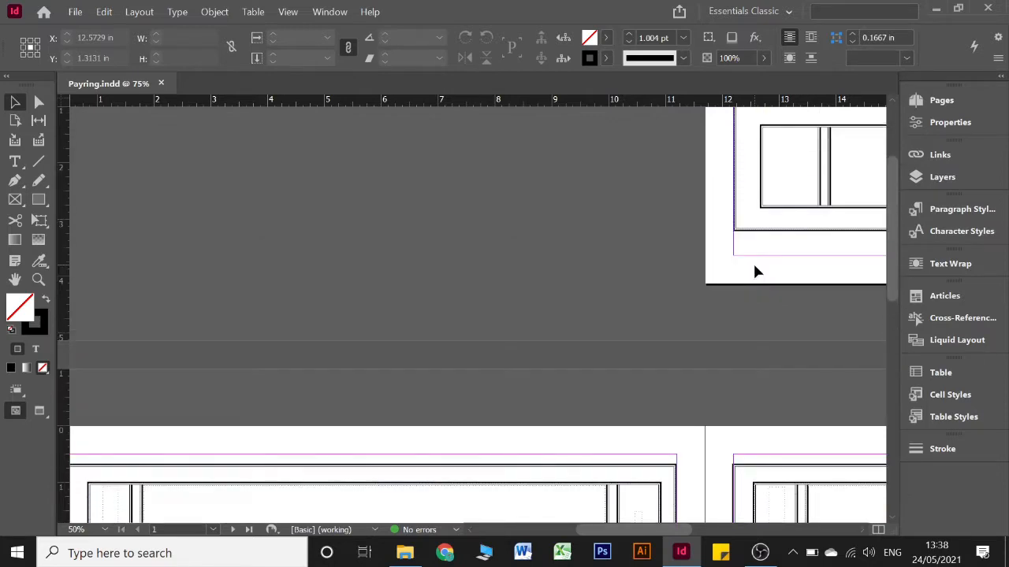
scroll(754, 272, up, 2)
Examine the bordered pages of the Payring document, including the narrow side text frames and the rotated page number on page 2
scroll(720, 270, down, 4)
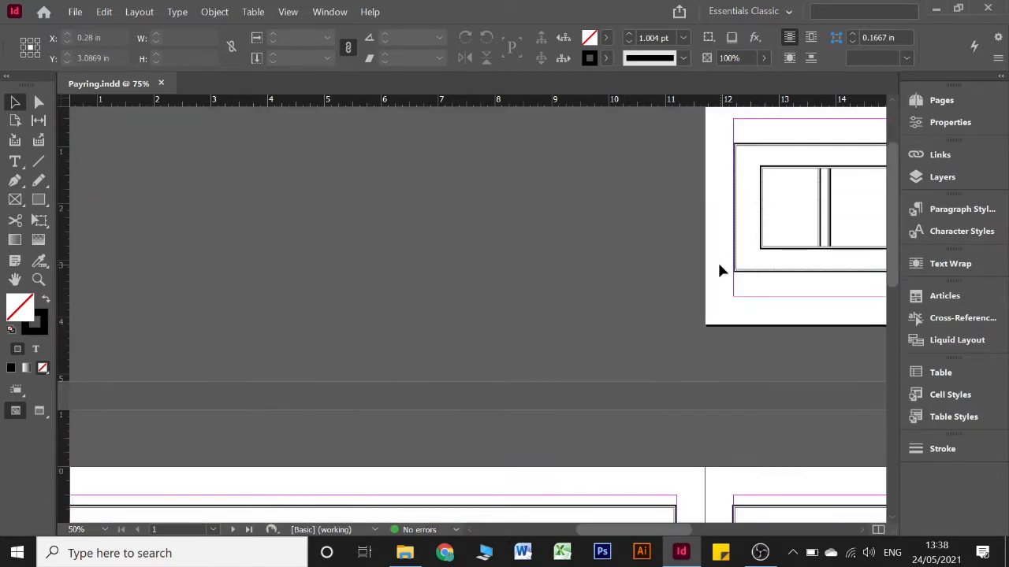
scroll(721, 270, down, 3)
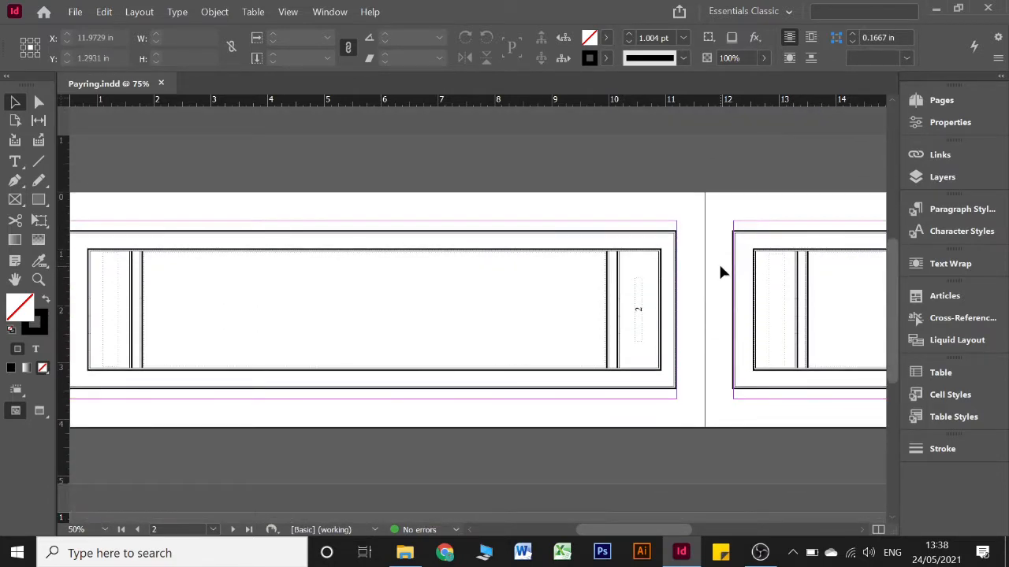
scroll(720, 271, left, 3)
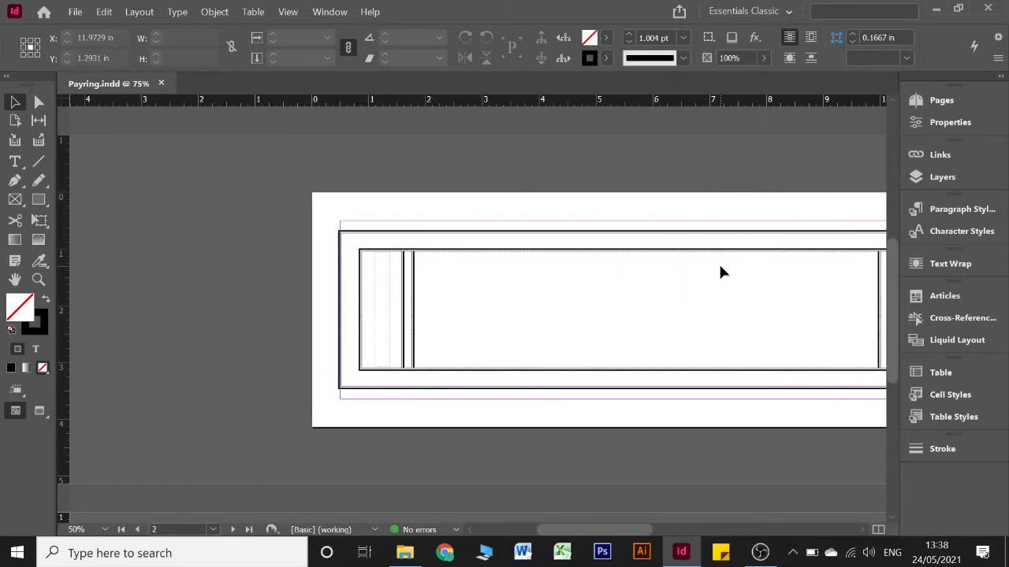
scroll(720, 272, right, 2)
scroll(720, 272, right, 2)
scroll(720, 272, left, 2)
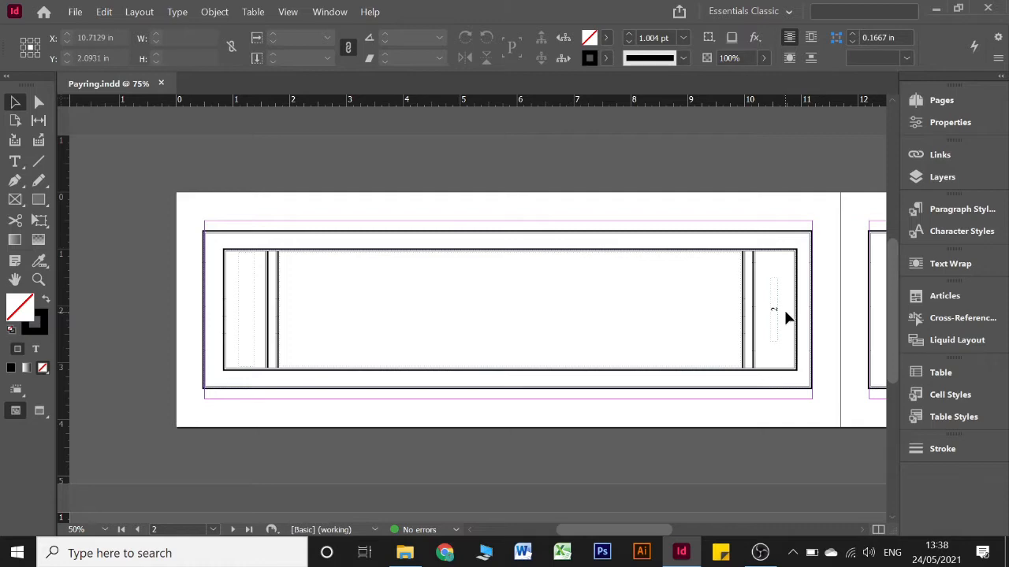
scroll(788, 313, up, 2)
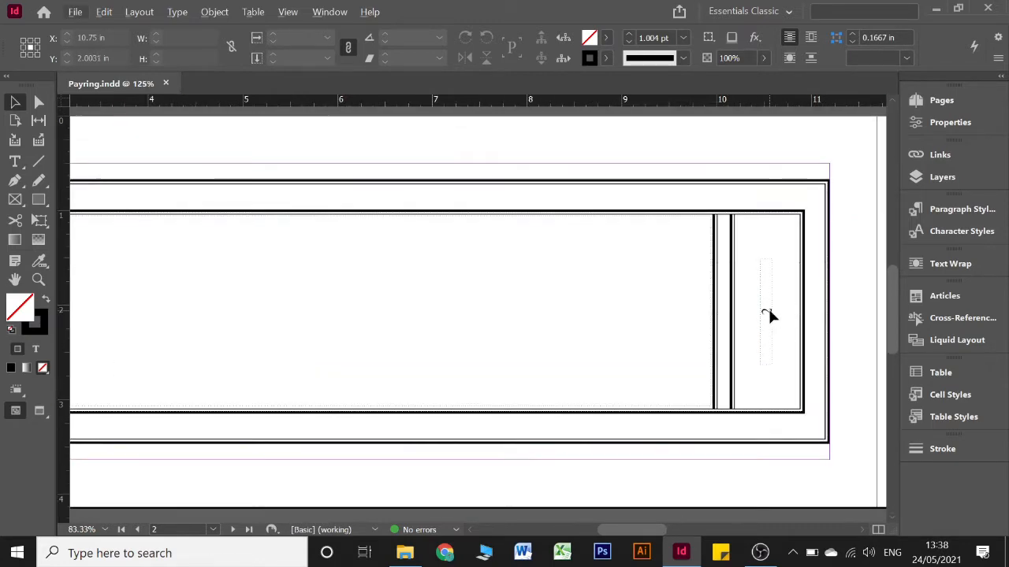
scroll(597, 335, left, 5)
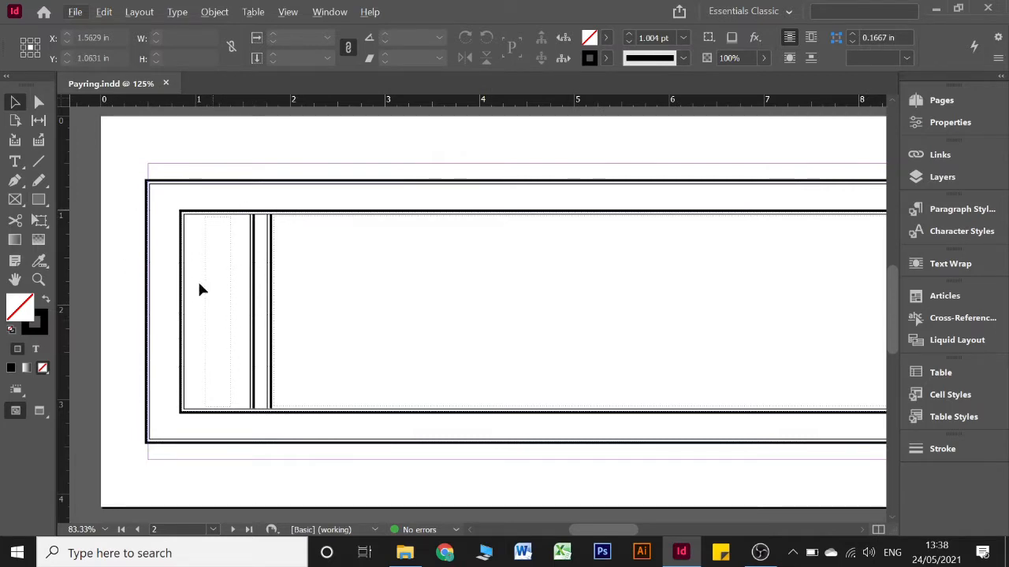
scroll(233, 334, down, 12)
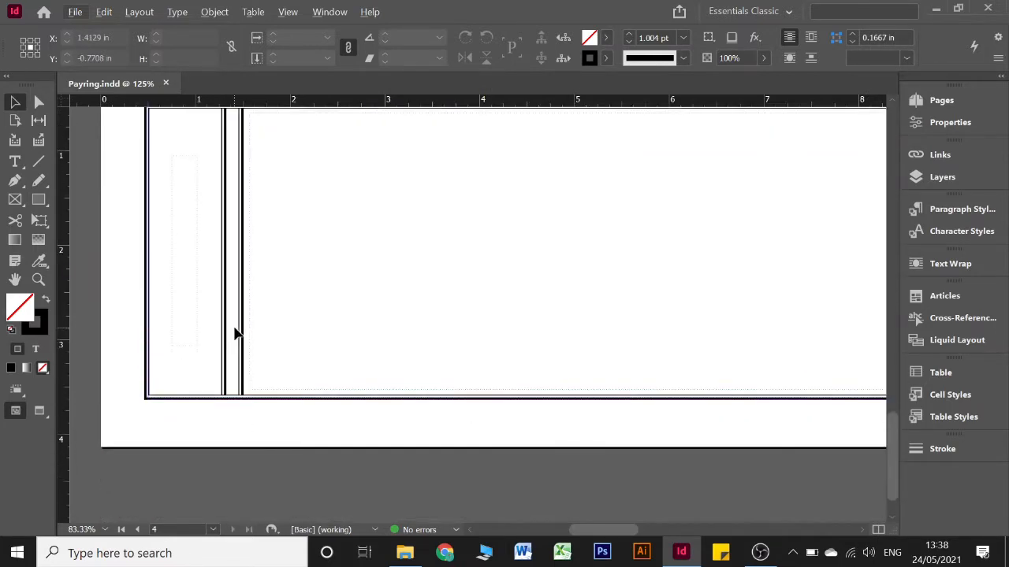
scroll(235, 334, up, 10)
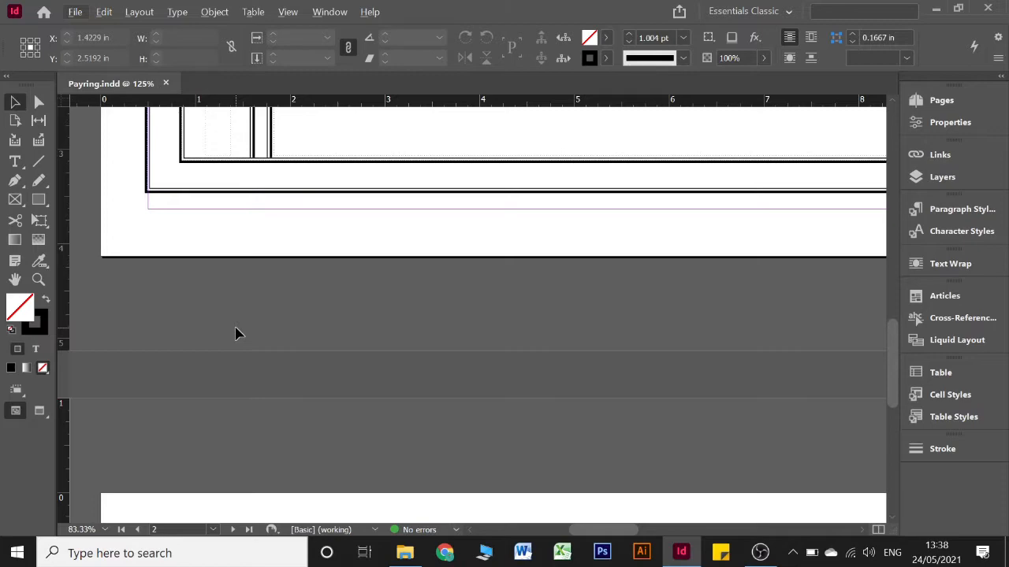
scroll(235, 334, up, 5)
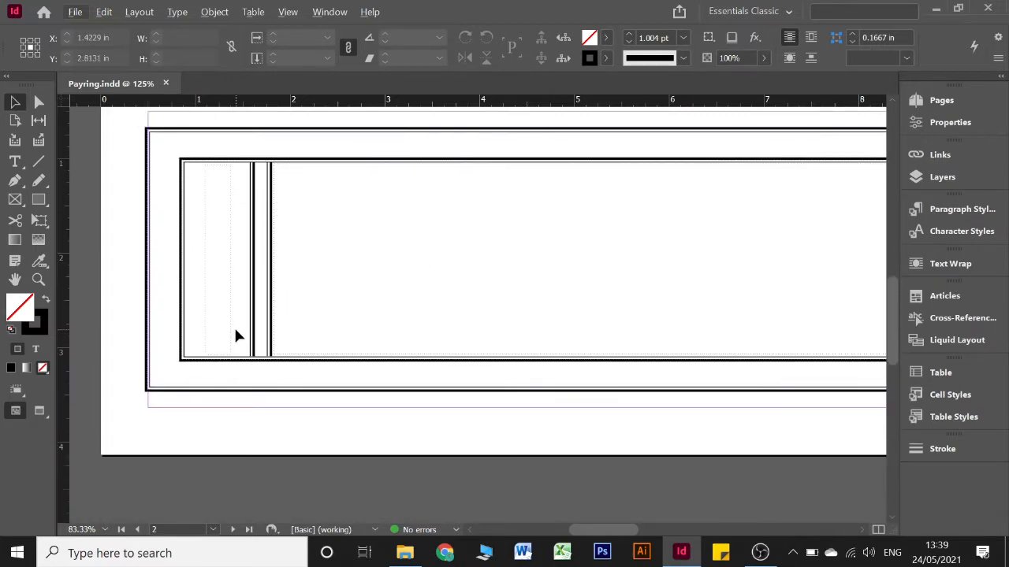
Open the Word document "number" from the Payring Document folder and review its list of Tibetan number words
click(418, 555)
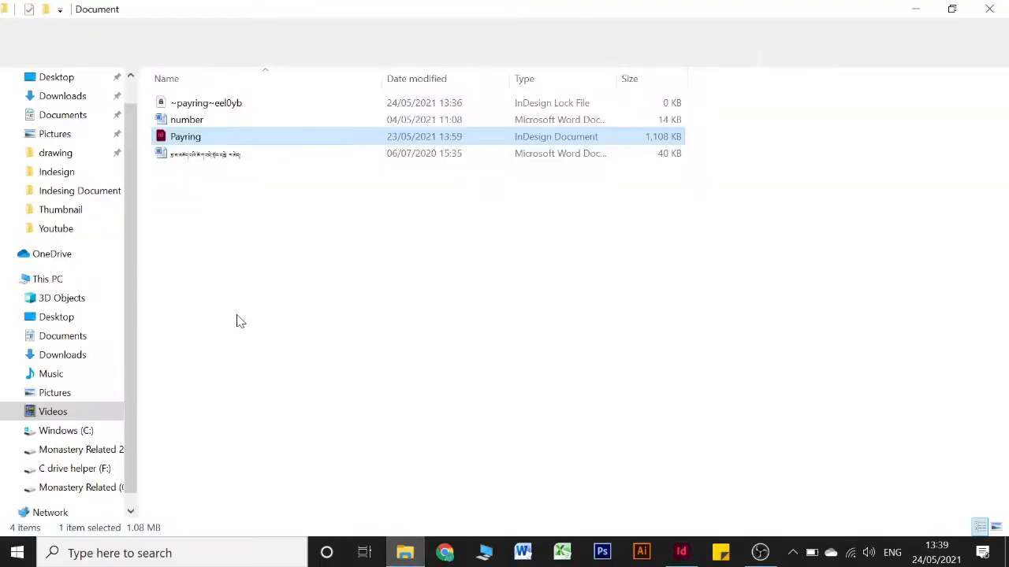
click(239, 123)
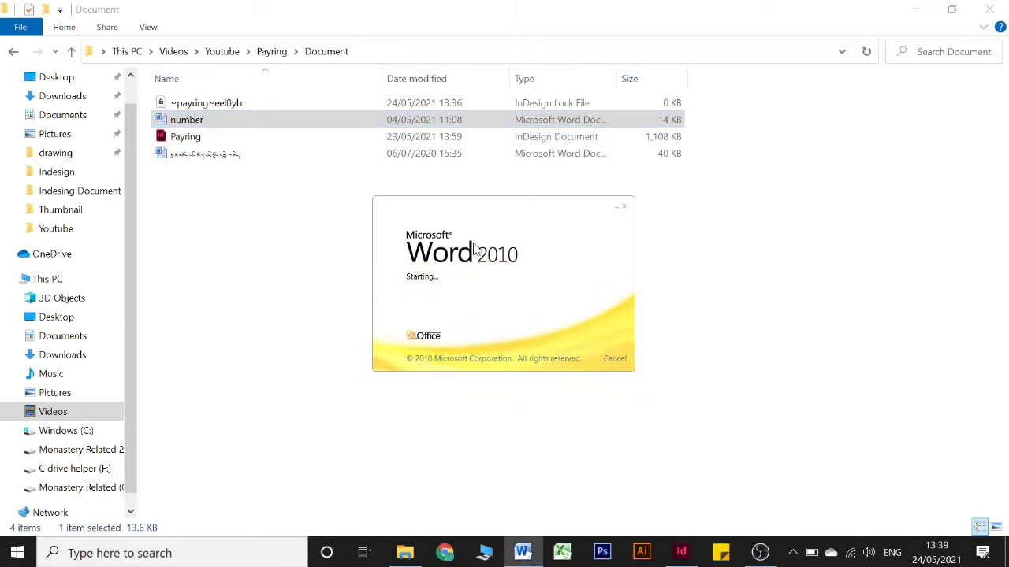
scroll(477, 241, down, 5)
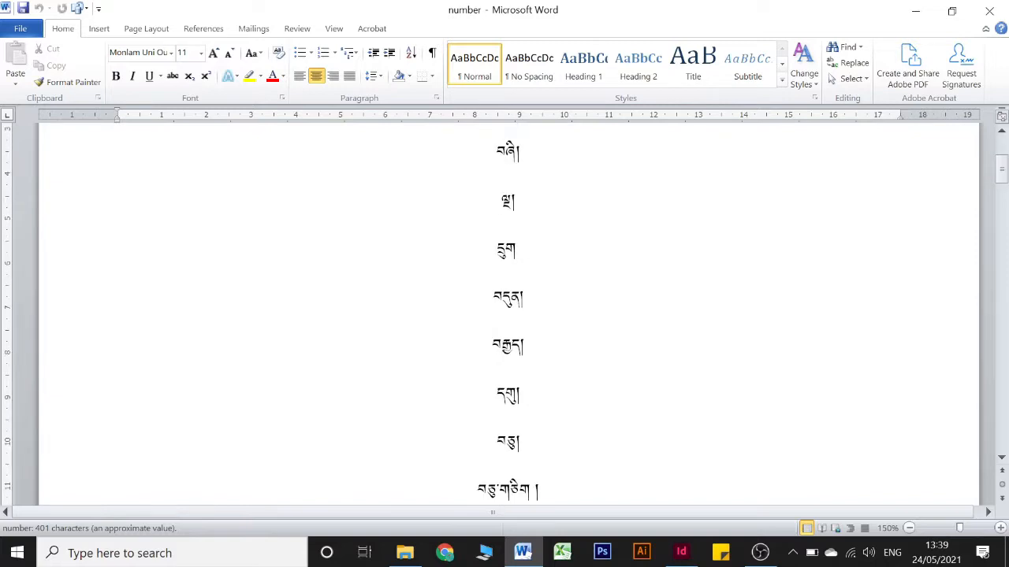
scroll(478, 242, up, 5)
scroll(478, 242, down, 5)
scroll(508, 316, down, 15)
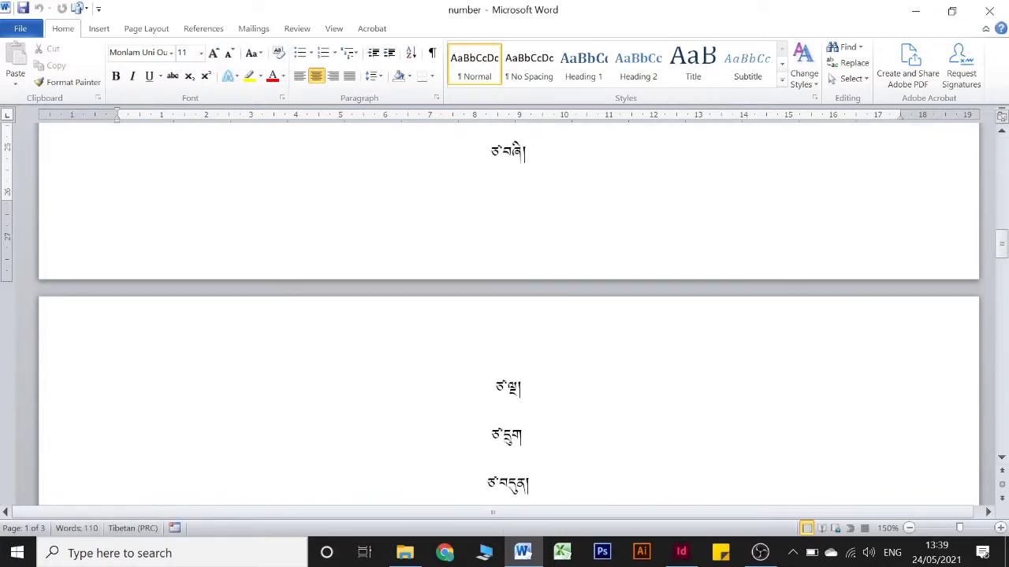
scroll(508, 315, down, 15)
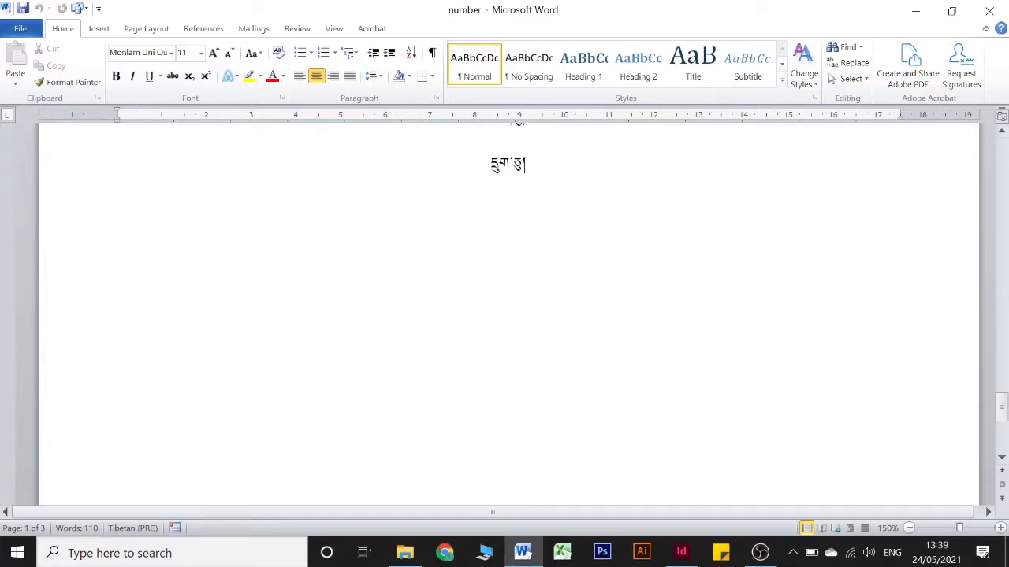
scroll(508, 316, down, 15)
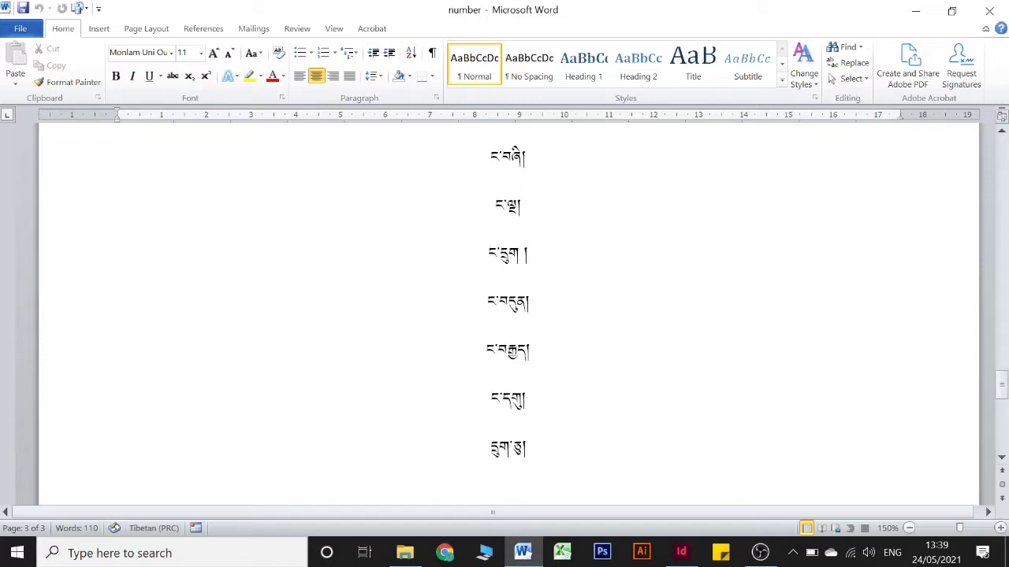
scroll(508, 315, up, 16)
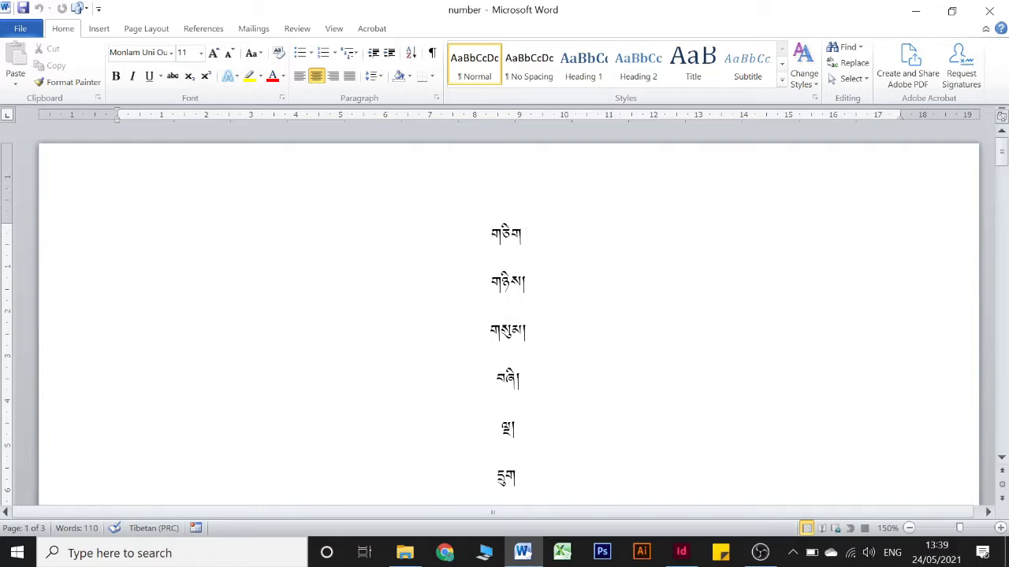
Add the closing mark "།" after the first Tibetan number word, གཅིག, in the list
text(།)
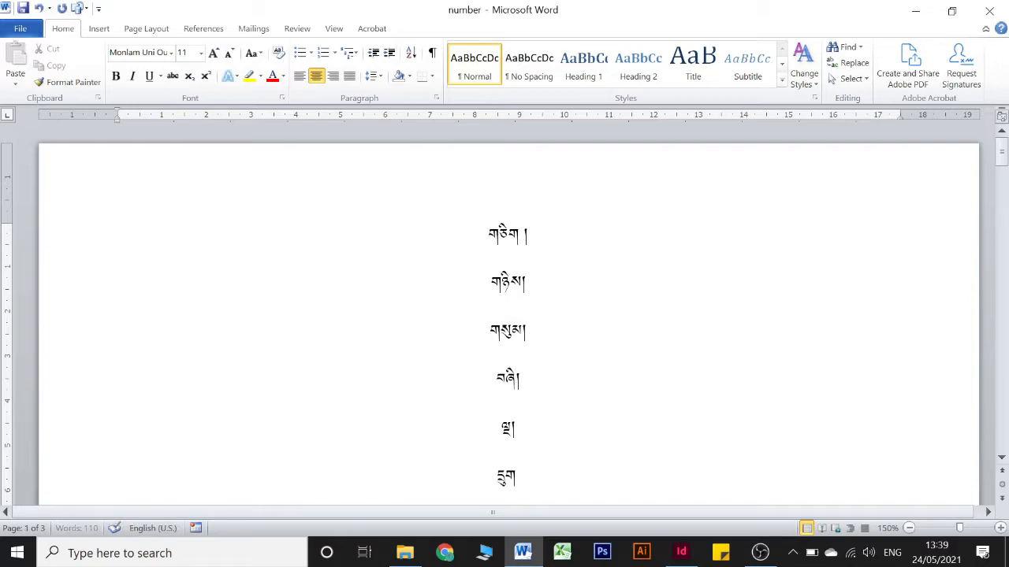
key(alt+shift)
key(alt+shift)
Highlight the first four Tibetan number words and look over the entries that follow them
key(shift+Down)
key(shift+Down)
key(shift+Down)
key(shift+Down)
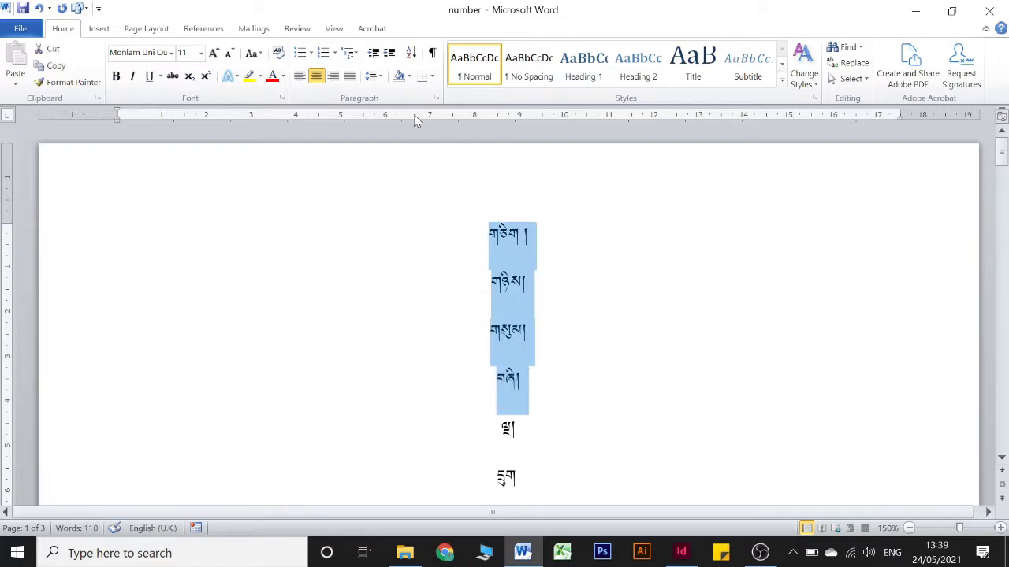
click(531, 228)
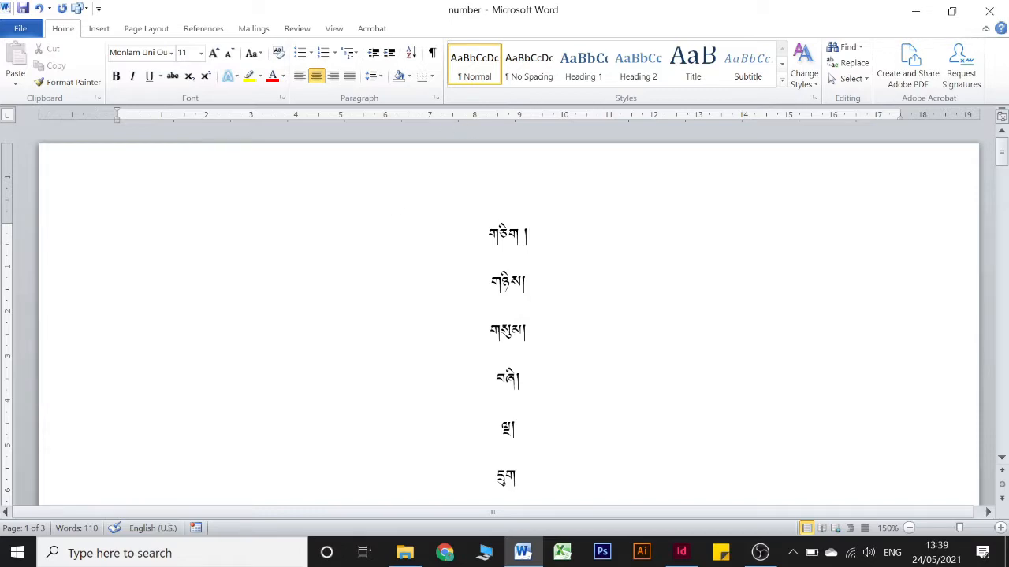
scroll(508, 316, down, 3)
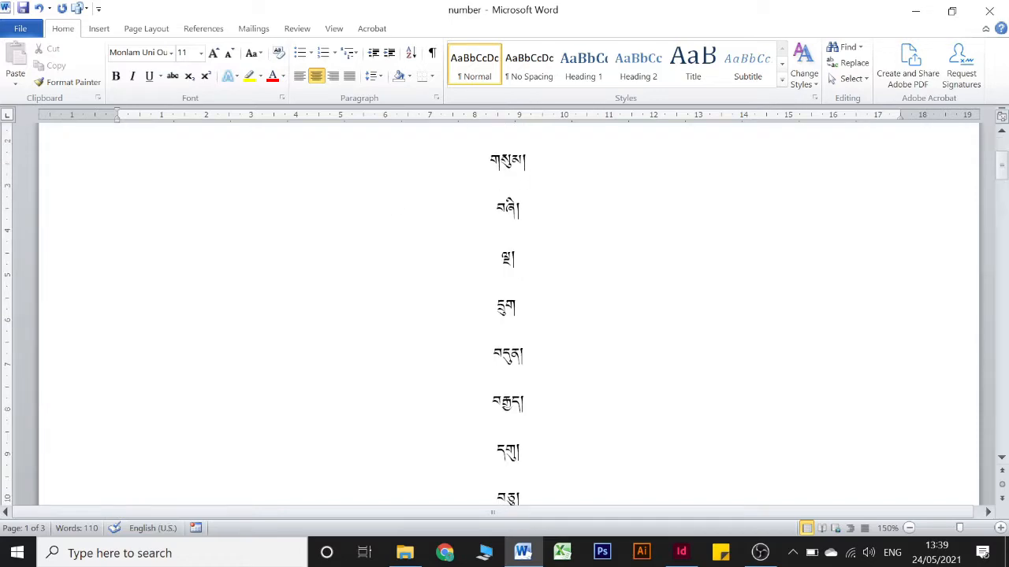
scroll(508, 315, up, 3)
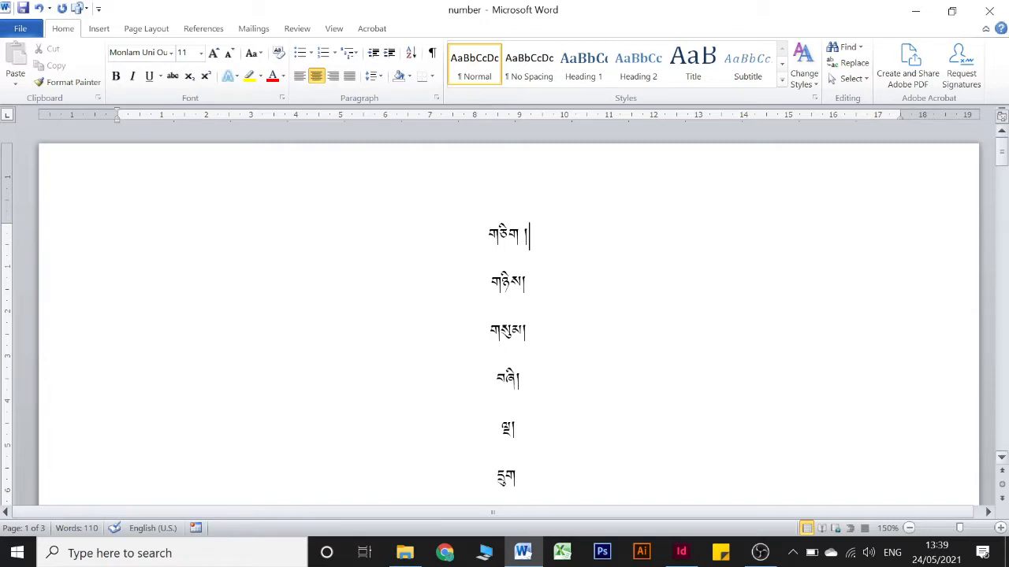
Switch to the Payring document in InDesign and check the narrow side text frames on pages 2 and 4
click(681, 551)
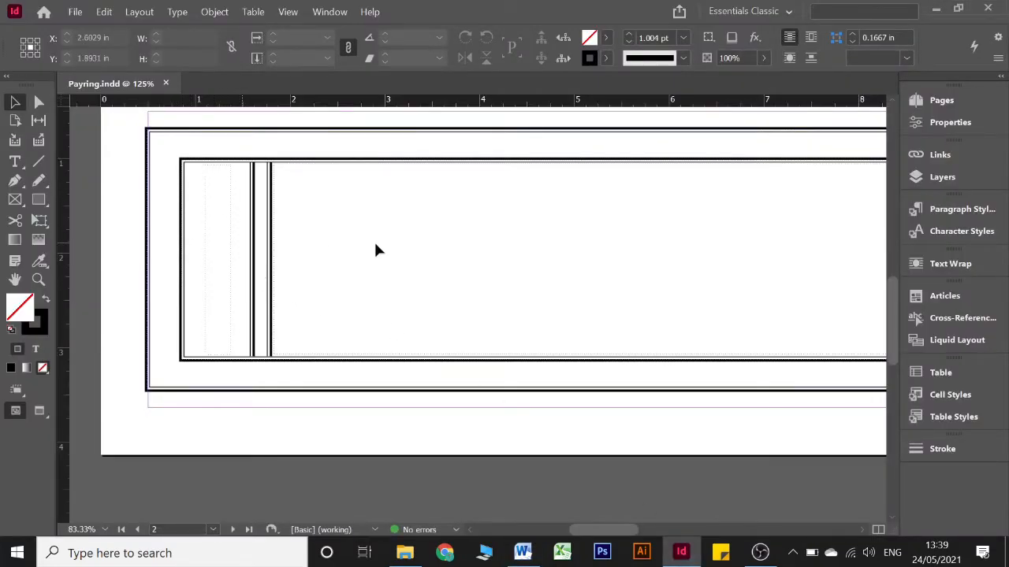
scroll(376, 247, down, 5)
scroll(412, 452, down, 10)
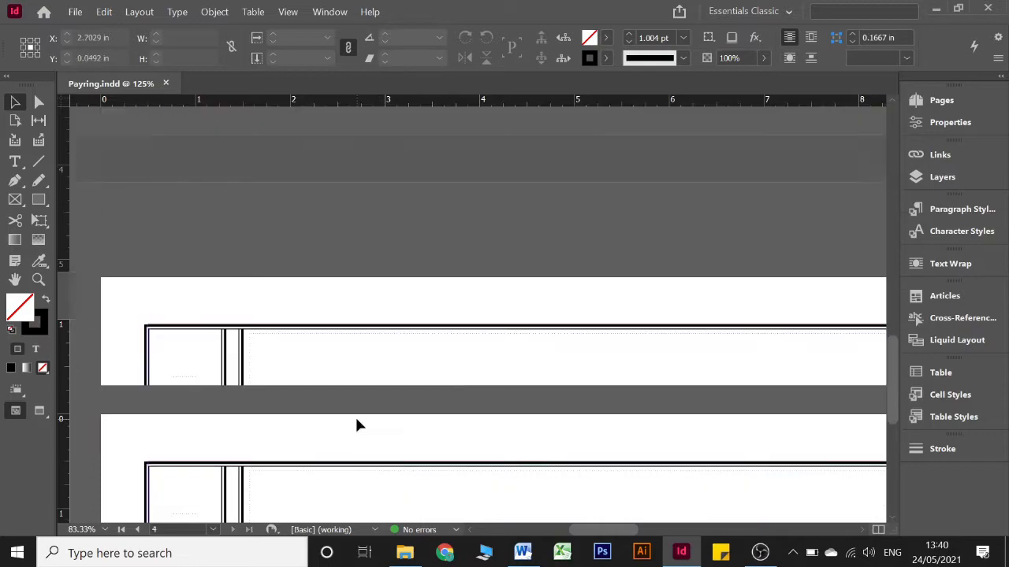
Switch back to the Word number list and examine how each Tibetan number word sits on its own line throughout the document
click(523, 551)
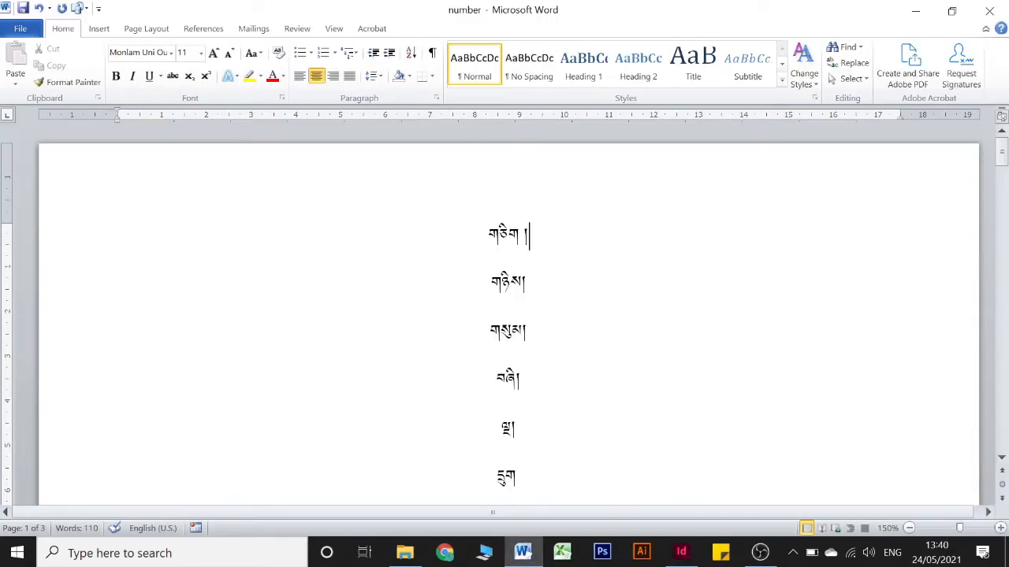
drag(488, 236, 535, 289)
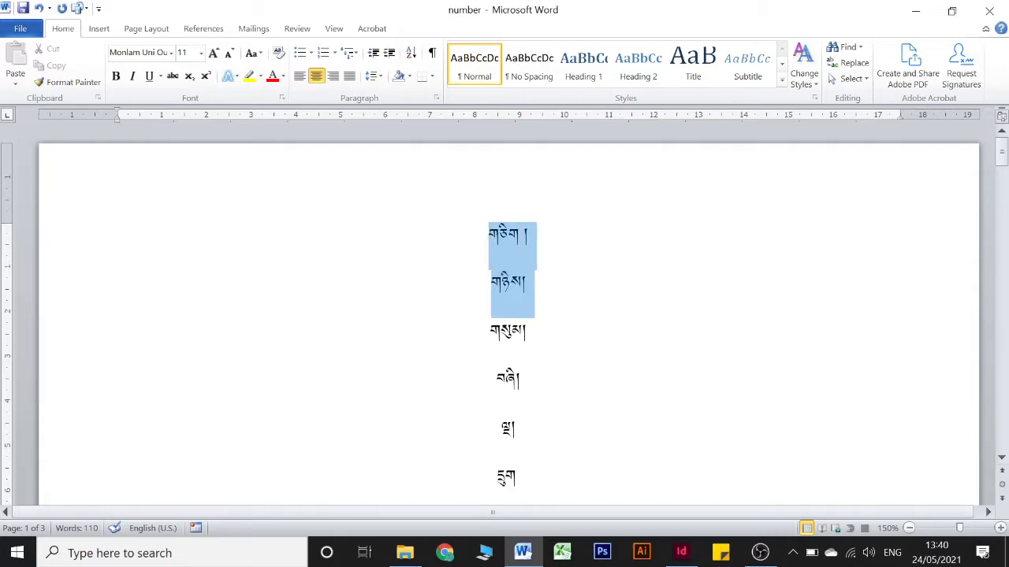
click(539, 241)
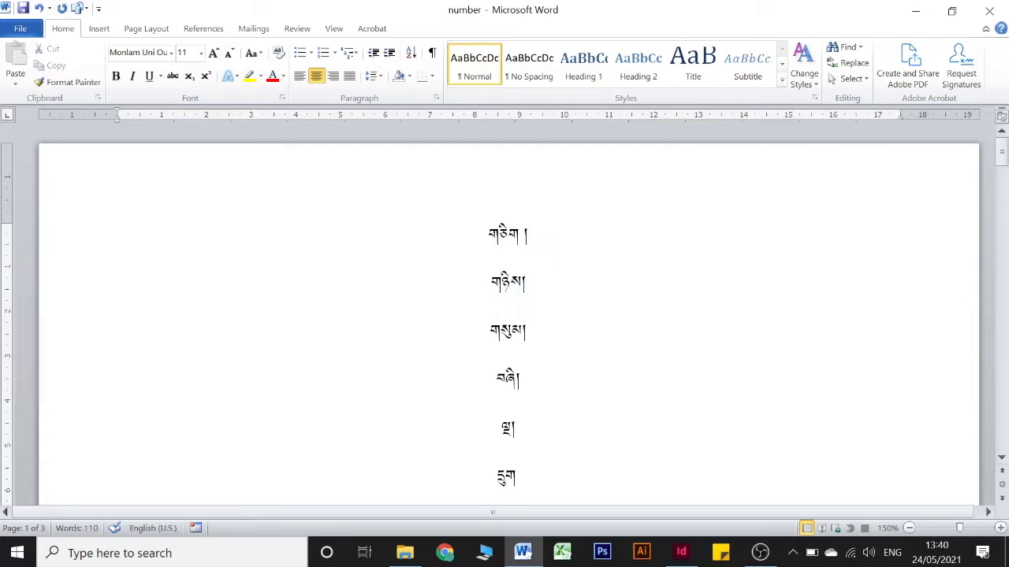
triple_click(513, 337)
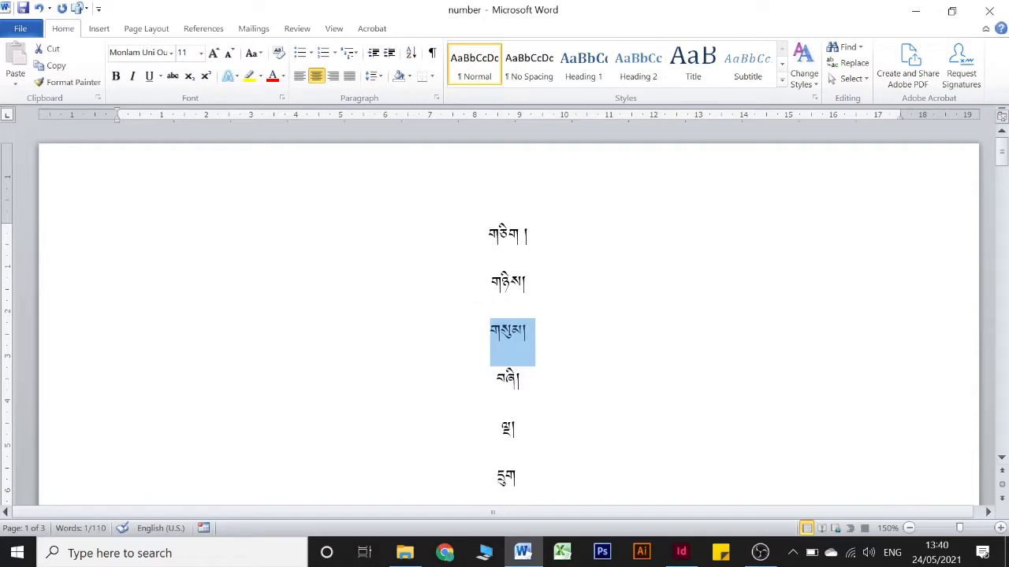
click(531, 286)
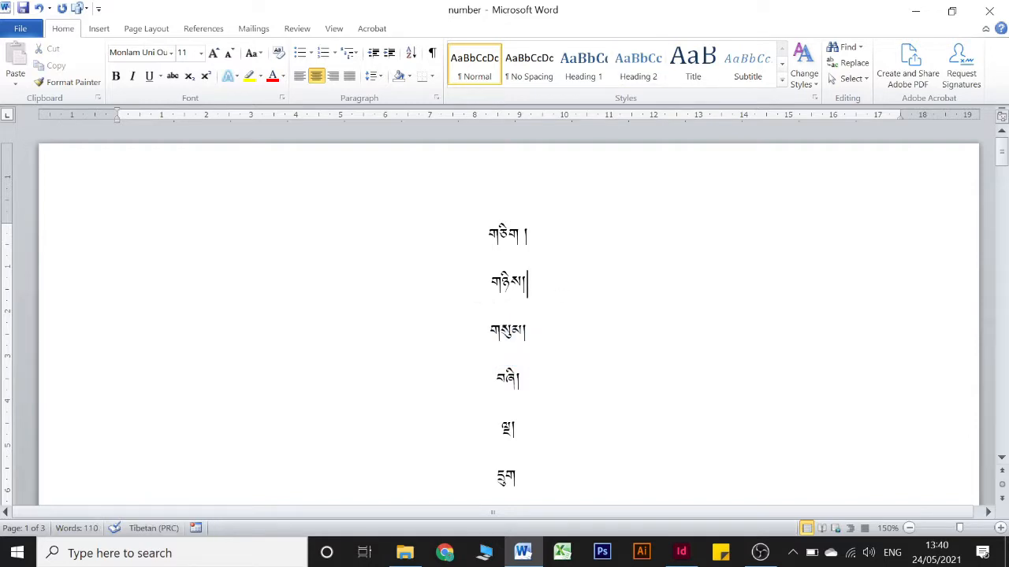
scroll(508, 316, down, 15)
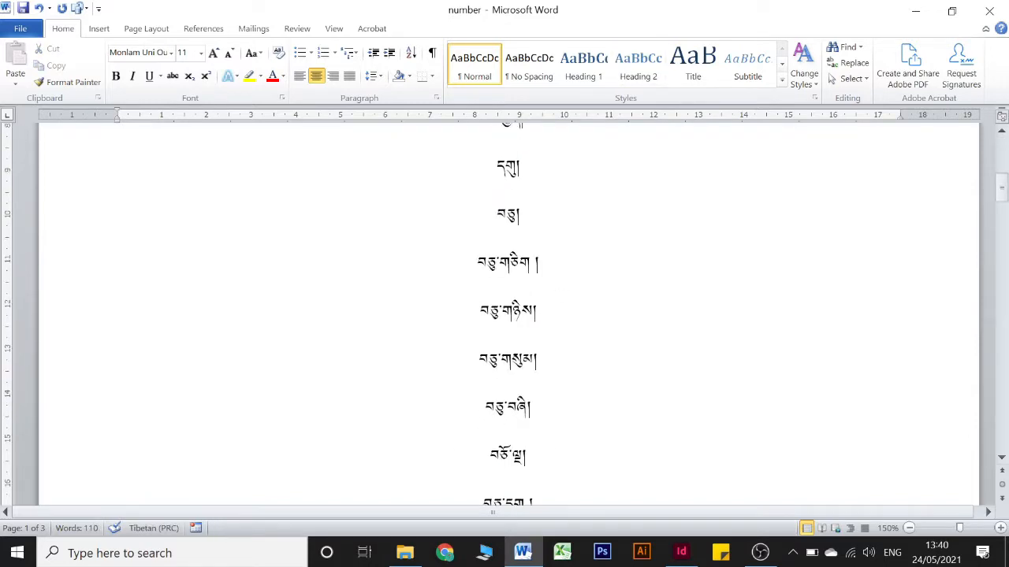
scroll(509, 315, down, 15)
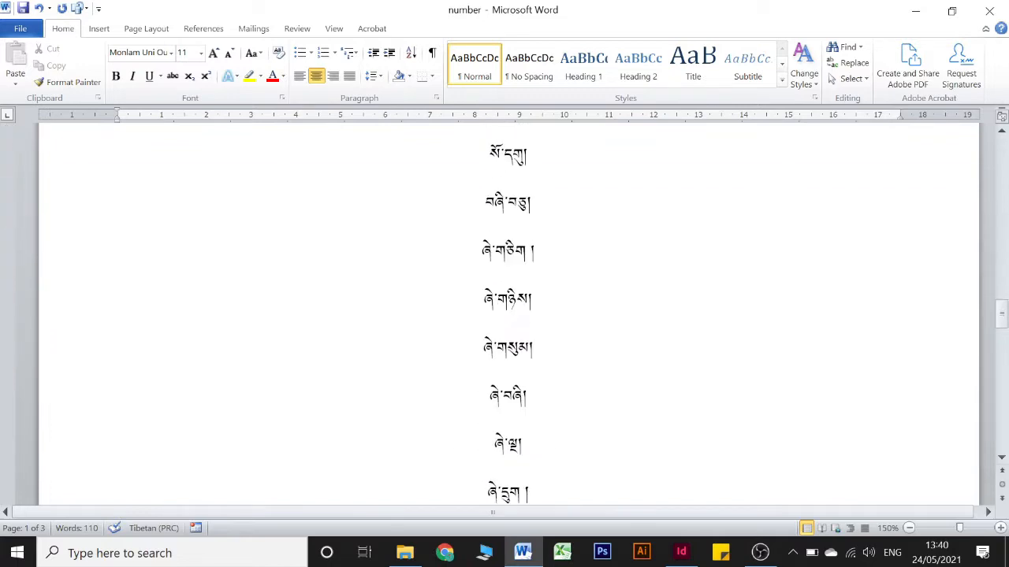
scroll(509, 315, down, 15)
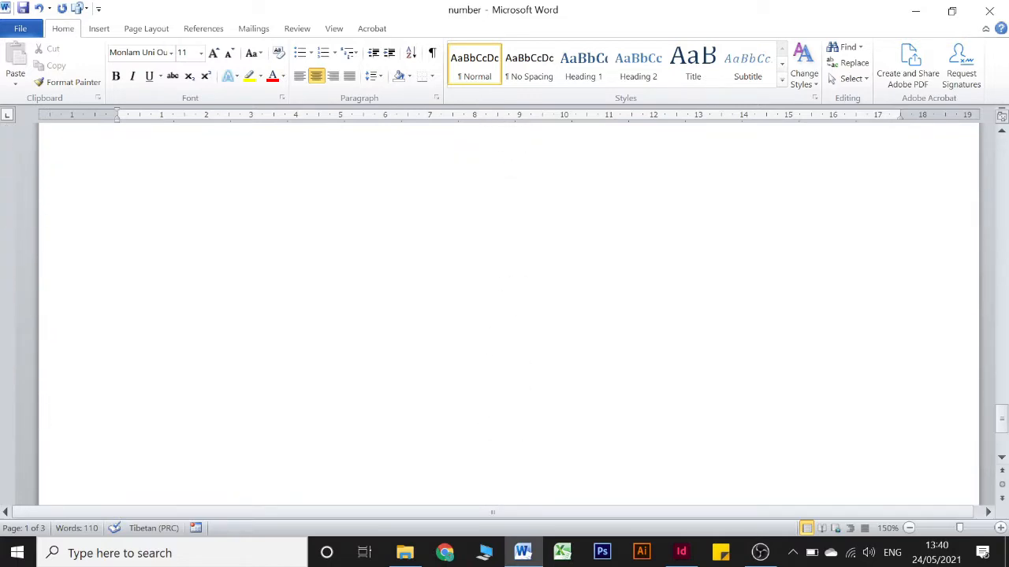
scroll(508, 315, down, 15)
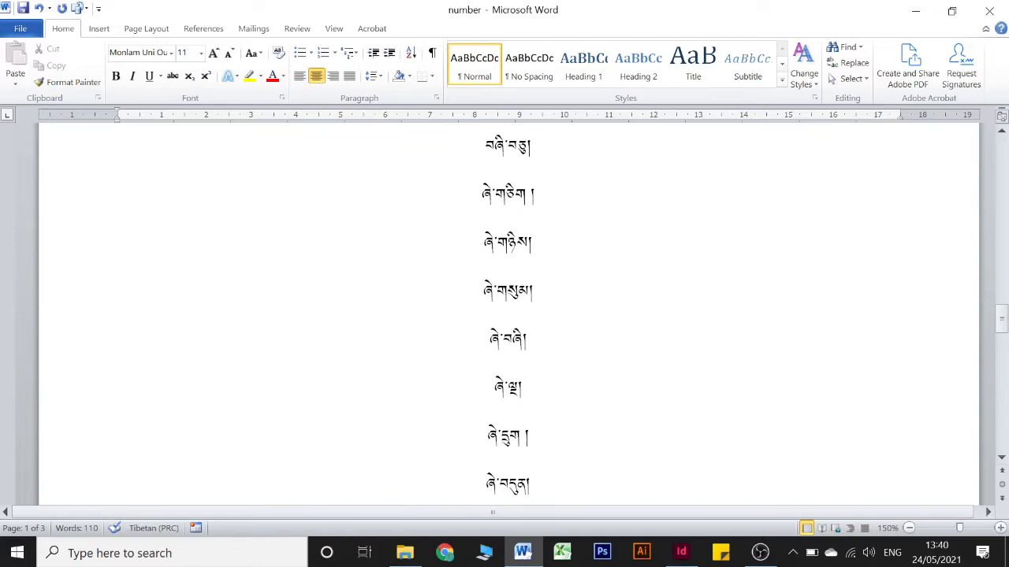
scroll(508, 315, up, 15)
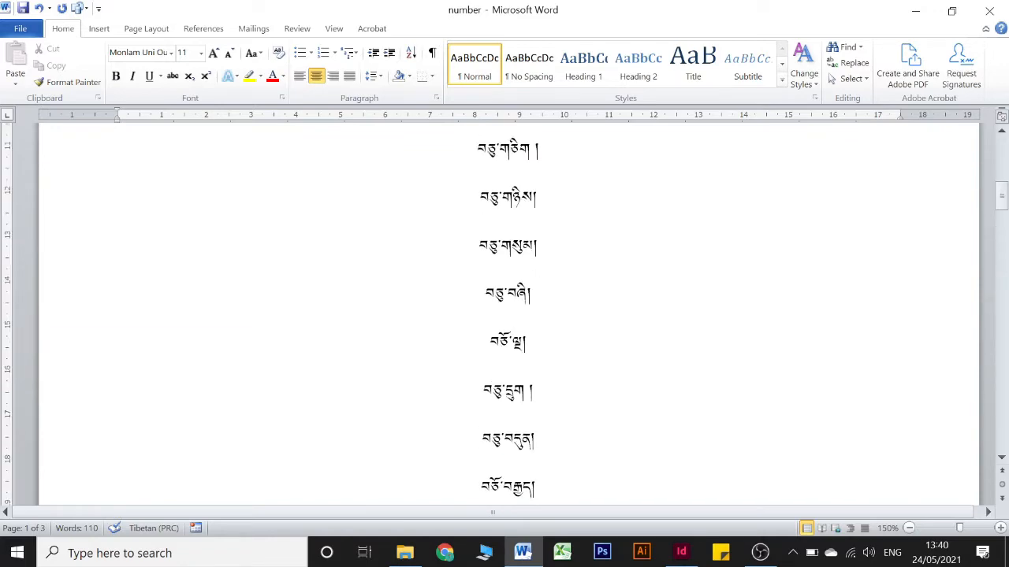
scroll(566, 297, up, 3)
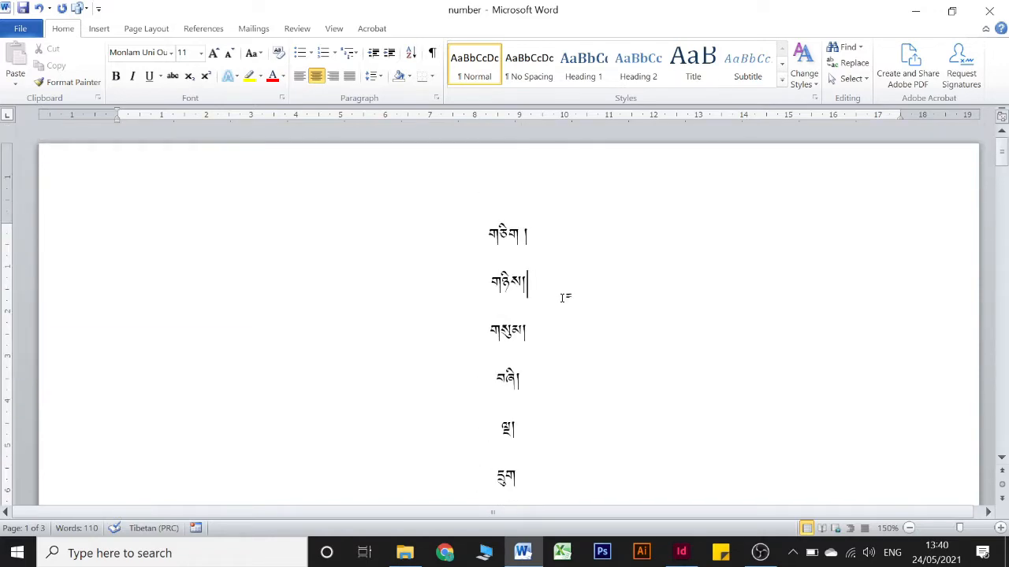
scroll(566, 297, down, 15)
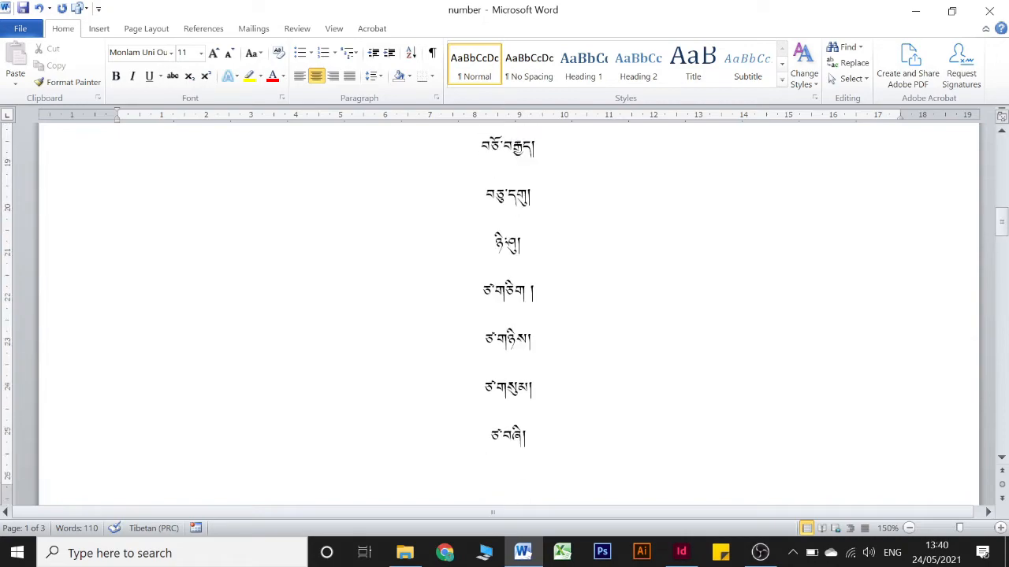
Close the Word number list without saving its changes and switch to the Payring document in InDesign
scroll(508, 316, down, 15)
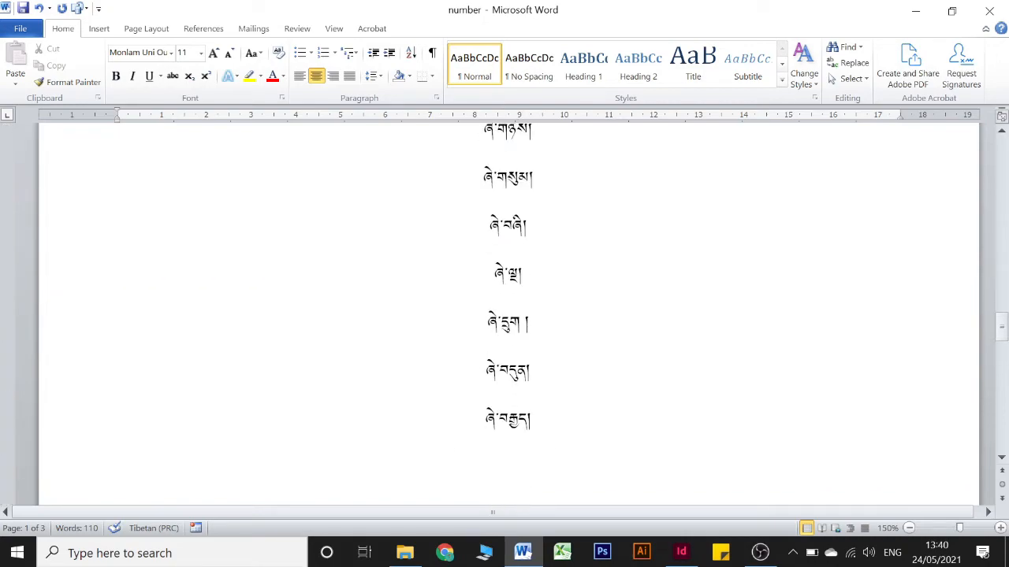
click(989, 11)
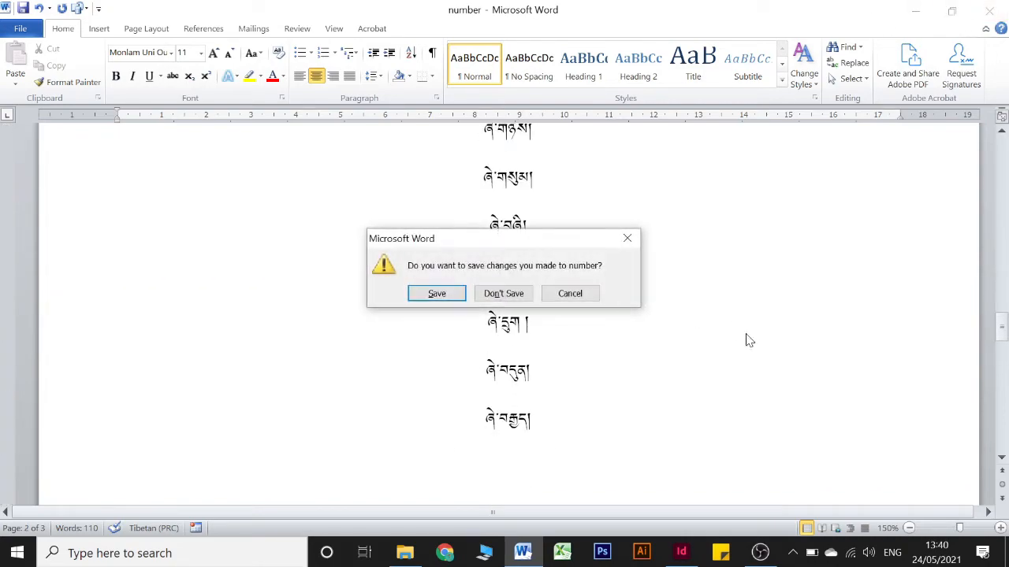
click(503, 294)
click(680, 551)
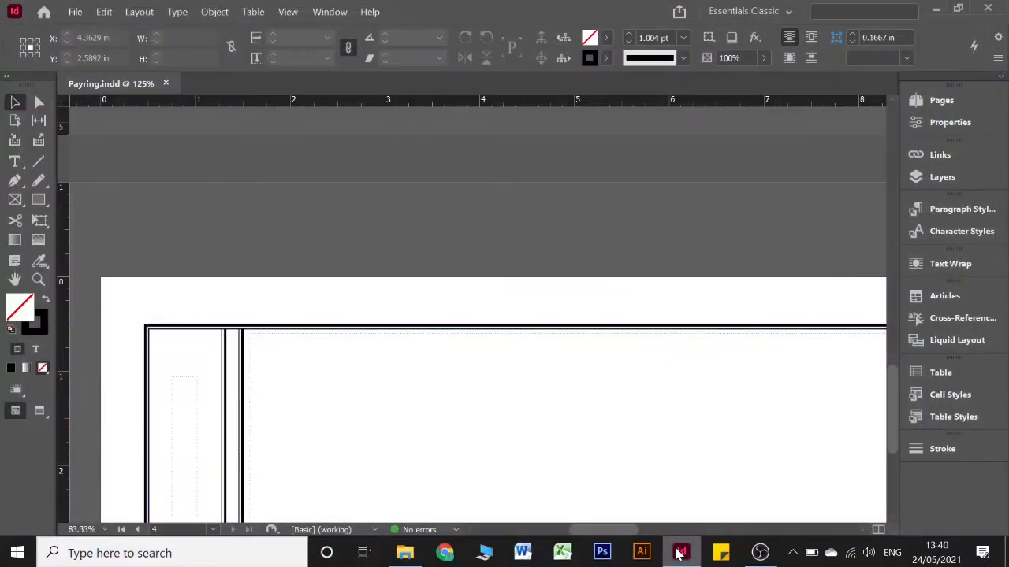
click(677, 551)
click(678, 551)
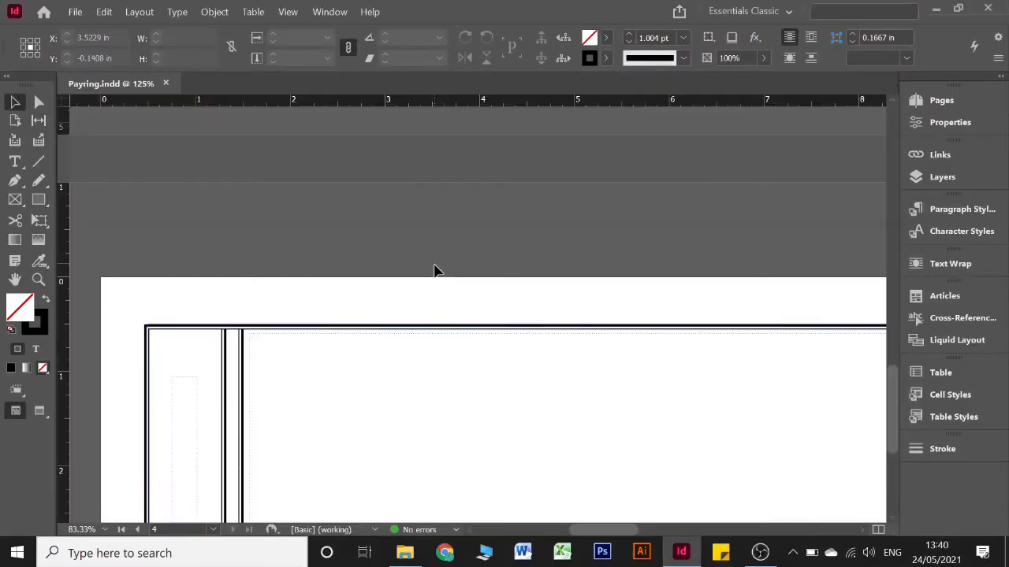
Look over the page spreads of the Payring document and examine the empty narrow side text frames on pages 2 to 4
scroll(438, 264, up, 15)
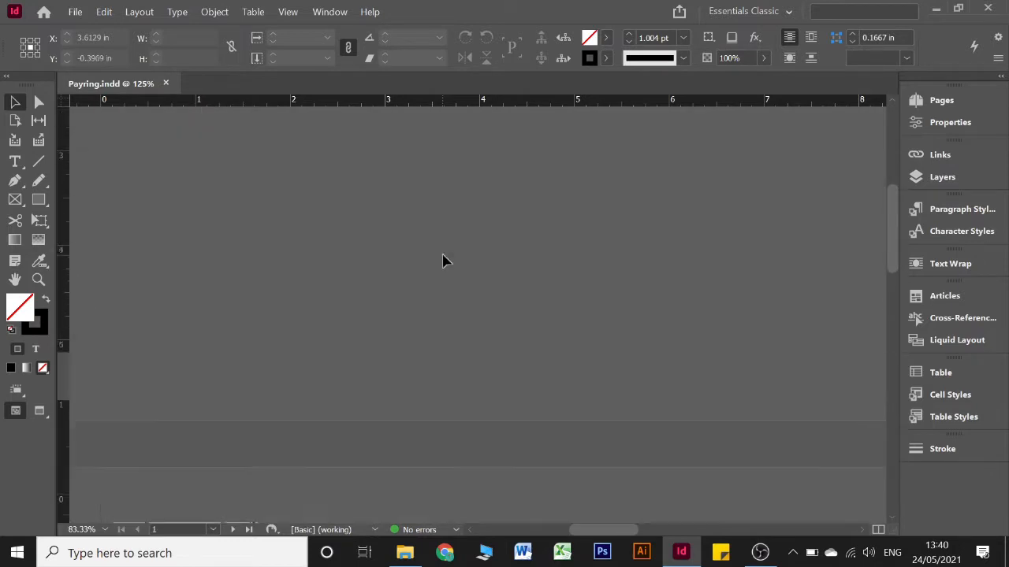
scroll(442, 261, up, 5)
scroll(443, 261, up, 3)
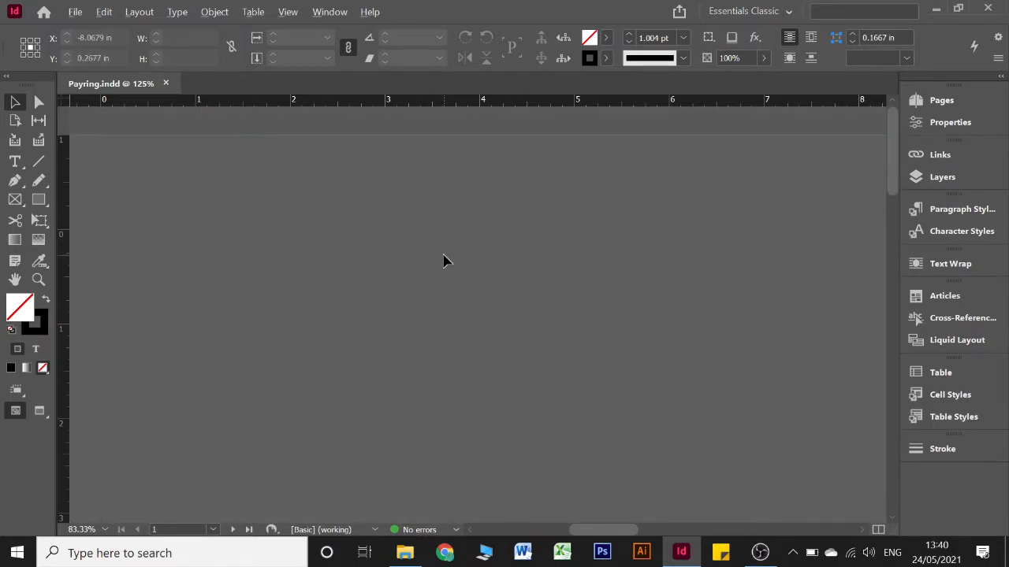
scroll(443, 261, down, 1)
scroll(444, 261, down, 5)
scroll(443, 261, down, 2)
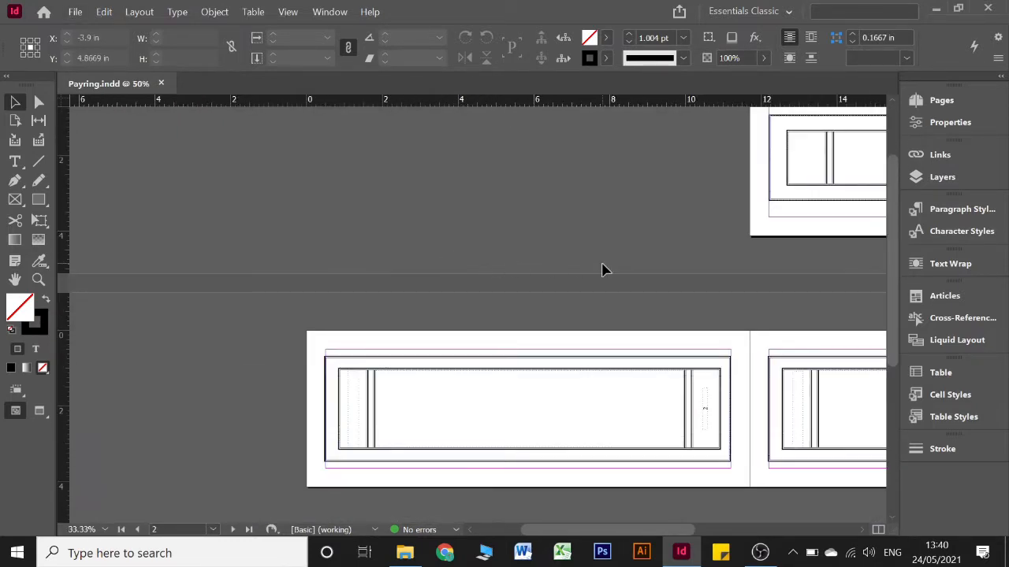
drag(545, 156, 802, 188)
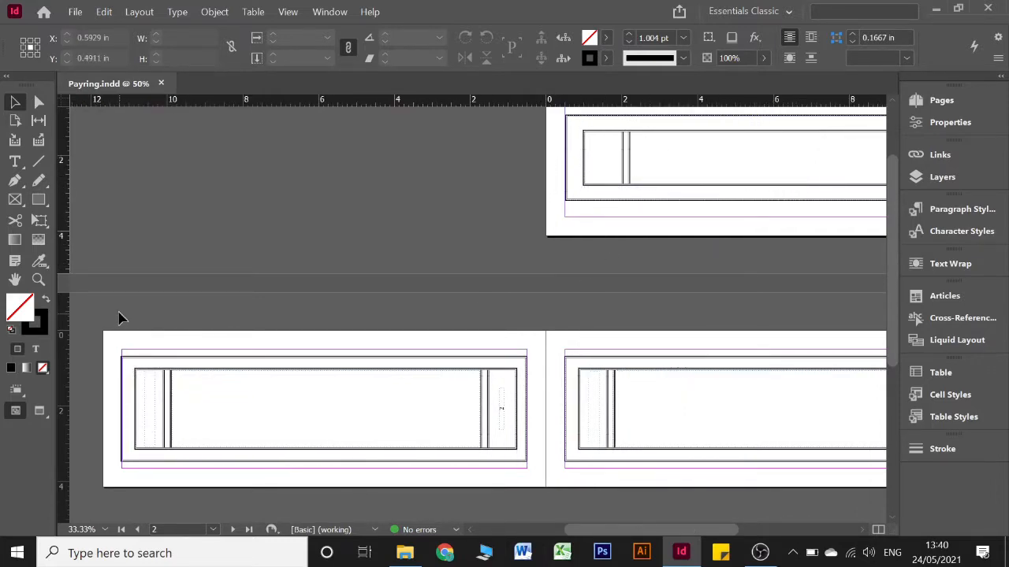
drag(118, 313, 239, 465)
drag(350, 470, 327, 470)
scroll(303, 400, down, 5)
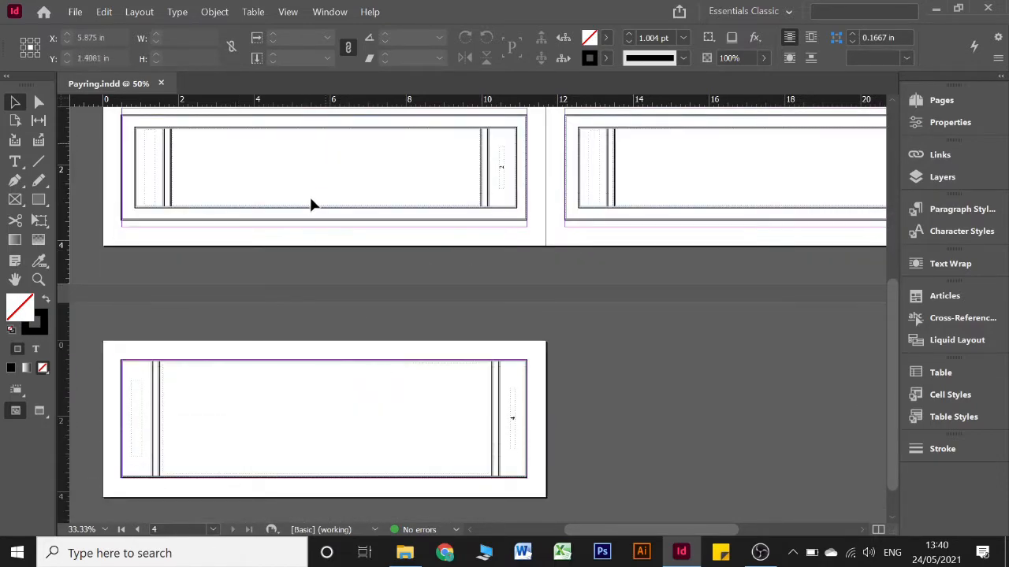
scroll(370, 209, up, 2)
scroll(318, 224, up, 2)
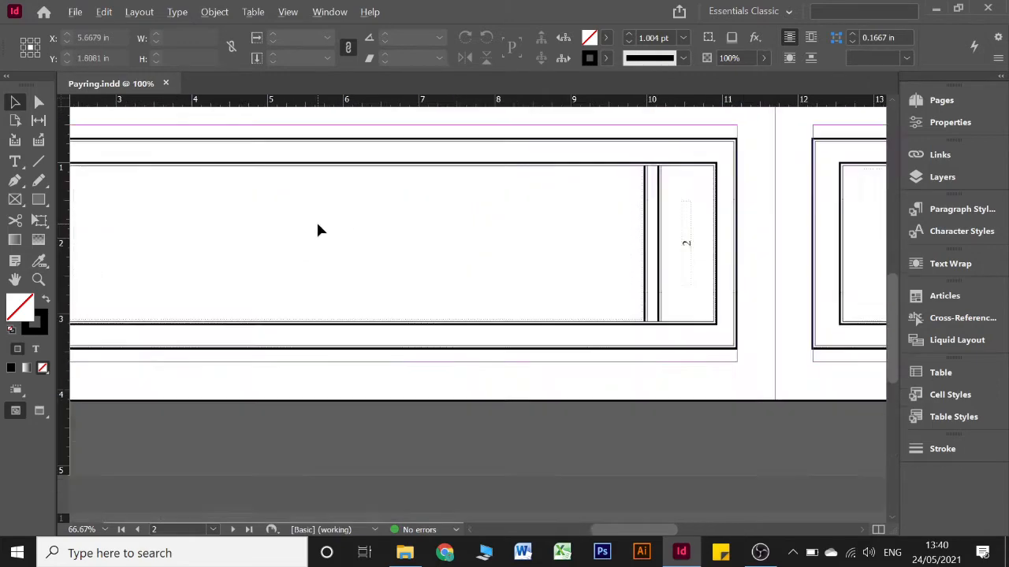
scroll(317, 224, left, 5)
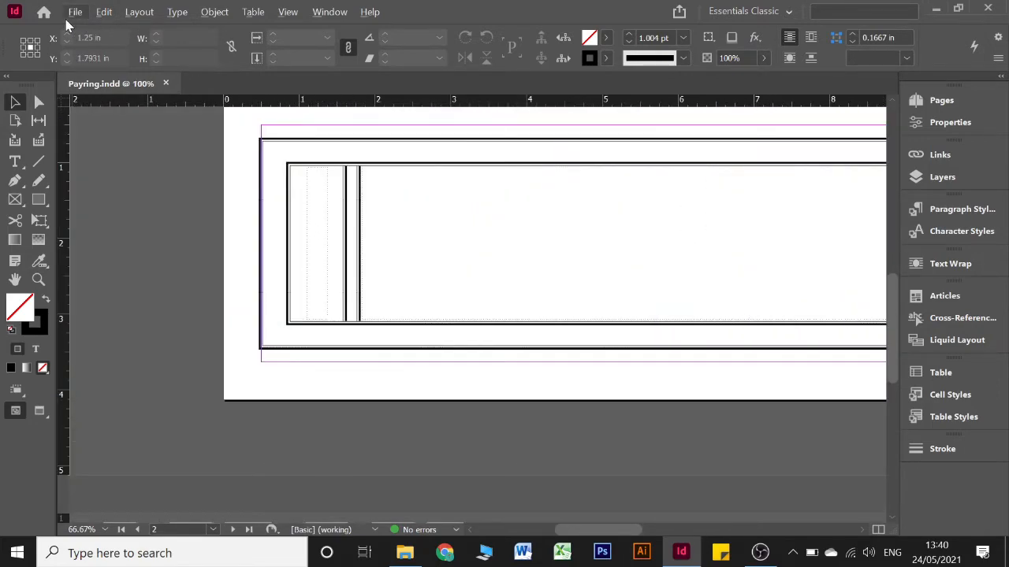
Enlarge the view of the Place command with the screen magnifier and start placing a file
click(76, 14)
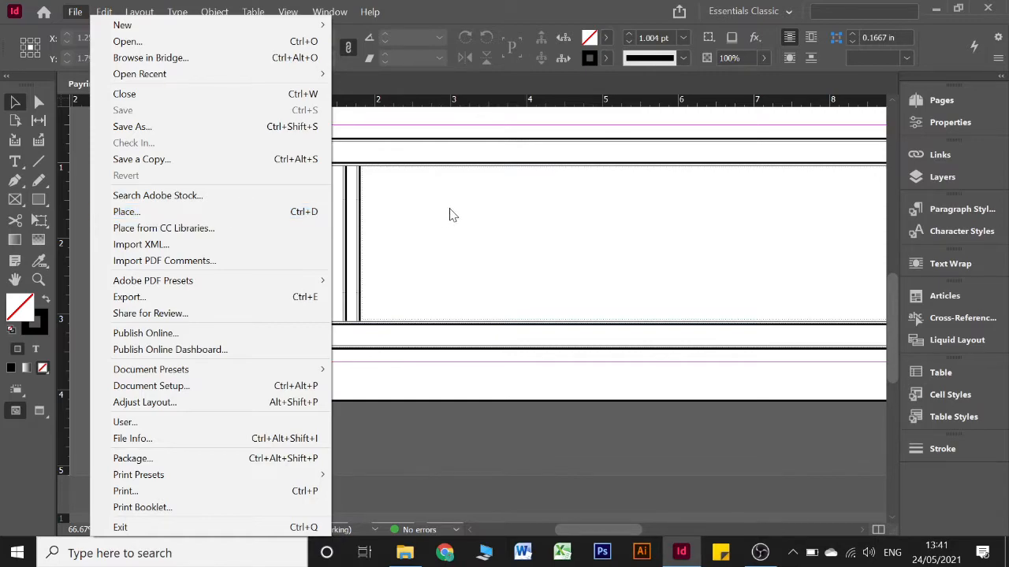
key(super+plus)
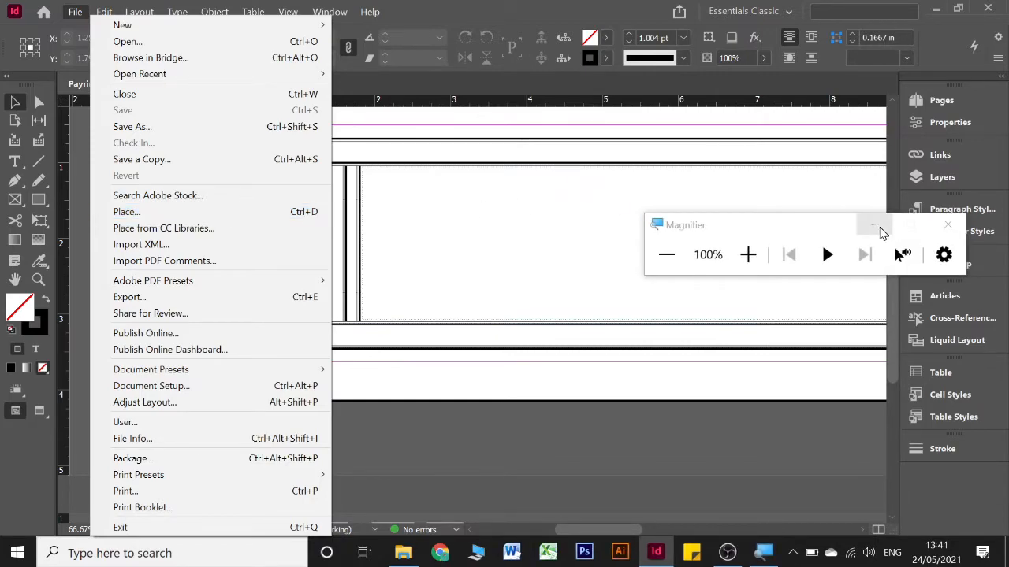
click(874, 227)
click(74, 12)
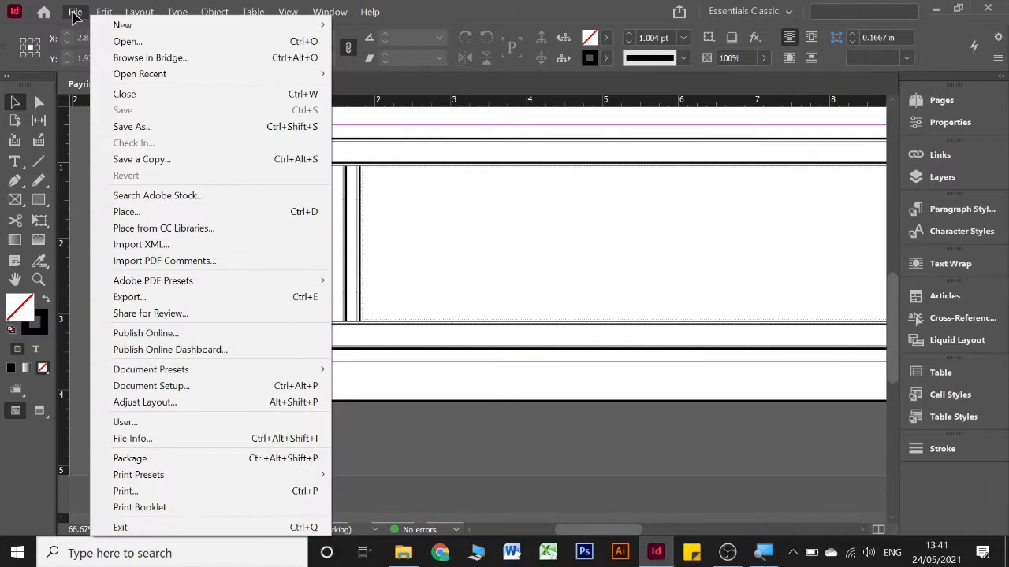
key(super+plus)
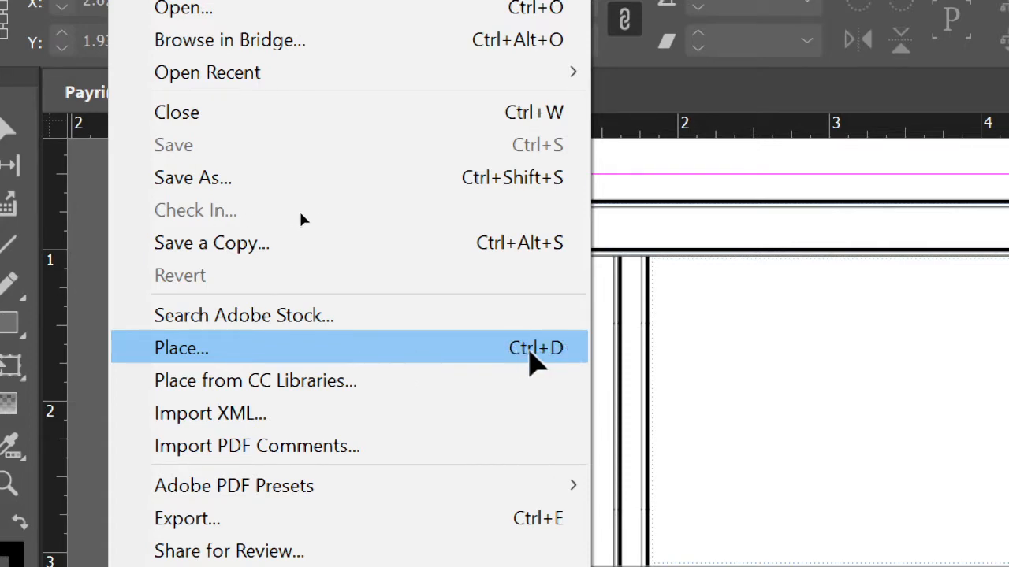
click(411, 347)
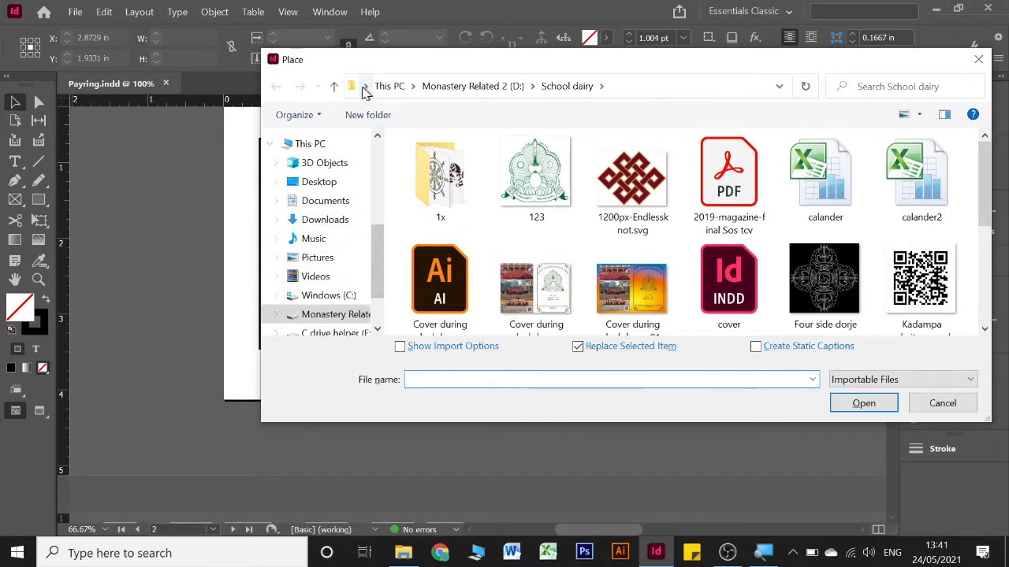
Browse to the Document folder under Videos, Youtube, Payring for the file to place
scroll(317, 245, down, 1)
click(315, 232)
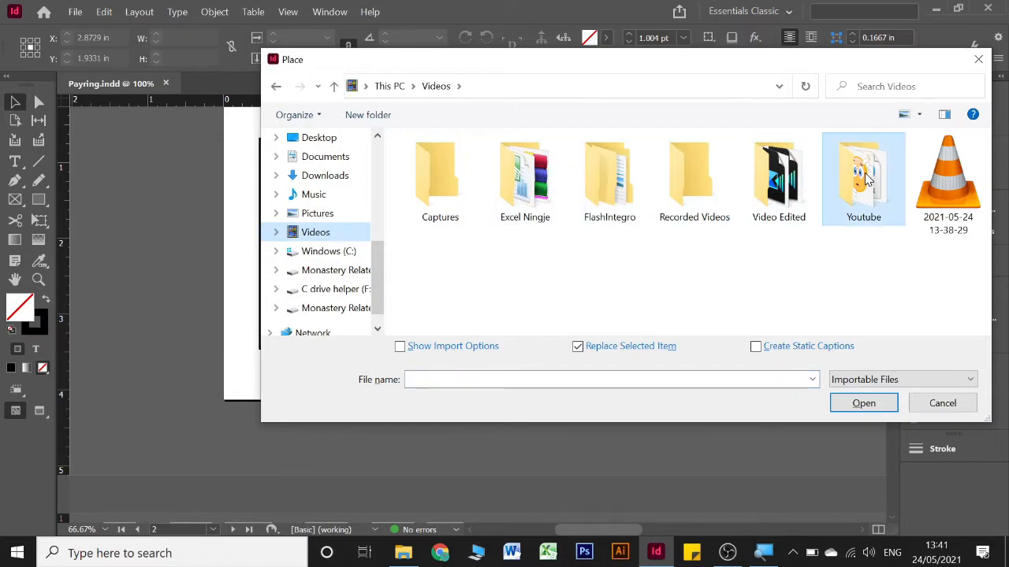
click(867, 179)
double_click(866, 180)
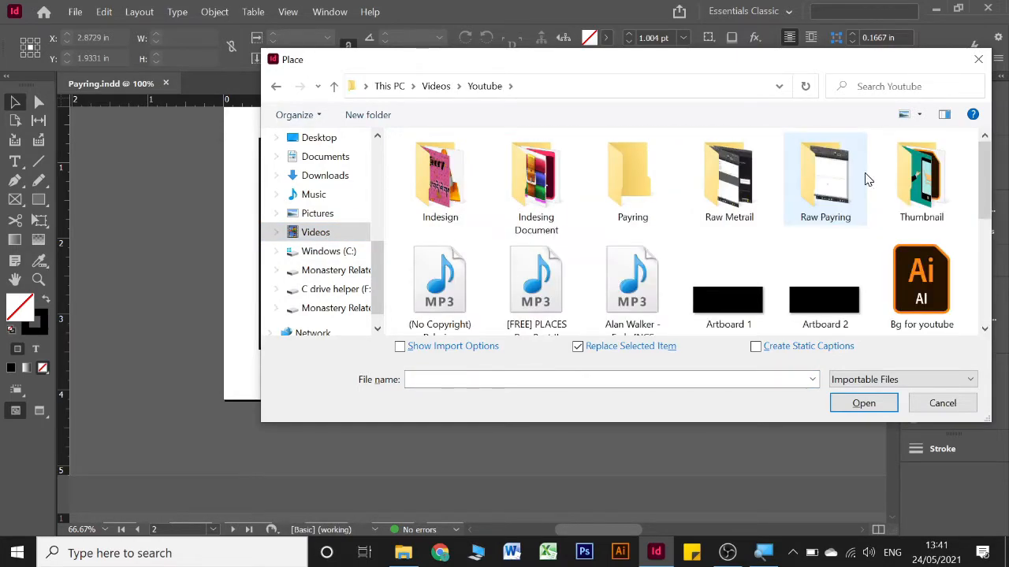
click(638, 189)
key(Return)
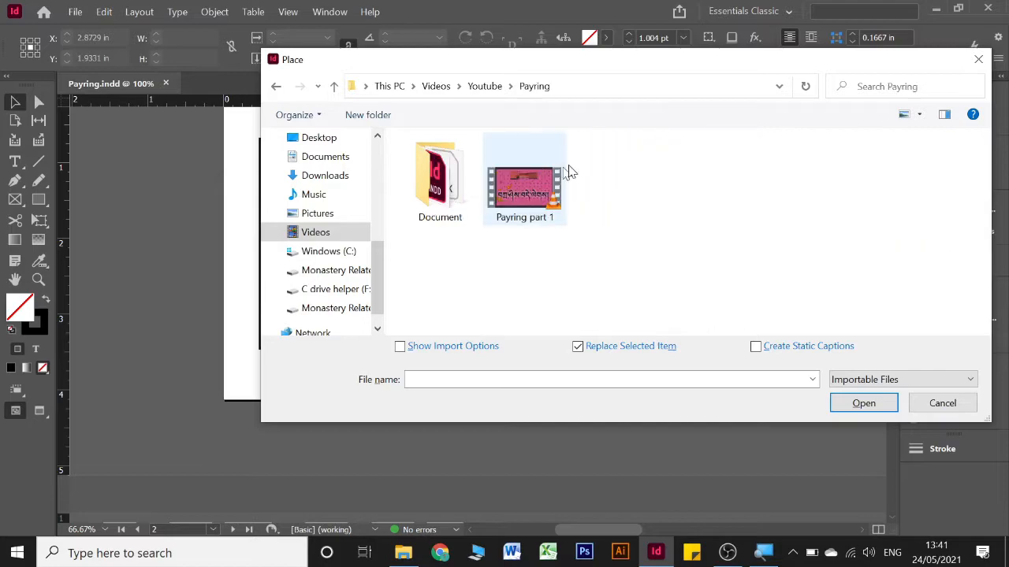
double_click(439, 169)
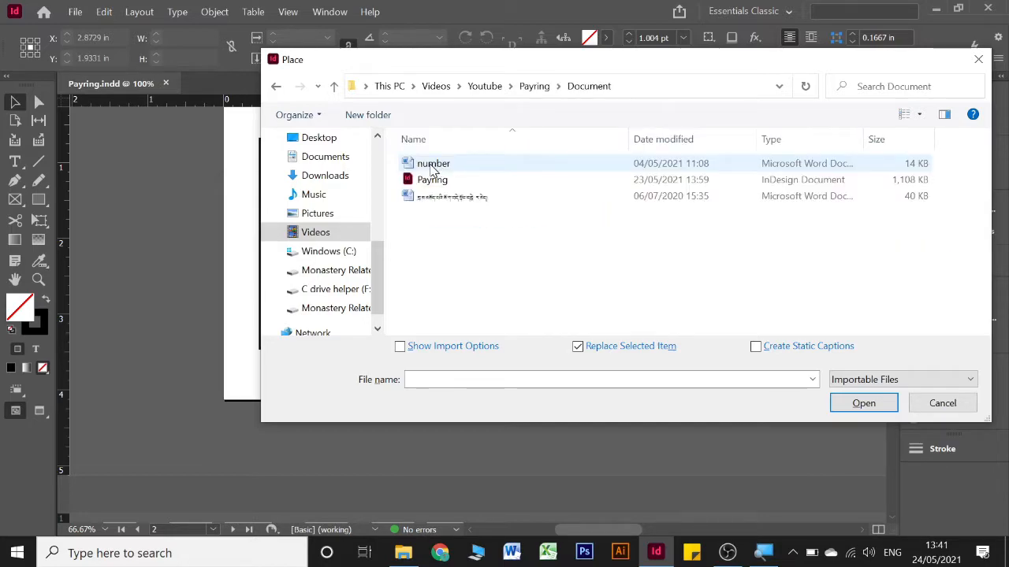
Place the Word file "number" into the narrow text frame at the left side of page 2
click(443, 166)
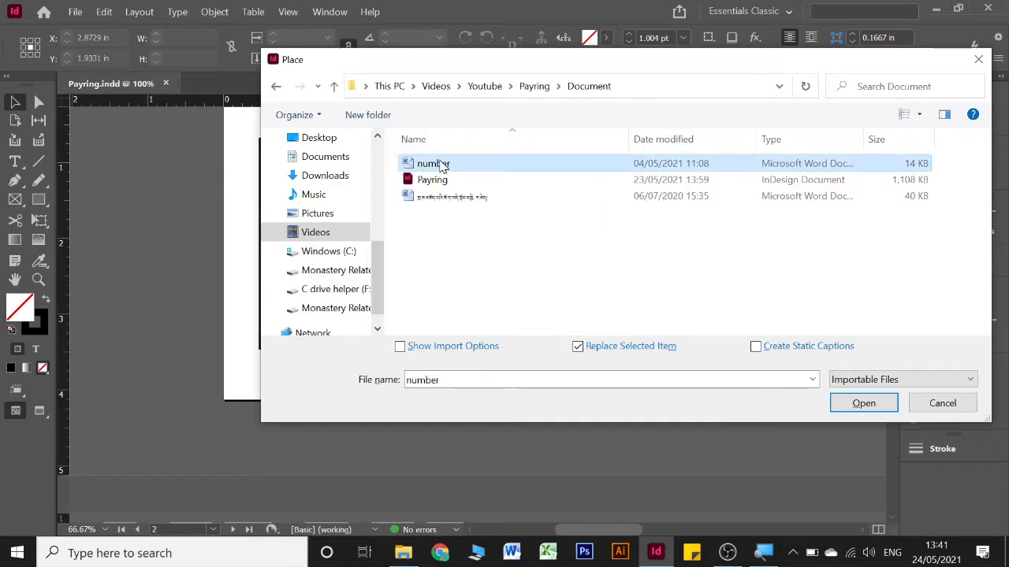
click(844, 407)
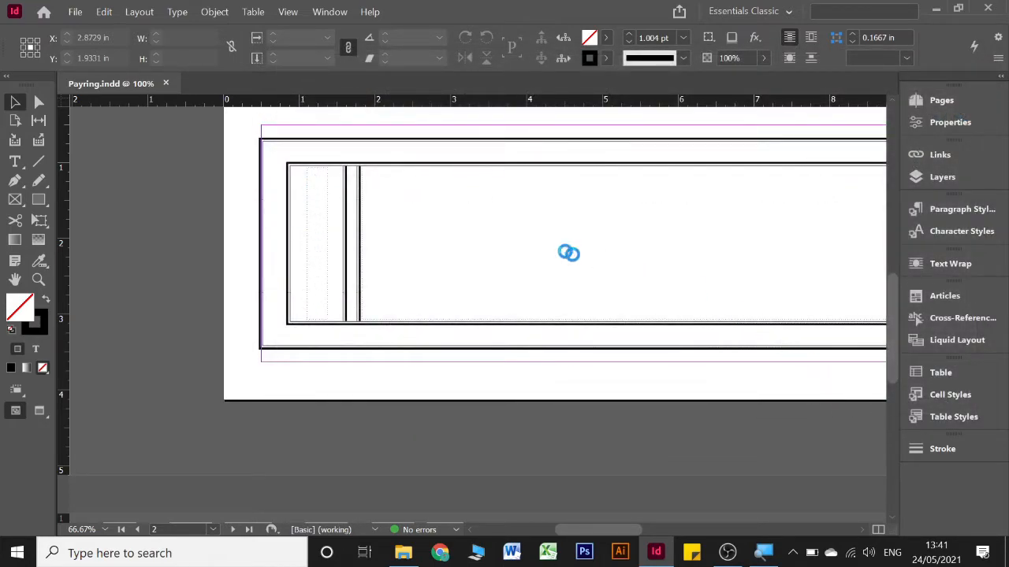
click(538, 251)
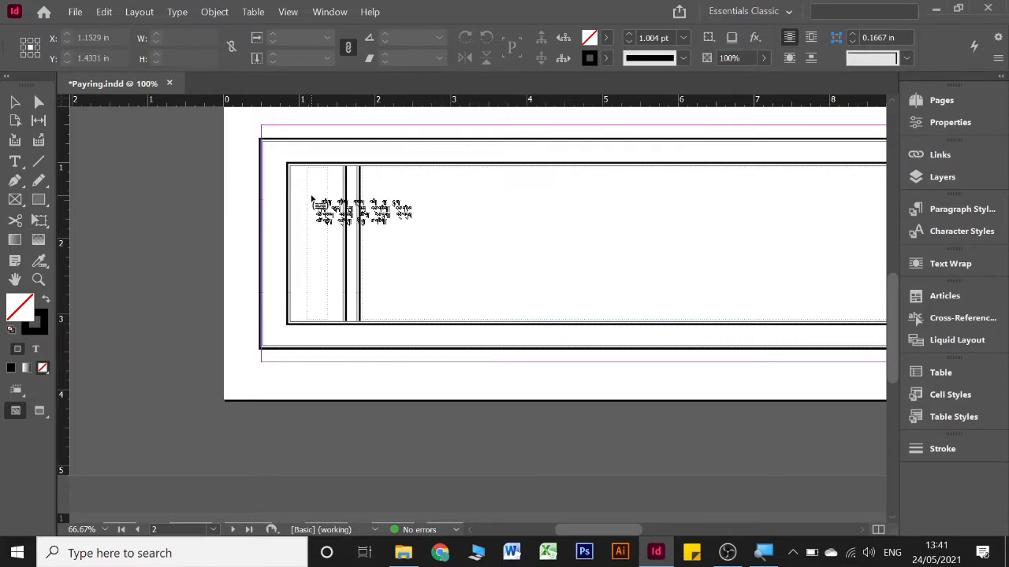
click(312, 201)
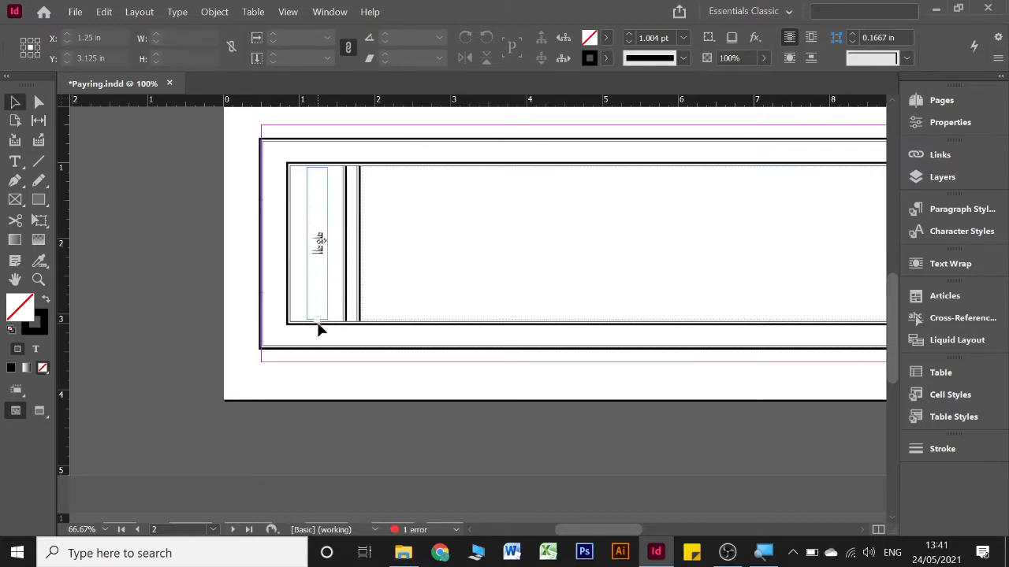
Pick up the overset text of page 2's side frame and flow it into the left side frame of page 3
scroll(318, 329, up, 4)
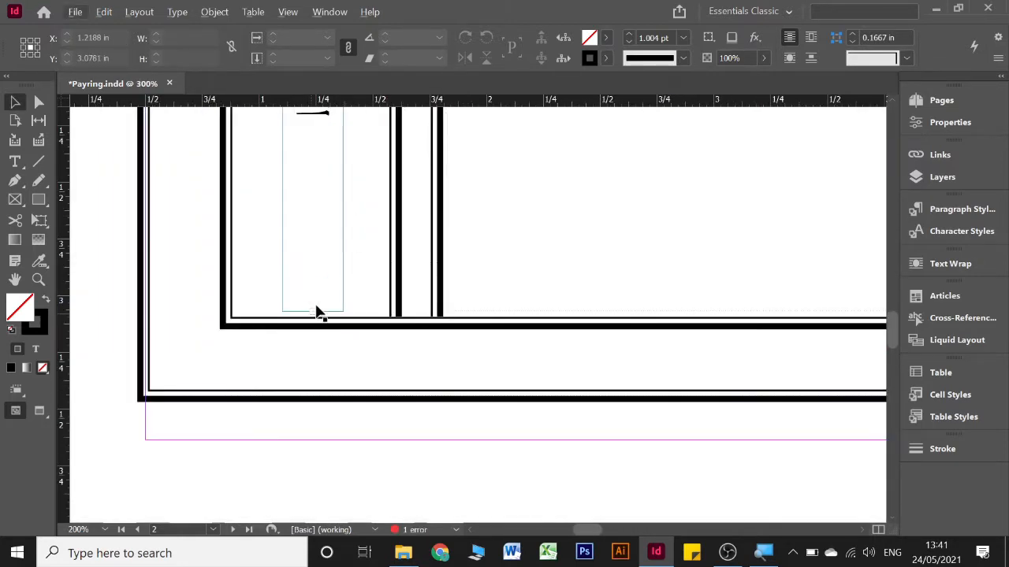
click(312, 314)
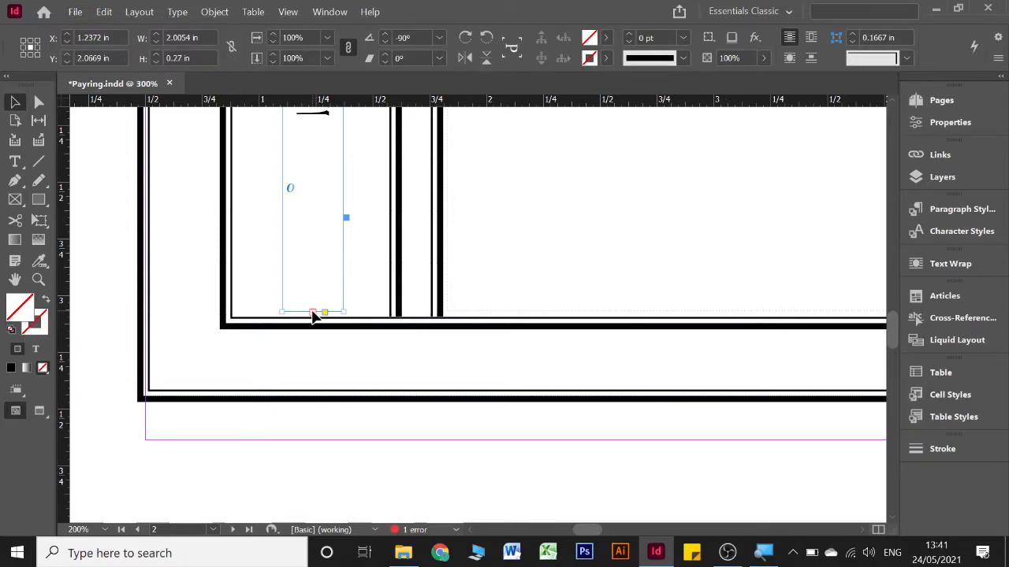
click(312, 312)
scroll(312, 313, down, 2)
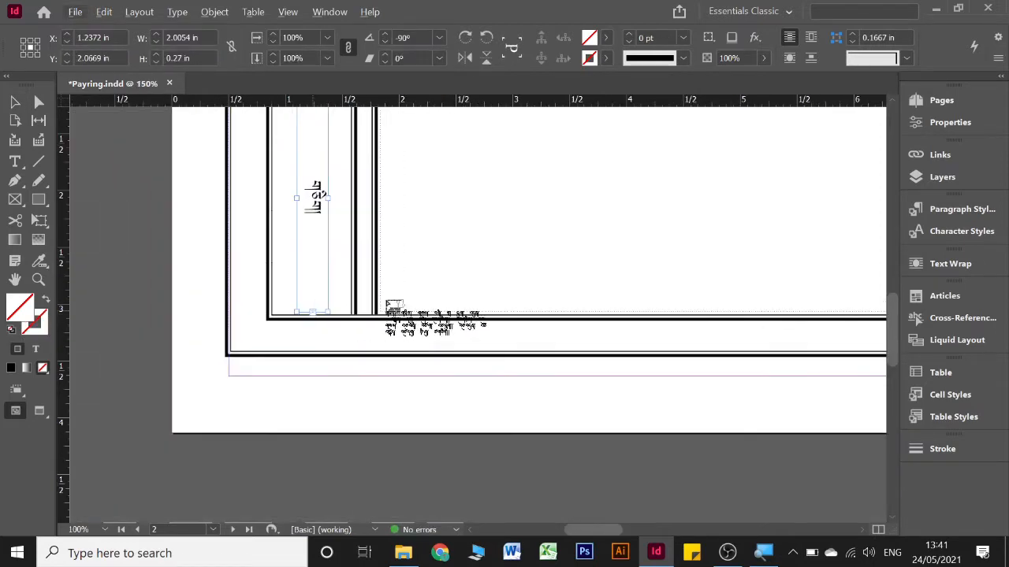
drag(752, 227, 472, 250)
drag(579, 281, 278, 276)
drag(668, 272, 410, 304)
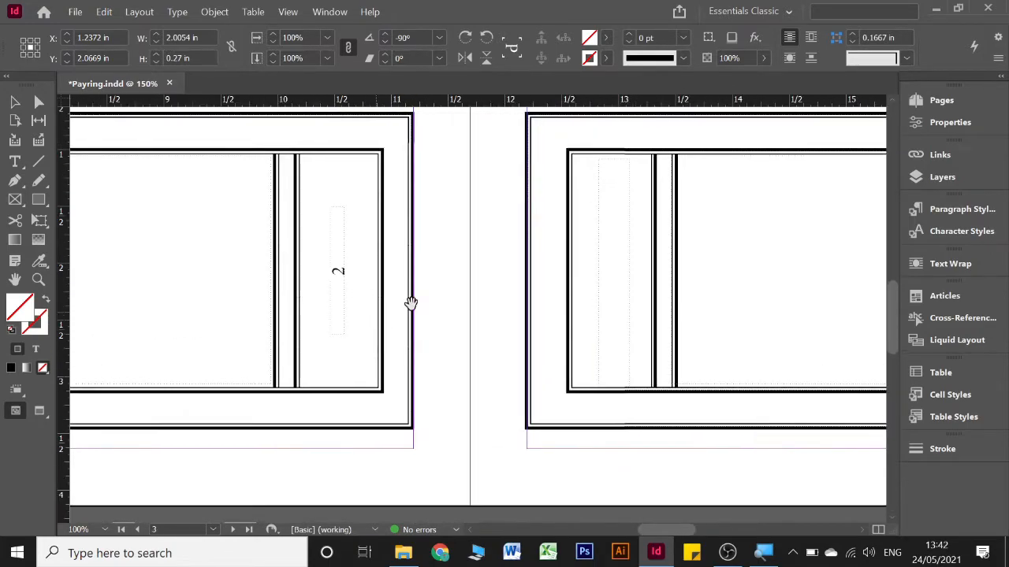
click(607, 180)
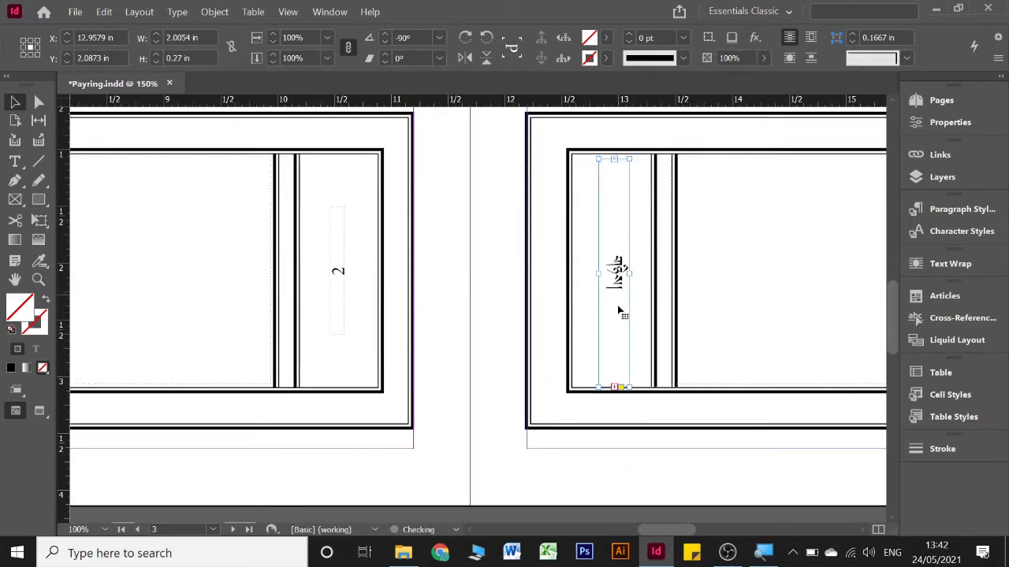
Load the overset text from page 3's side frame and bring it to the left side frame on page 4
click(614, 388)
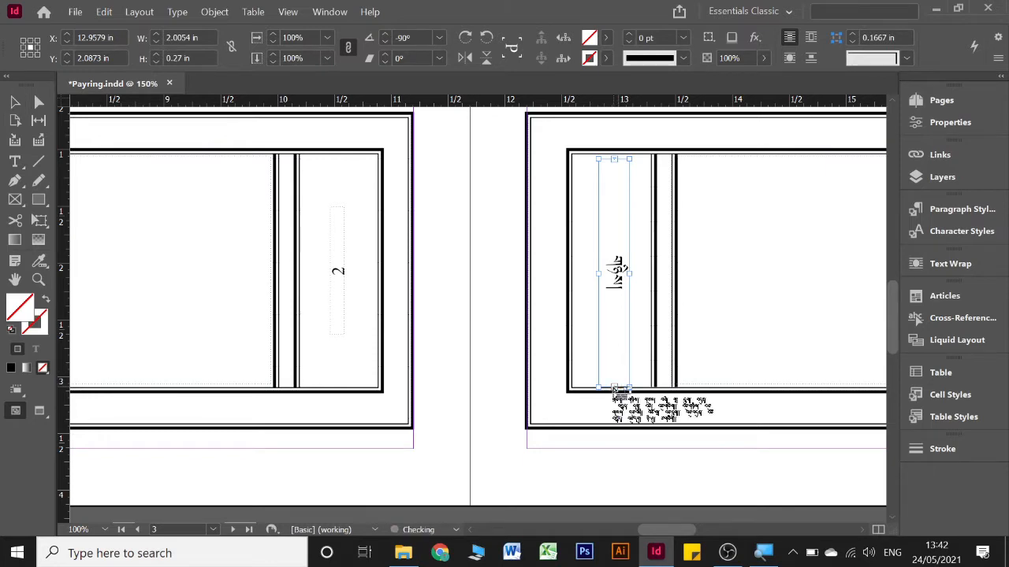
scroll(398, 350, down, 6)
scroll(385, 337, left, 15)
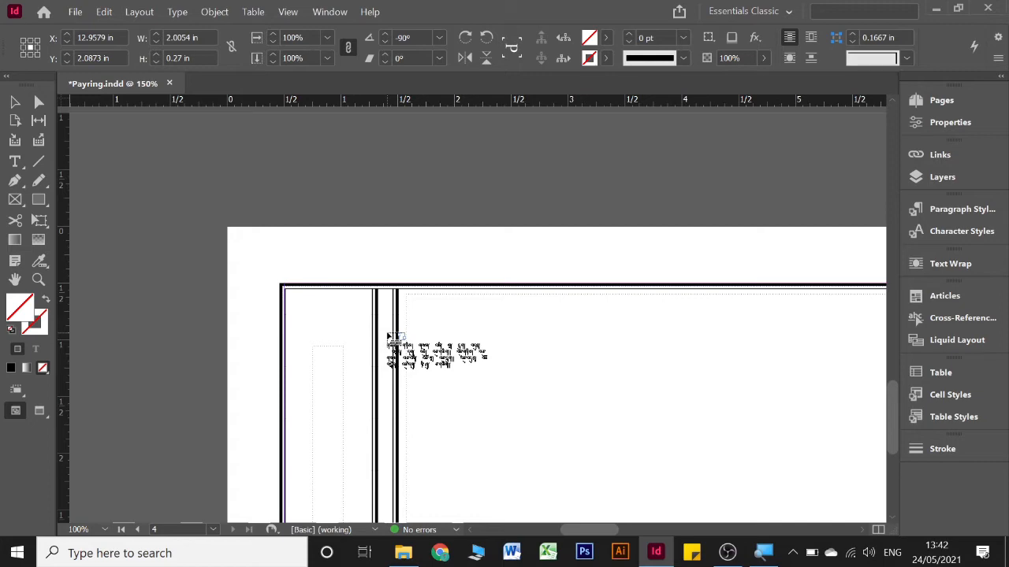
scroll(388, 338, down, 1)
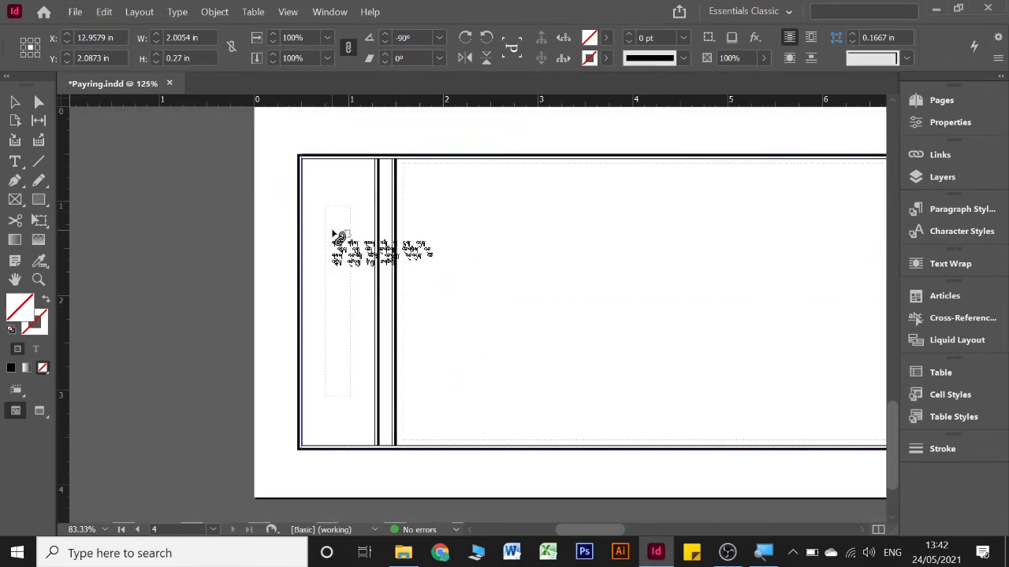
Find and open the Windows On-Screen Keyboard while the overset number text stays loaded
key(super)
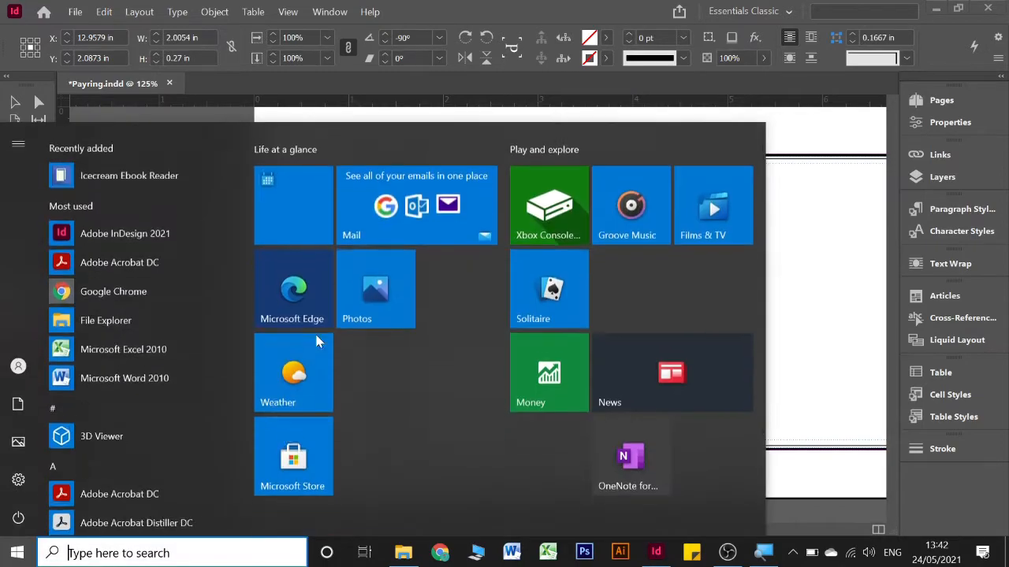
text(key)
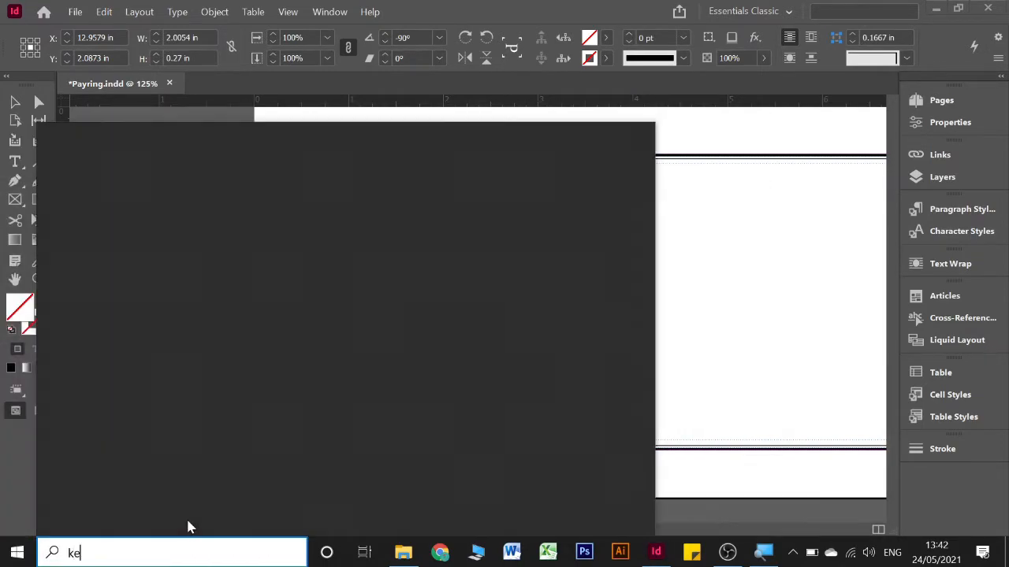
key(Return)
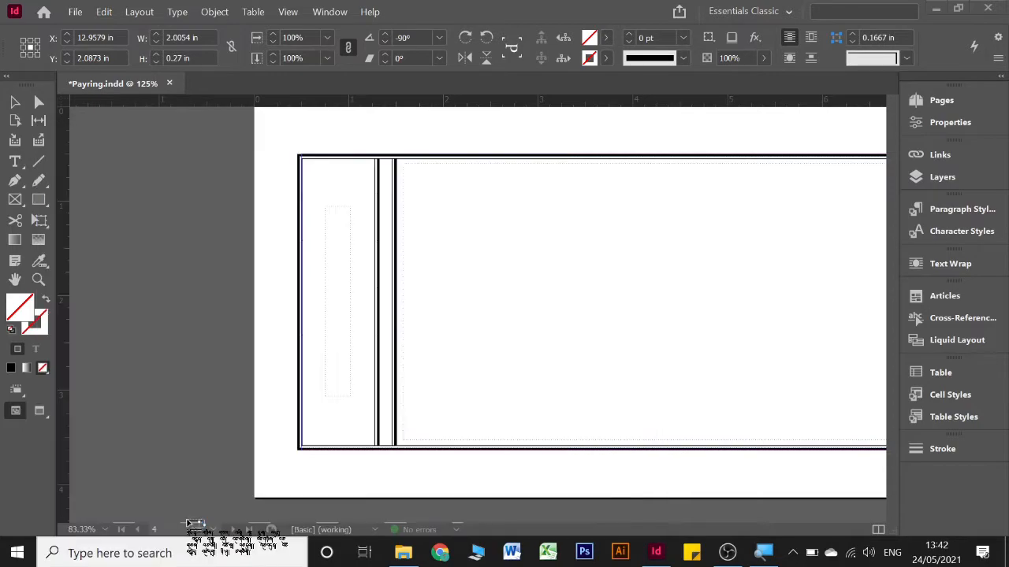
click(304, 302)
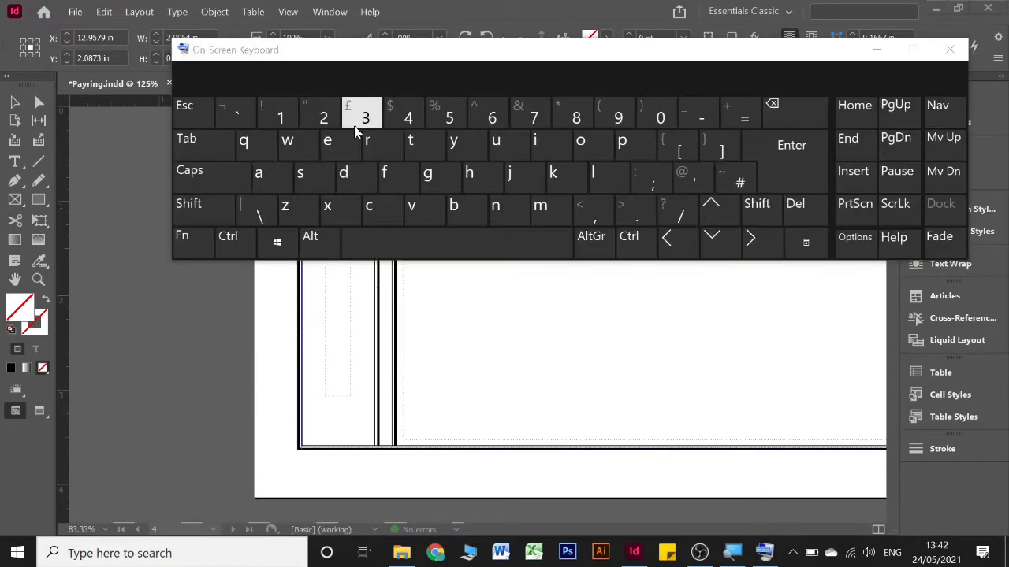
Autoflow the loaded number text from page 4's left side frame through the following pages and minimize the On-Screen Keyboard
key(shift)
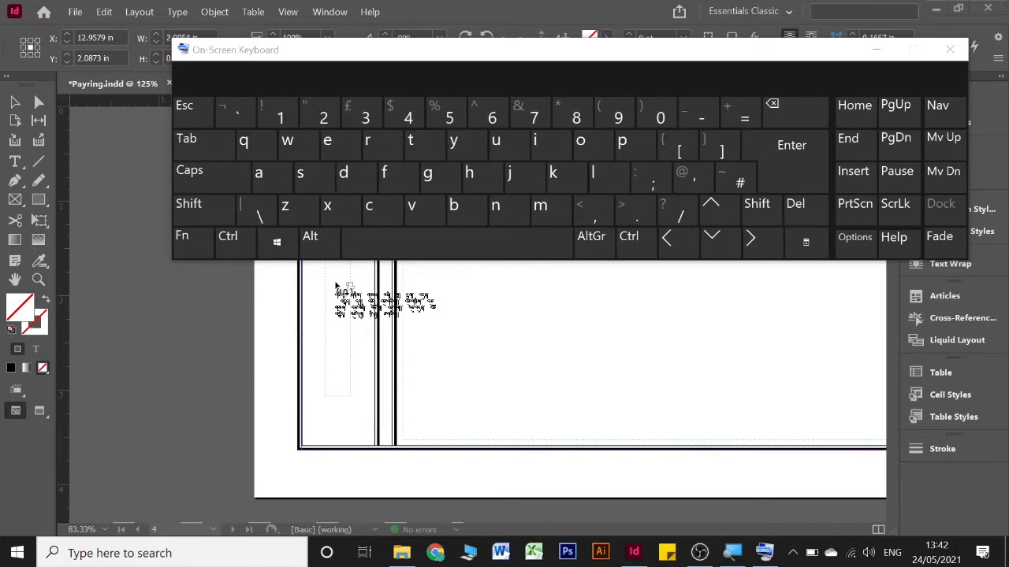
key(super+plus)
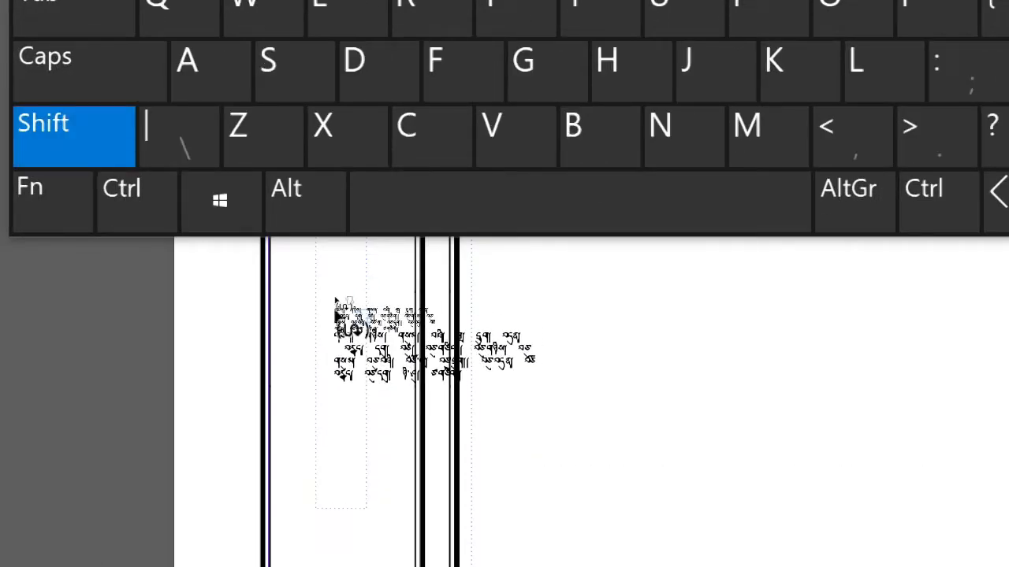
key(shift)
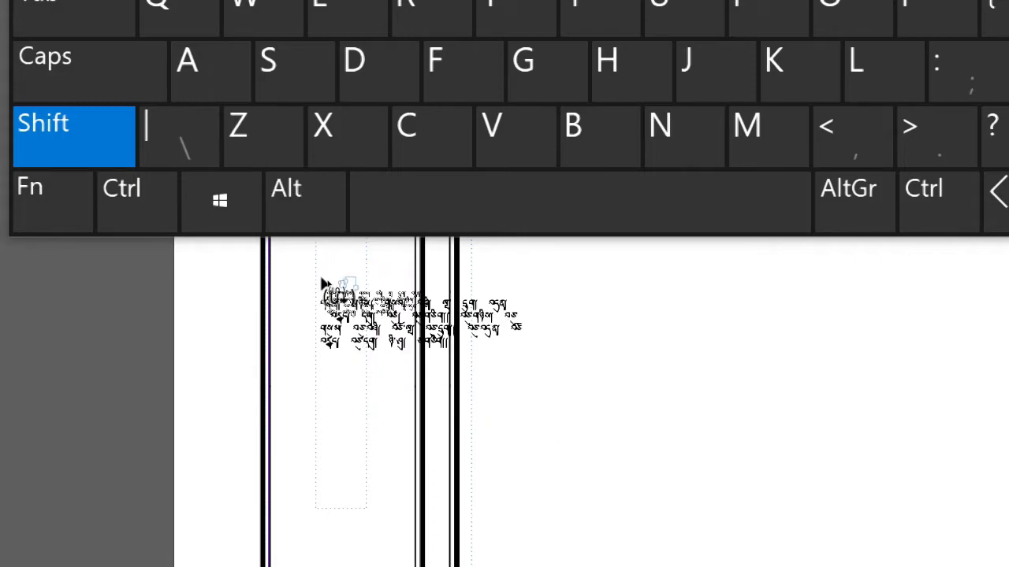
key(super+minus)
key(shift)
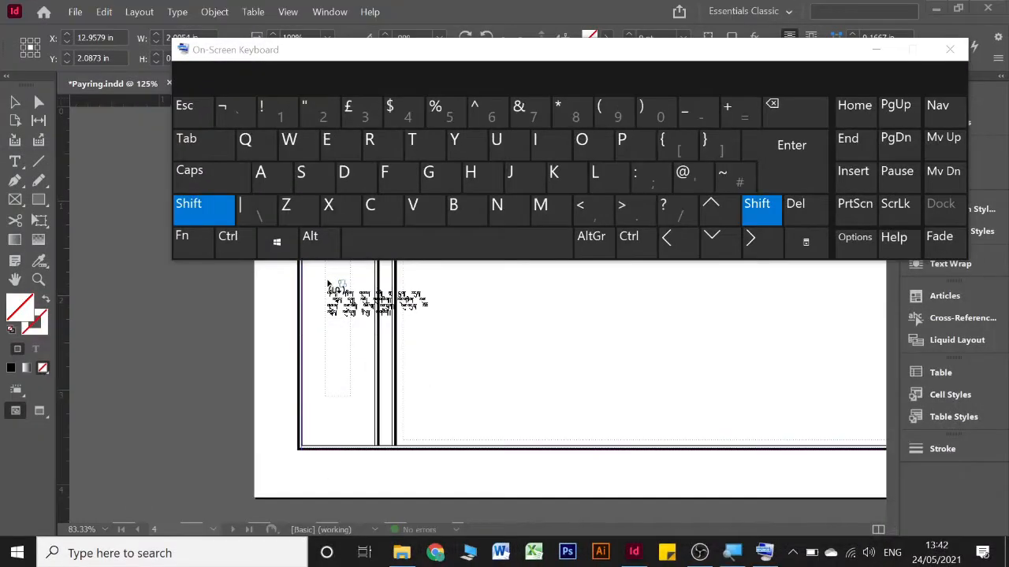
shift+click(328, 281)
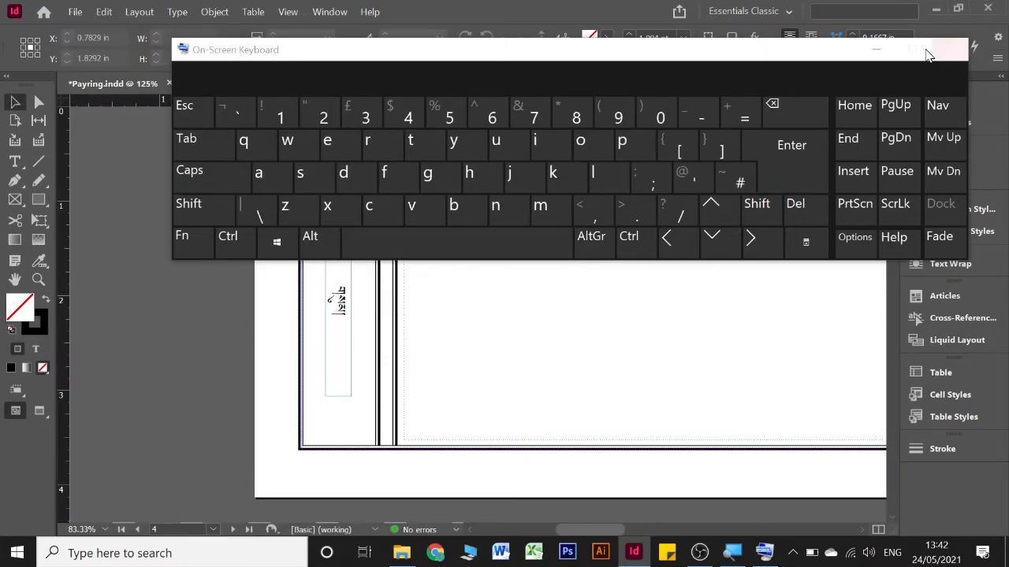
click(879, 49)
Examine the number words in the left side frames across pages 2 to 8 and compare them with the page numbers
scroll(401, 284, down, 10)
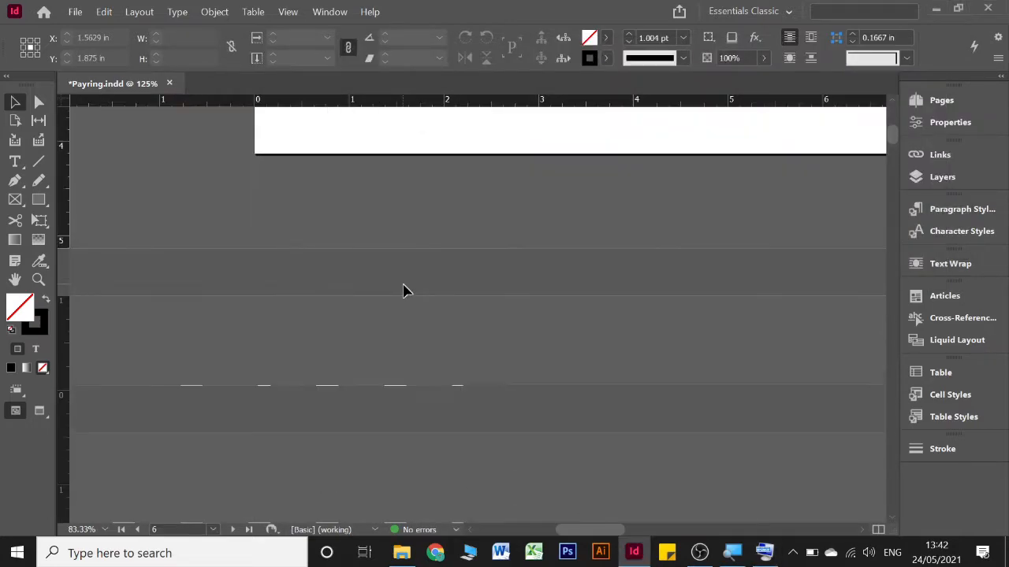
scroll(403, 292, down, 10)
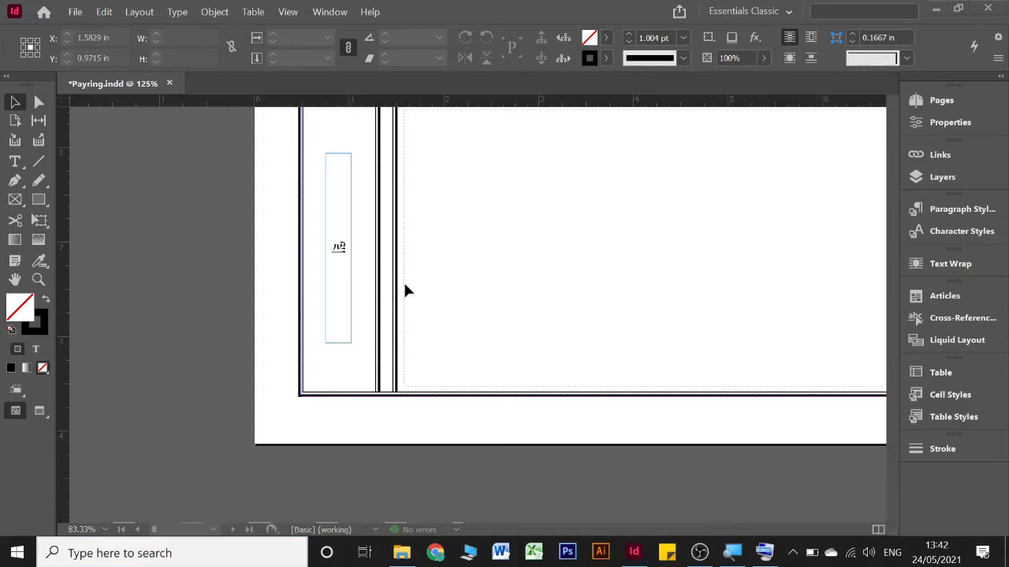
scroll(404, 290, down, 1)
scroll(404, 291, down, 2)
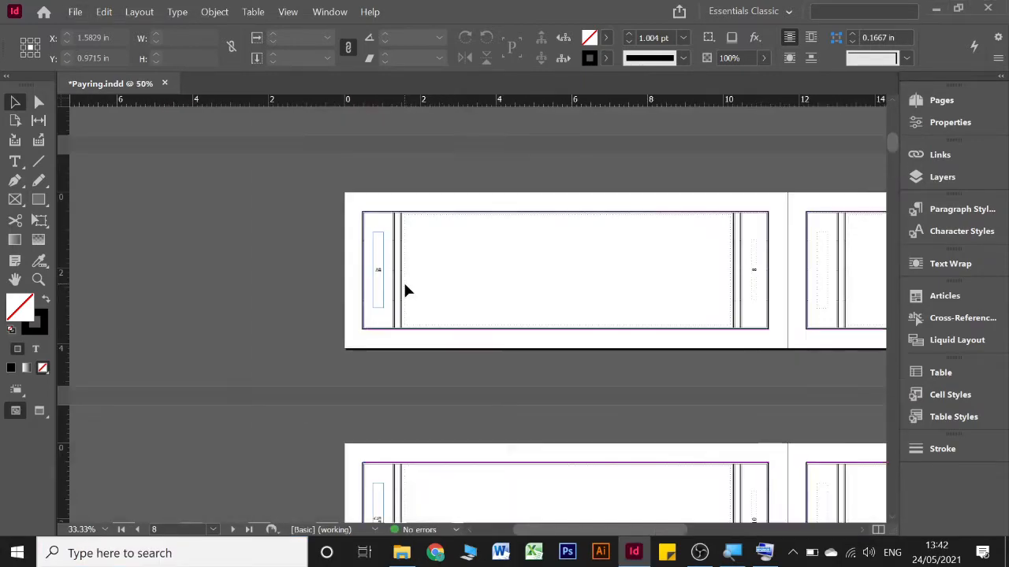
drag(711, 263, 576, 446)
drag(658, 335, 591, 443)
drag(572, 253, 565, 374)
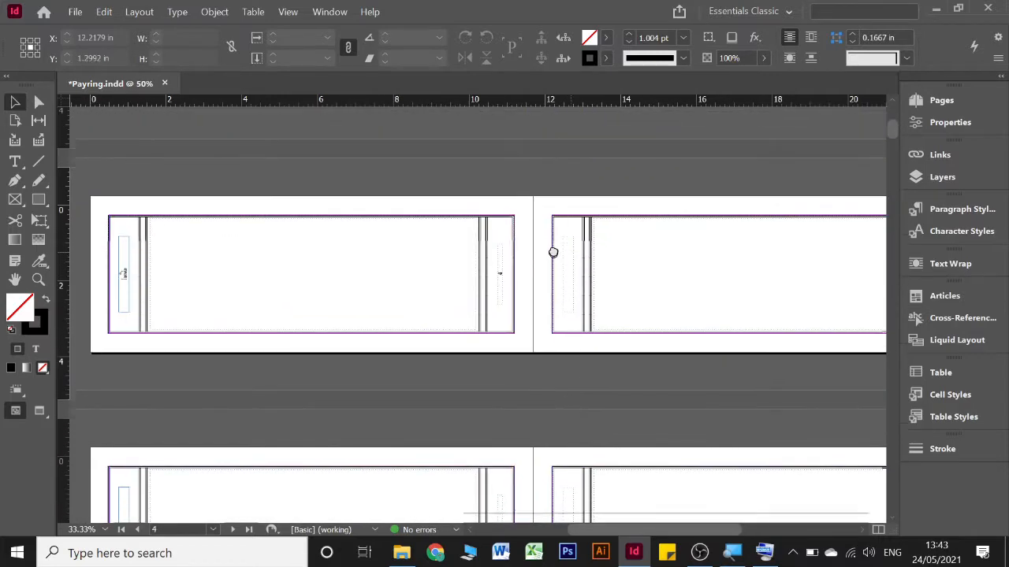
drag(554, 250, 509, 422)
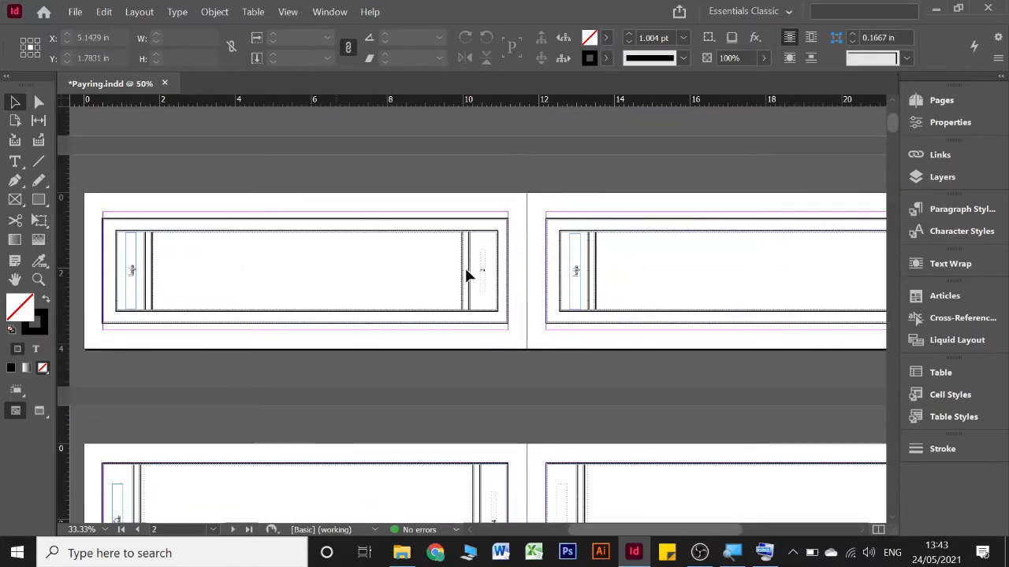
drag(270, 175, 400, 313)
drag(638, 177, 838, 350)
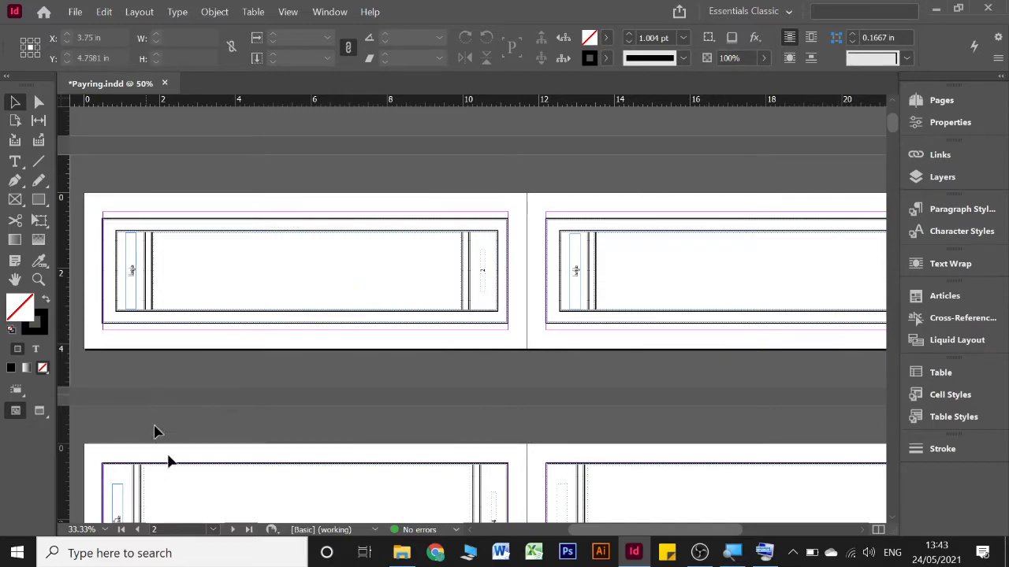
scroll(169, 461, down, 1)
drag(157, 372, 350, 495)
scroll(349, 465, down, 8)
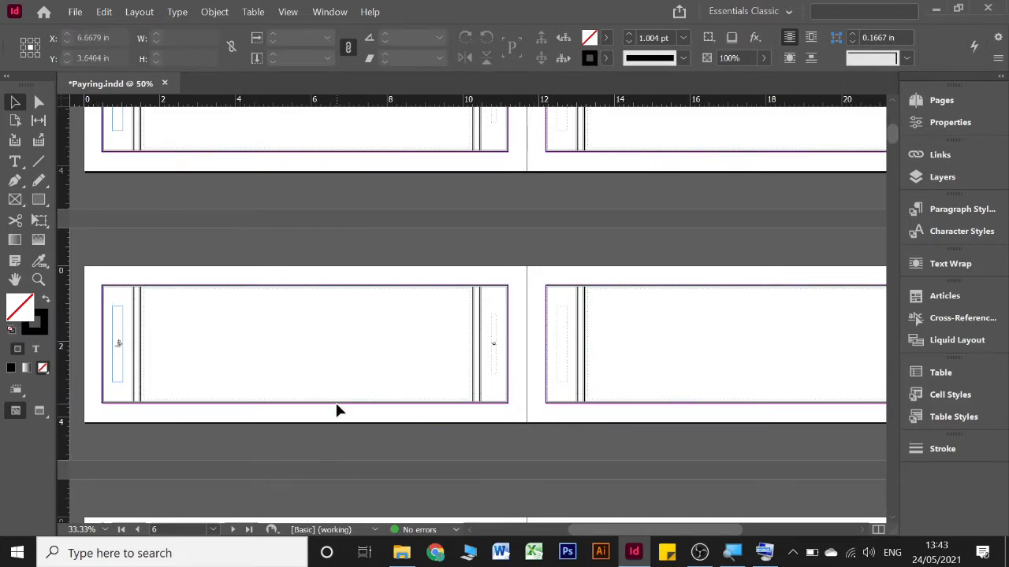
Place the text cursor inside the number word in page 2's left side frame
scroll(336, 405, up, 2)
scroll(332, 360, up, 11)
scroll(333, 359, left, 2)
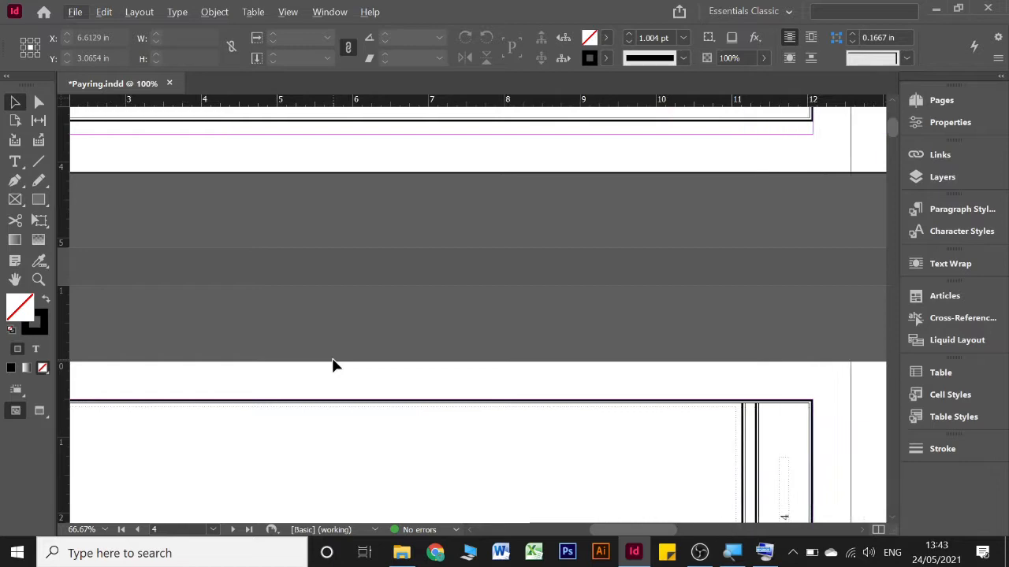
scroll(333, 365, up, 10)
scroll(331, 356, left, 5)
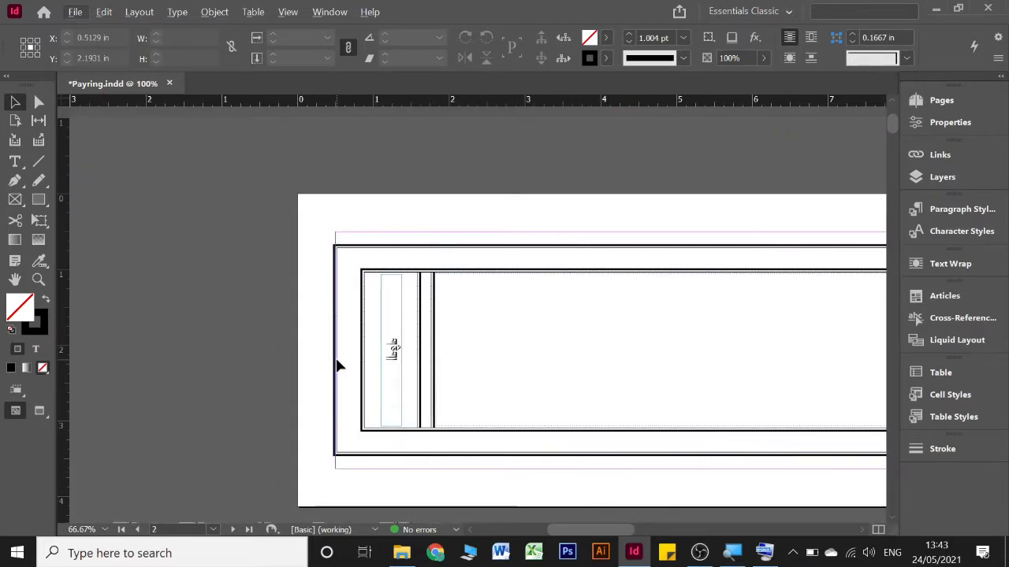
scroll(339, 365, up, 1)
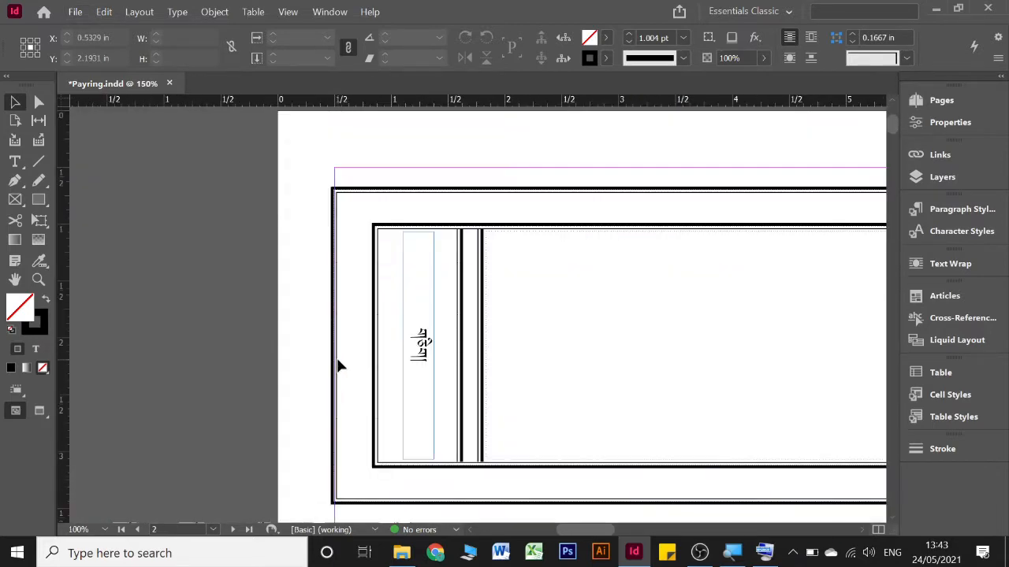
click(418, 375)
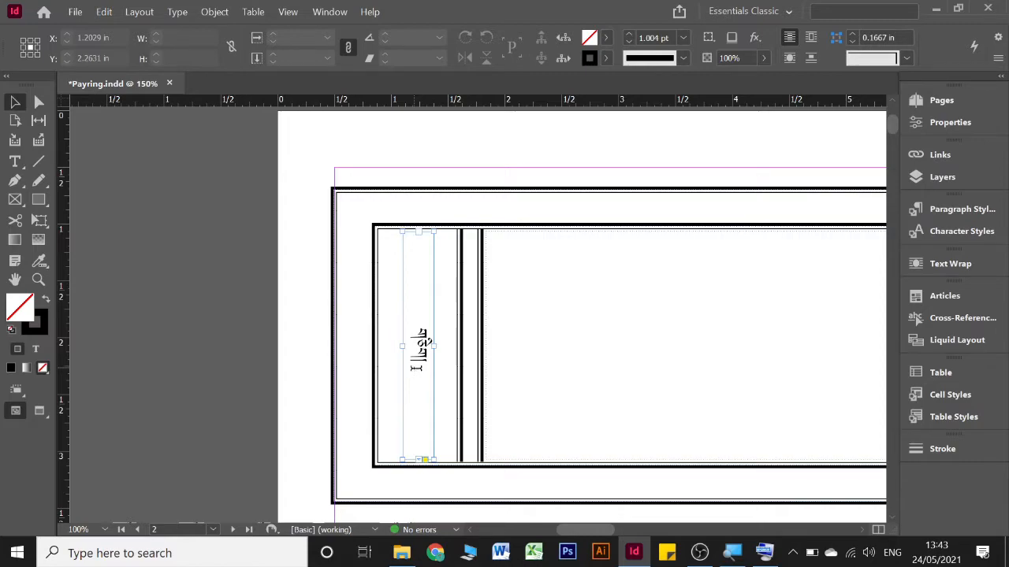
double_click(415, 368)
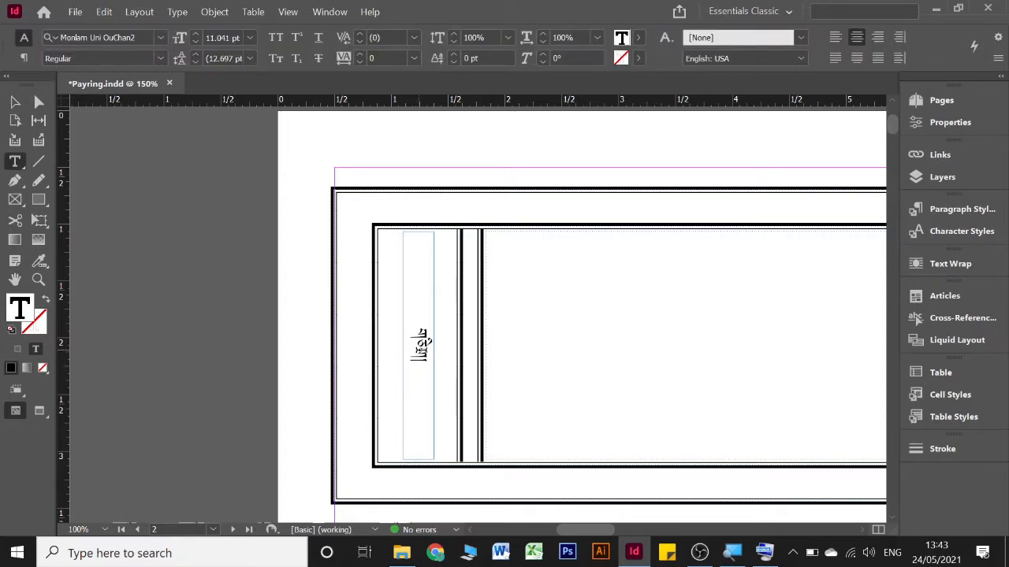
Select the whole threaded story of number words and apply the Adobe World-Ready Paragraph Composer to it
click(764, 553)
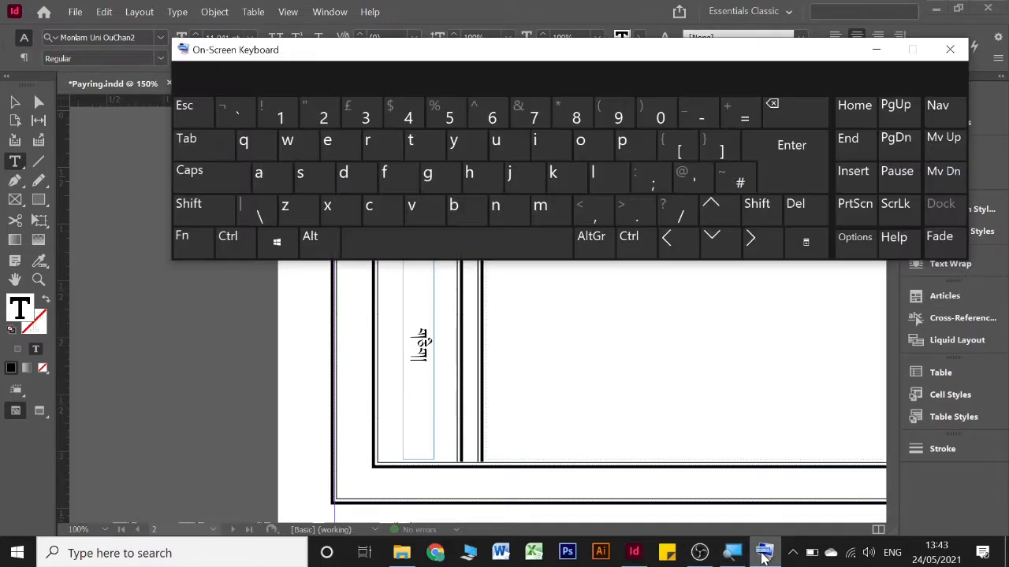
key(ctrl)
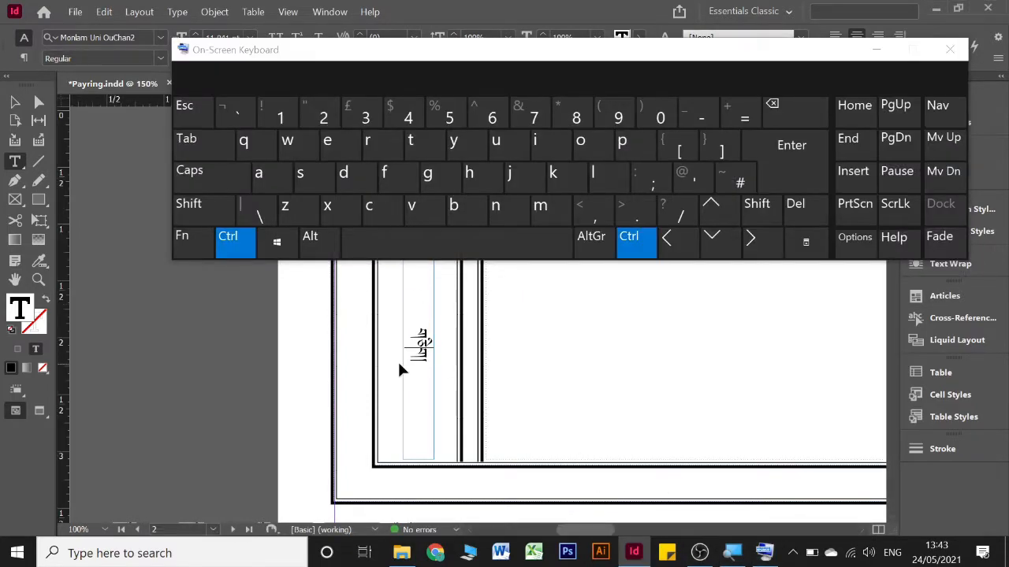
key(ctrl+a)
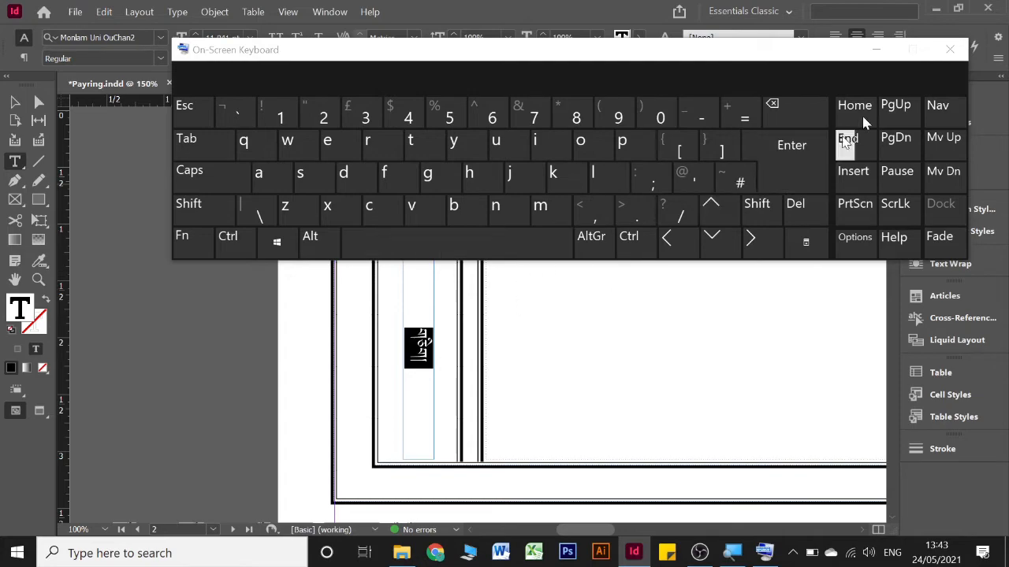
drag(846, 50, 733, 85)
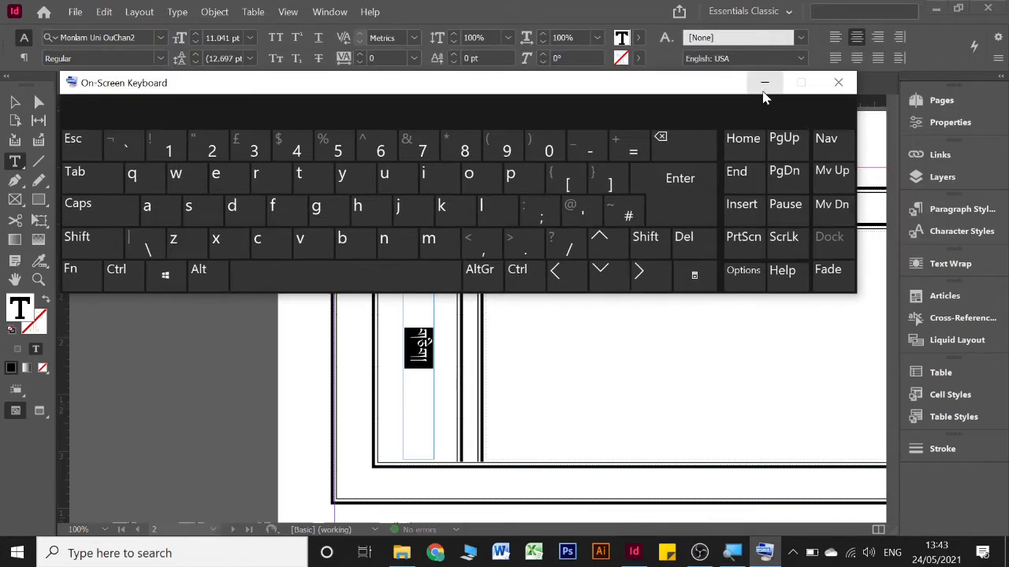
click(763, 95)
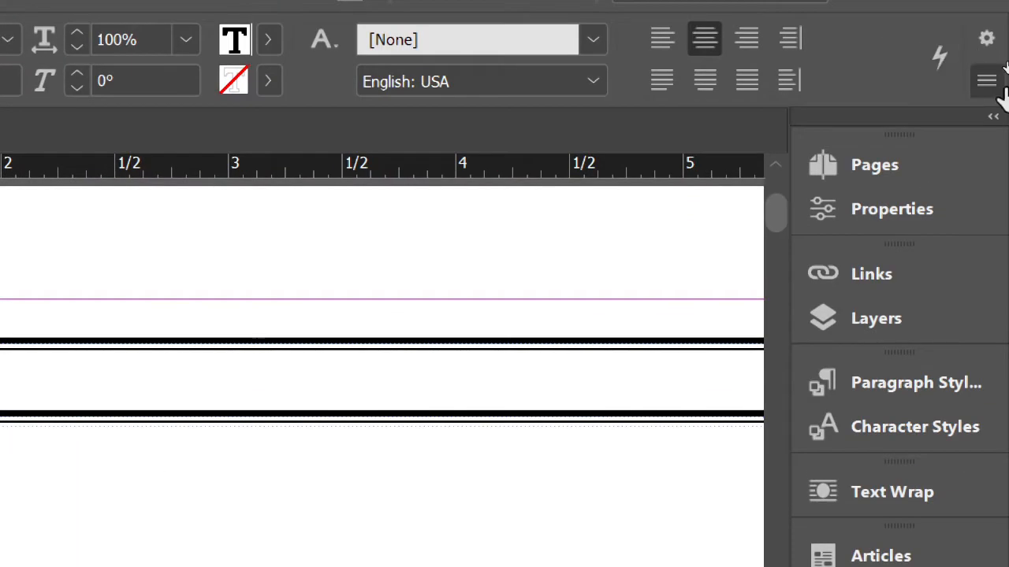
click(986, 80)
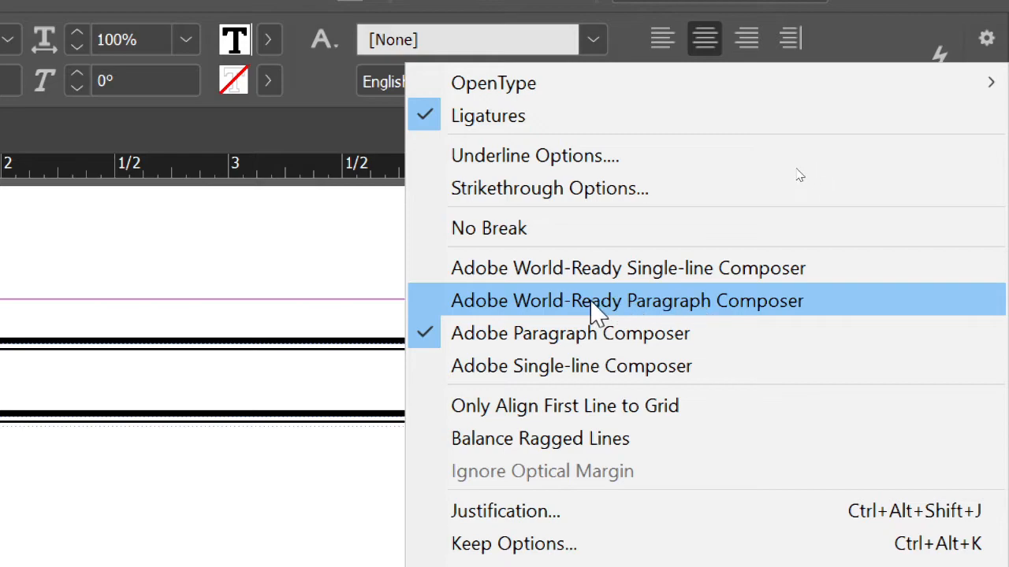
click(544, 304)
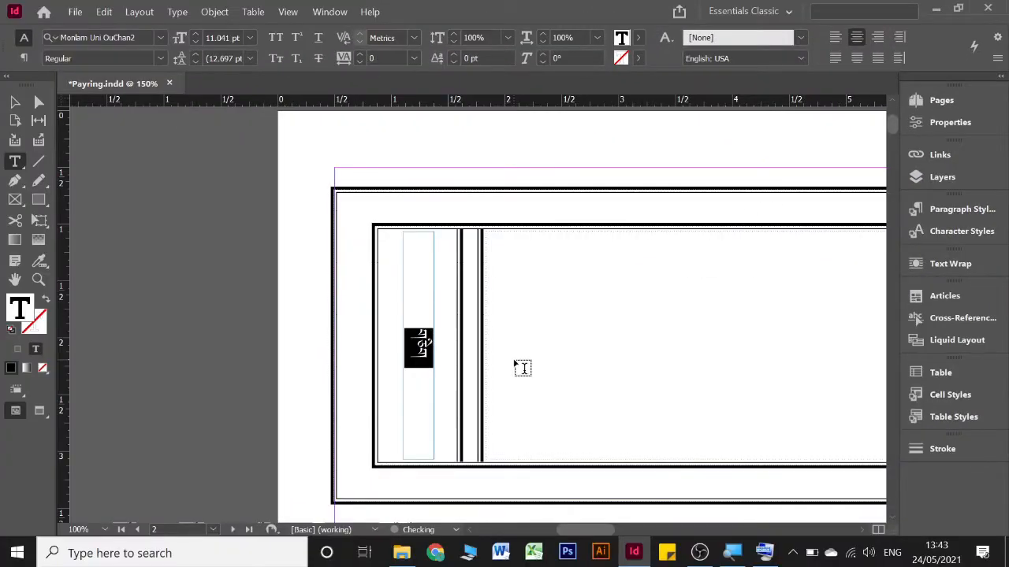
Review the recomposed number words in the side frames of pages 4 and 2, and switch back to the Selection tool
scroll(523, 368, down, 10)
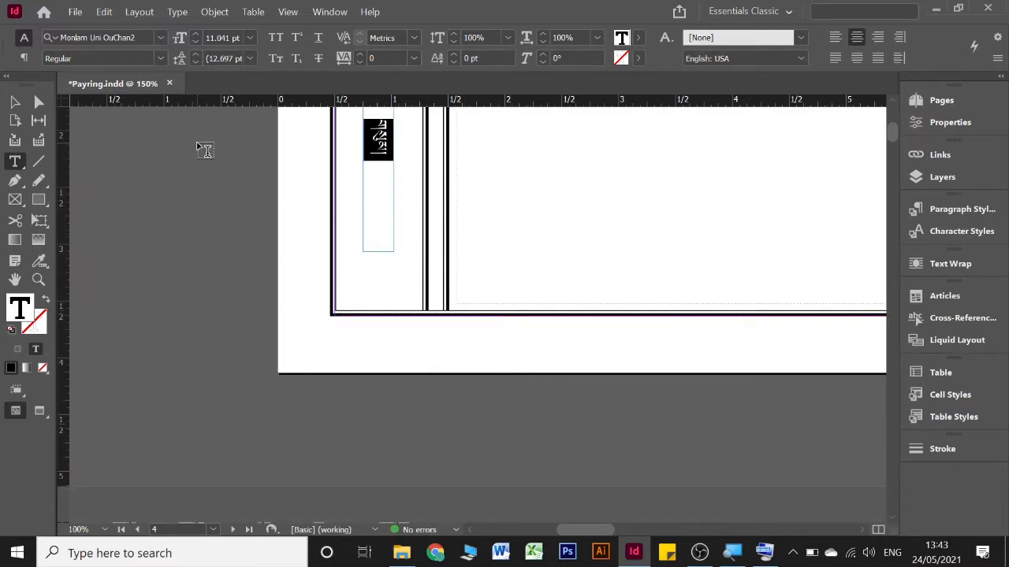
scroll(446, 265, up, 3)
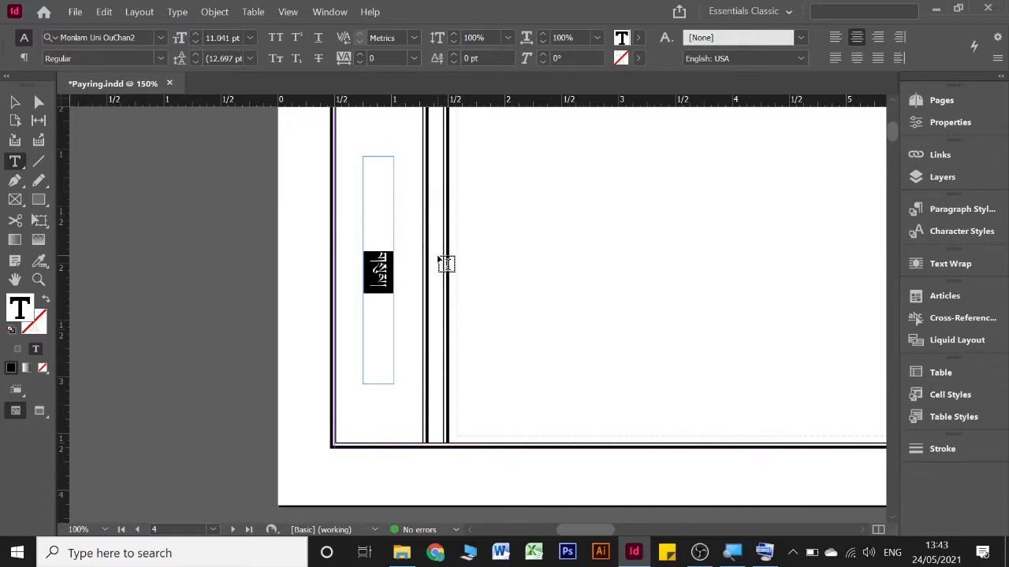
scroll(426, 236, up, 2)
scroll(420, 226, down, 3)
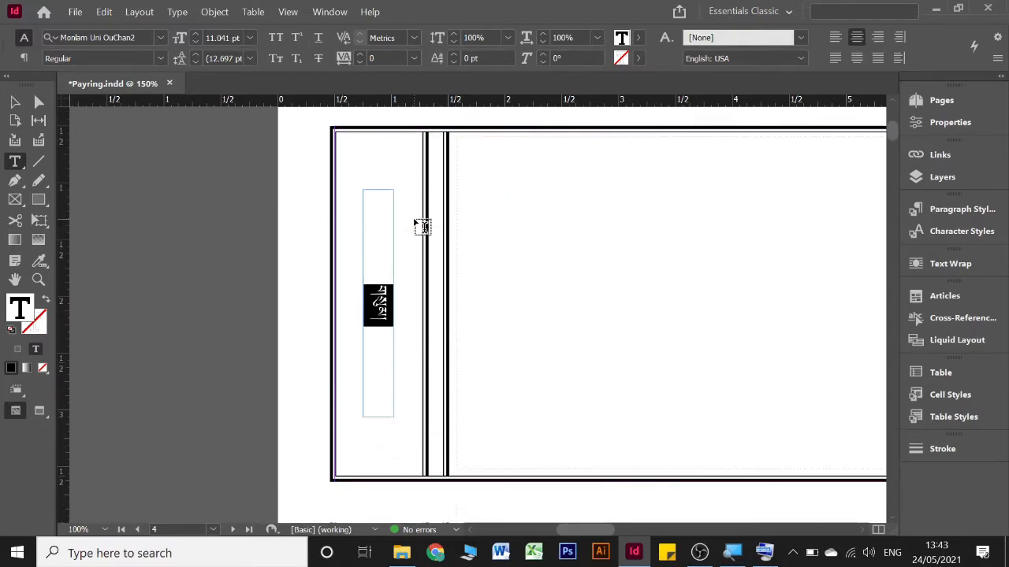
key(super)
key(super)
scroll(421, 223, down, 2)
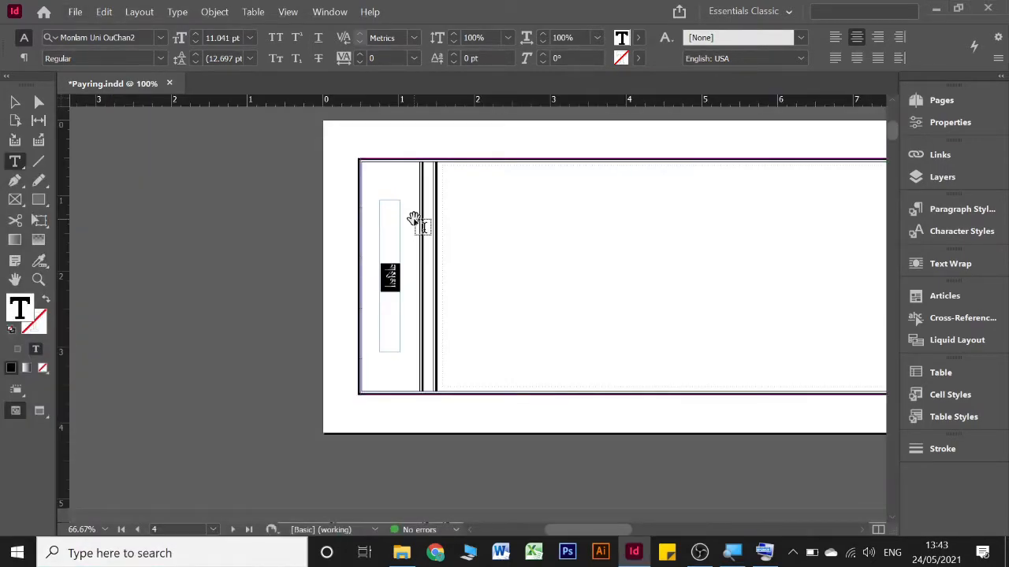
scroll(422, 224, up, 15)
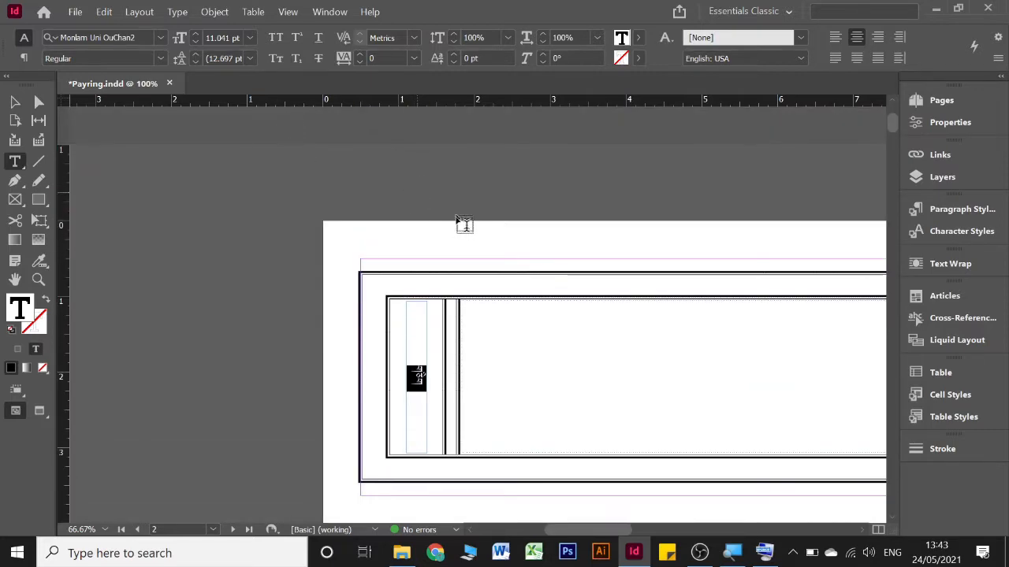
click(10, 105)
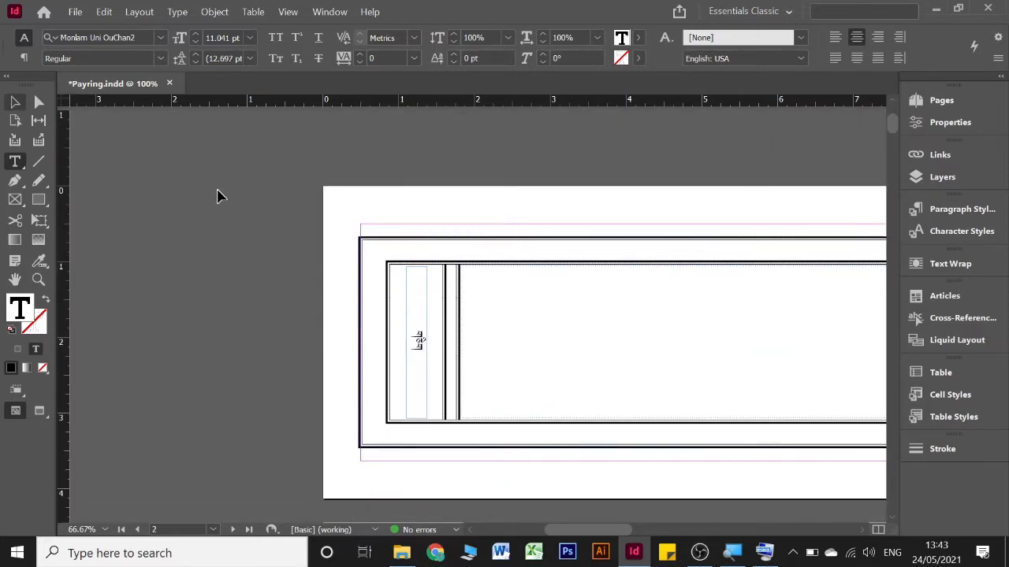
scroll(659, 223, up, 6)
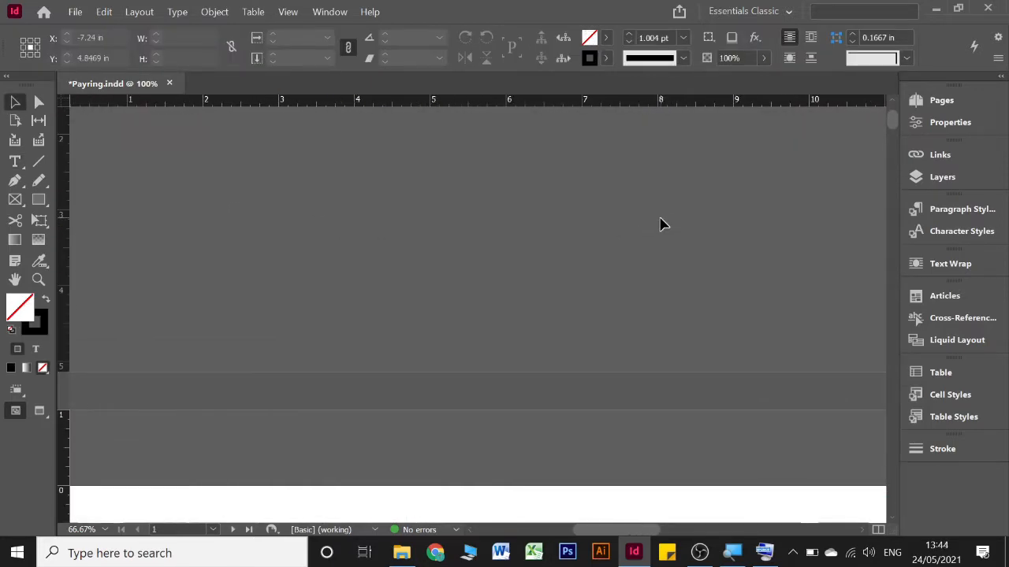
Examine the empty main and side frames on page 1 and the start of the following spread
scroll(660, 225, right, 8)
scroll(661, 224, up, 3)
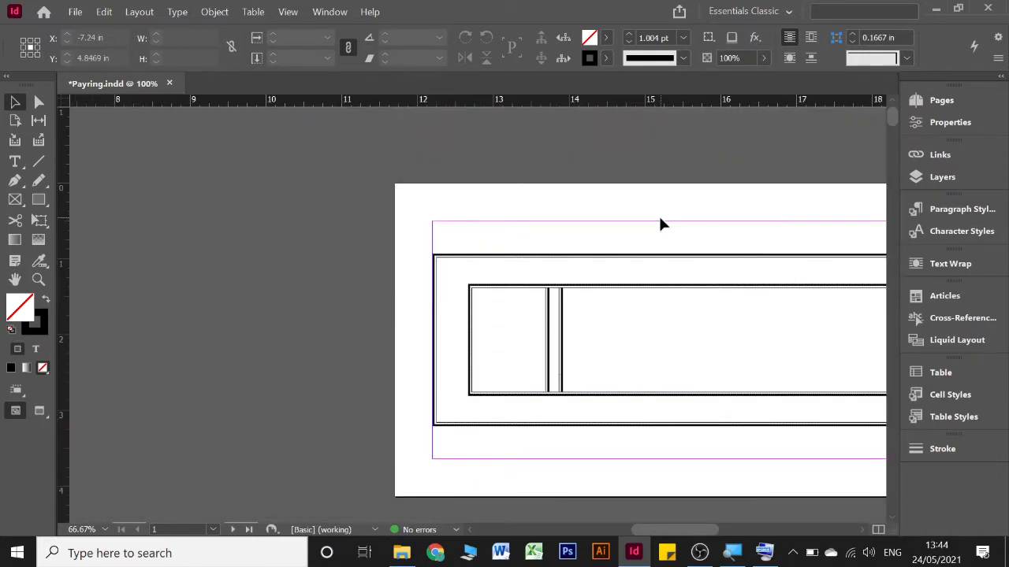
scroll(660, 225, down, 2)
scroll(660, 225, down, 2)
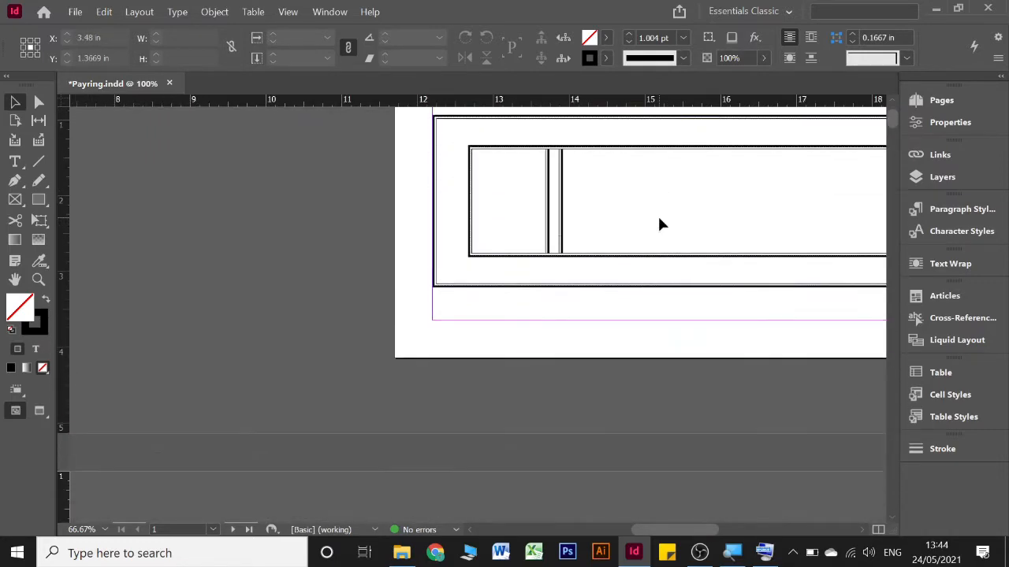
scroll(658, 223, up, 2)
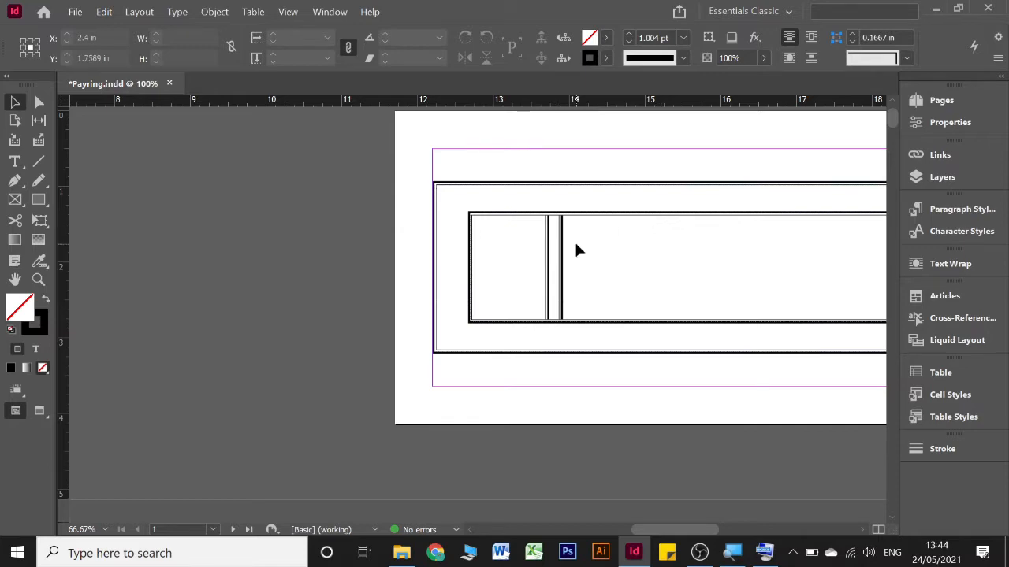
scroll(576, 249, down, 1)
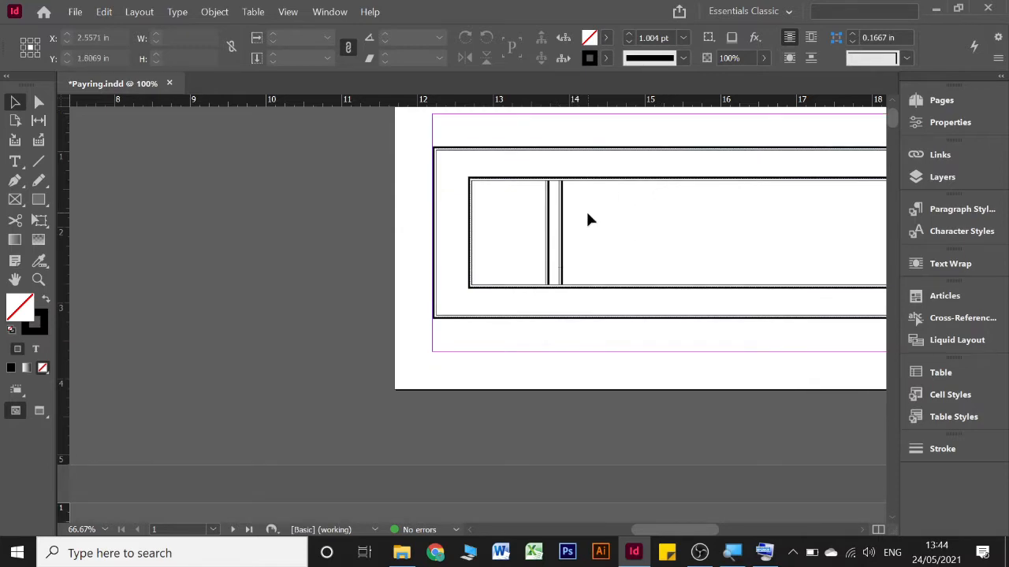
scroll(588, 218, down, 2)
scroll(590, 219, down, 2)
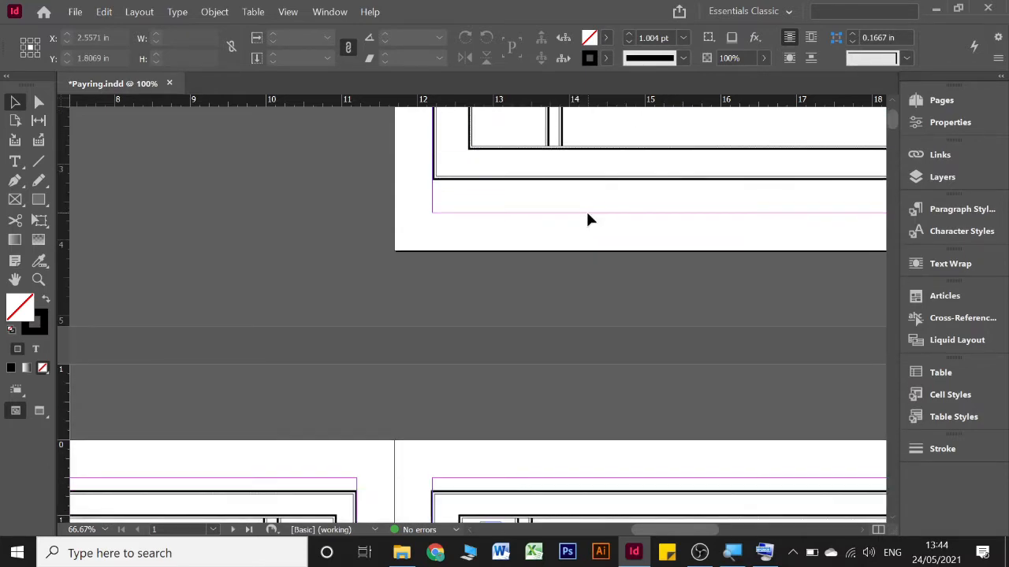
Open the Tibetan main-text Word document from the Payring Document folder and check the ss marker before its small text
click(402, 551)
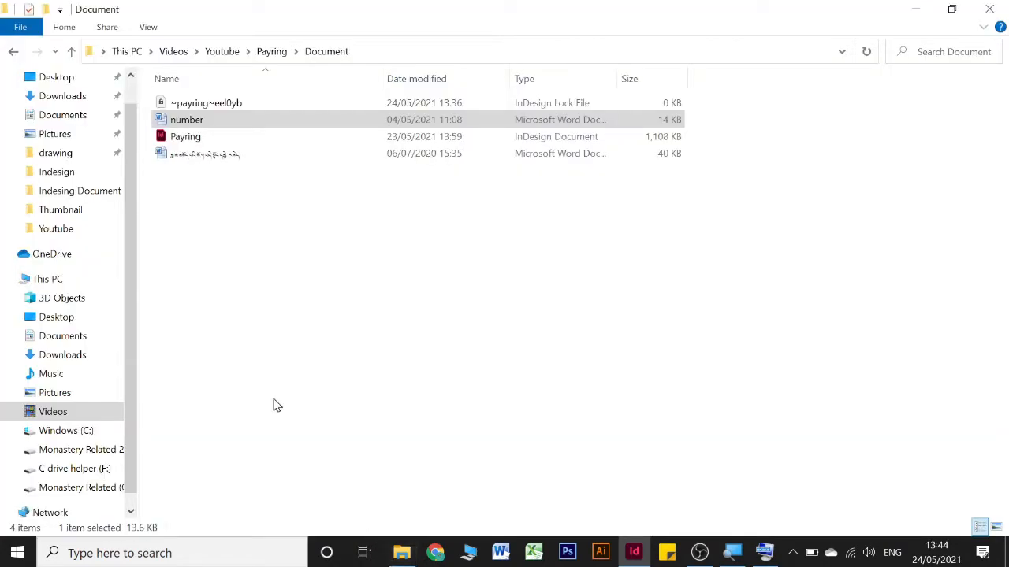
double_click(203, 157)
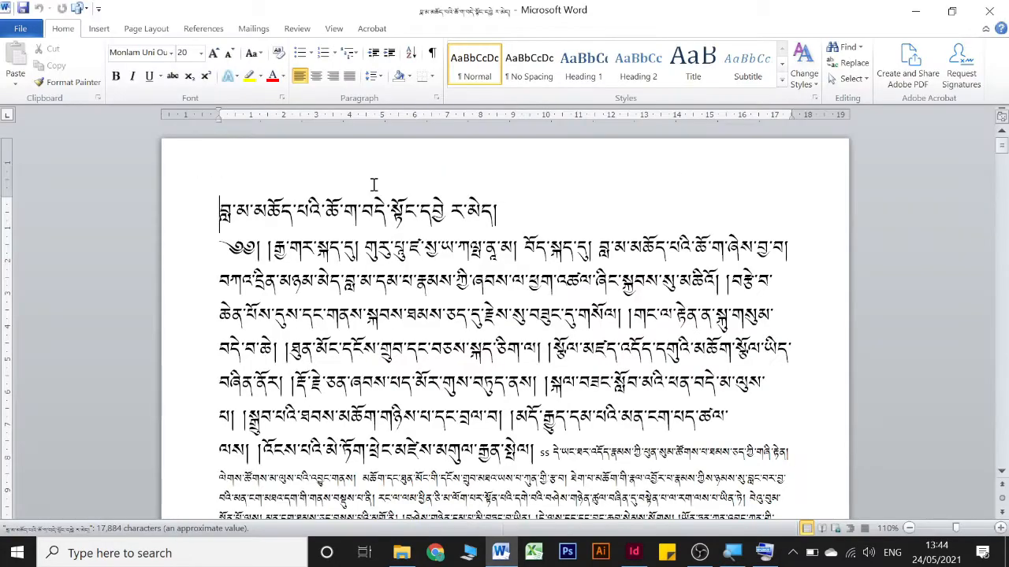
scroll(374, 184, down, 3)
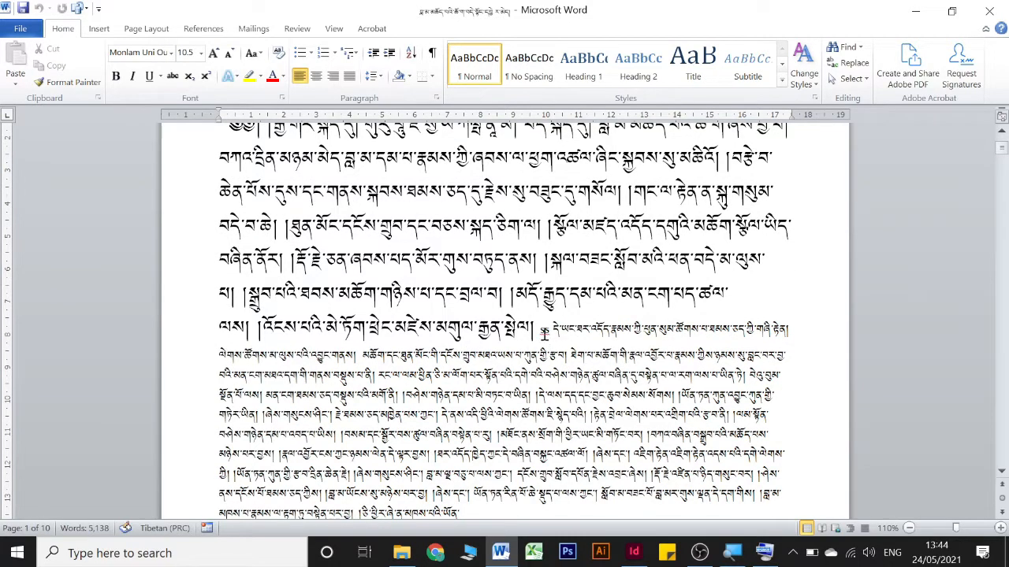
click(544, 331)
scroll(520, 270, up, 3)
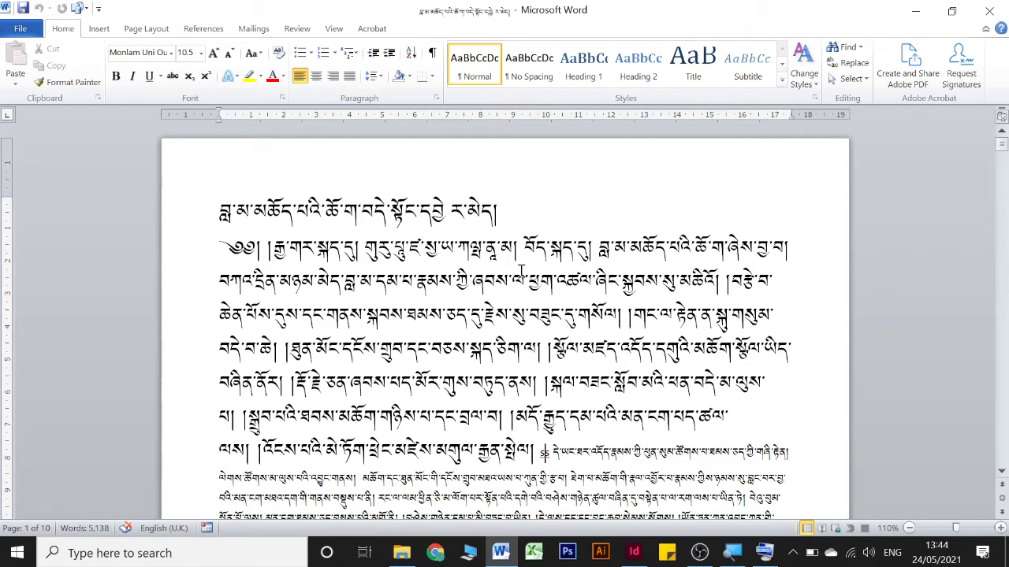
Remove the stray space inside the Word document's Tibetan title line, and save and close the document
click(453, 158)
key(BackSpace)
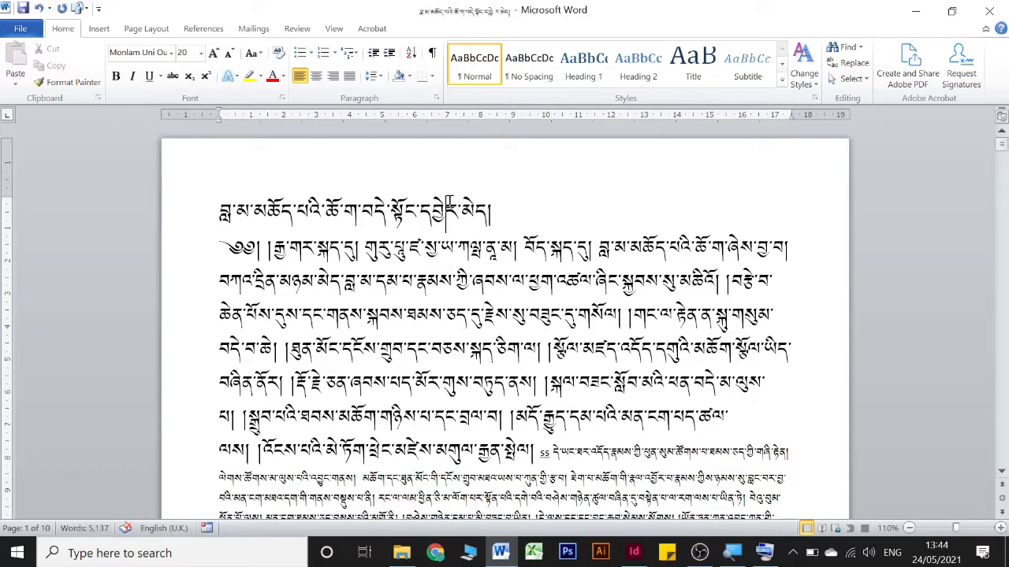
key(ctrl+s)
scroll(514, 222, down, 6)
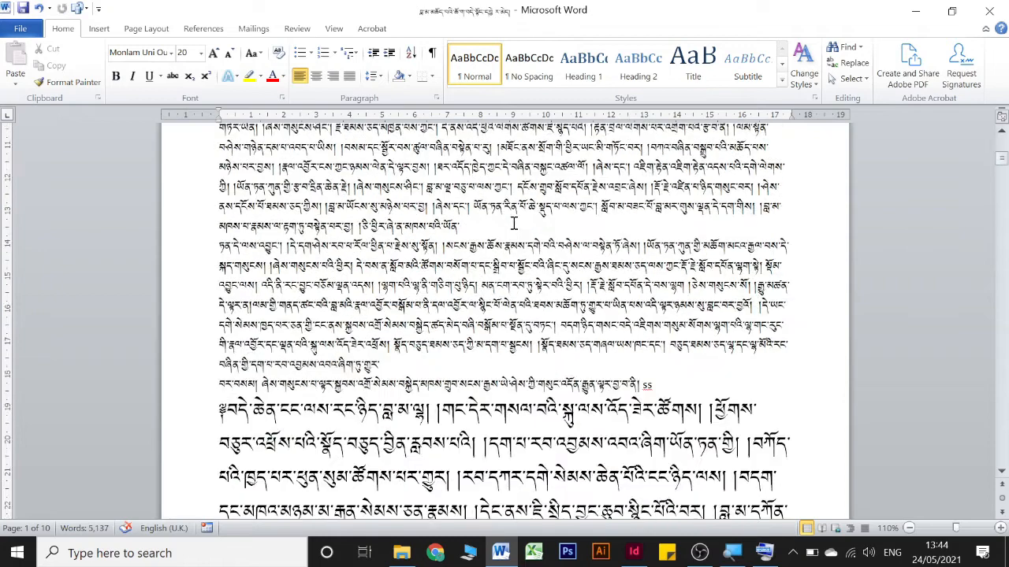
click(989, 11)
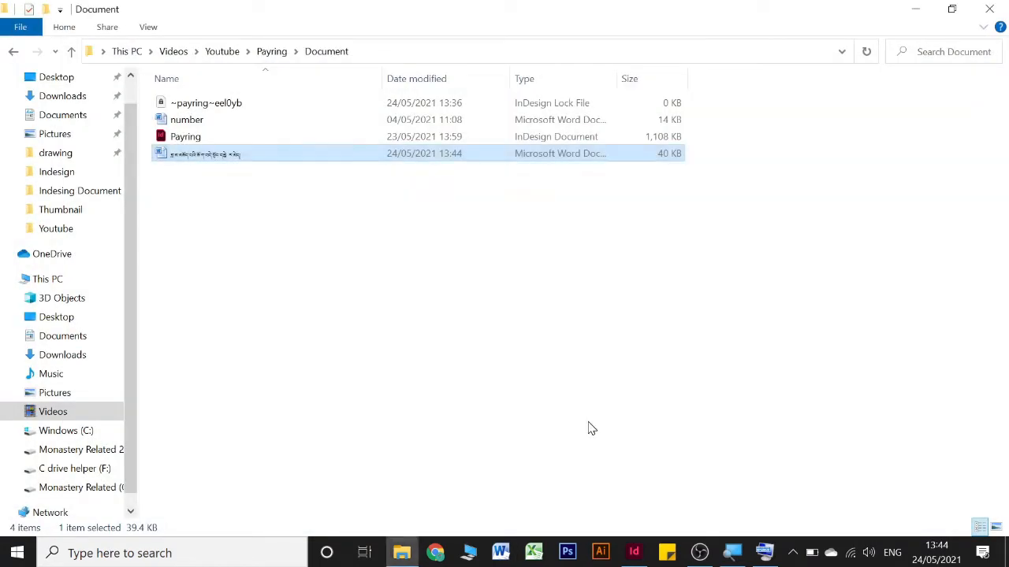
Return to InDesign and place the Tibetan main-text Word document into the large text frame on page 2
click(634, 550)
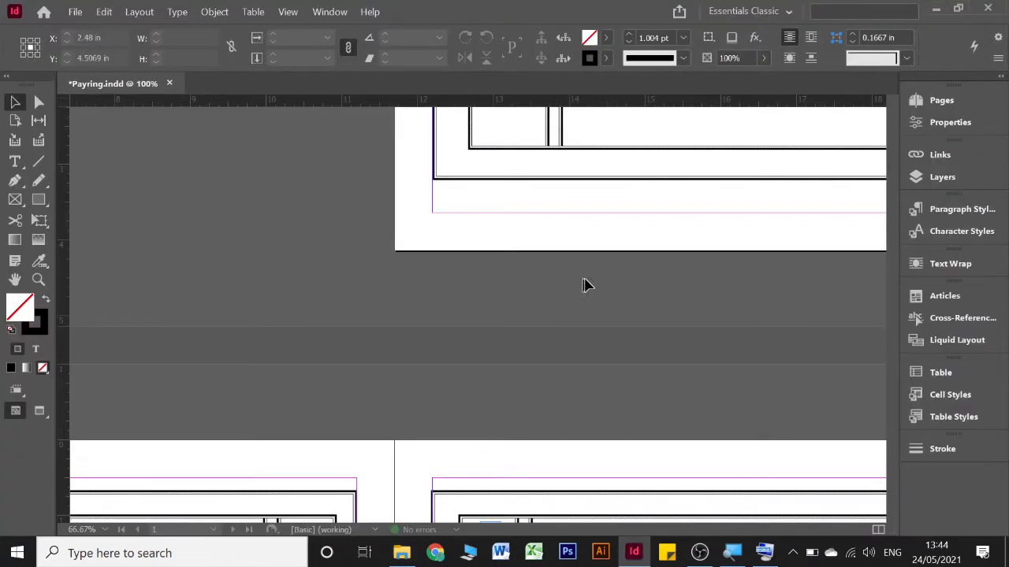
scroll(598, 290, down, 5)
scroll(597, 290, left, 8)
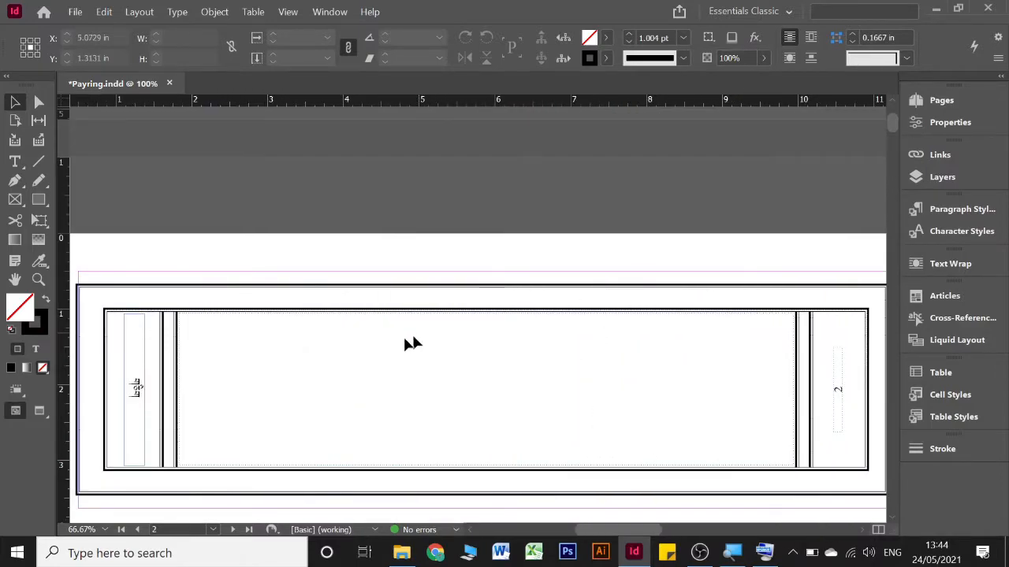
click(76, 11)
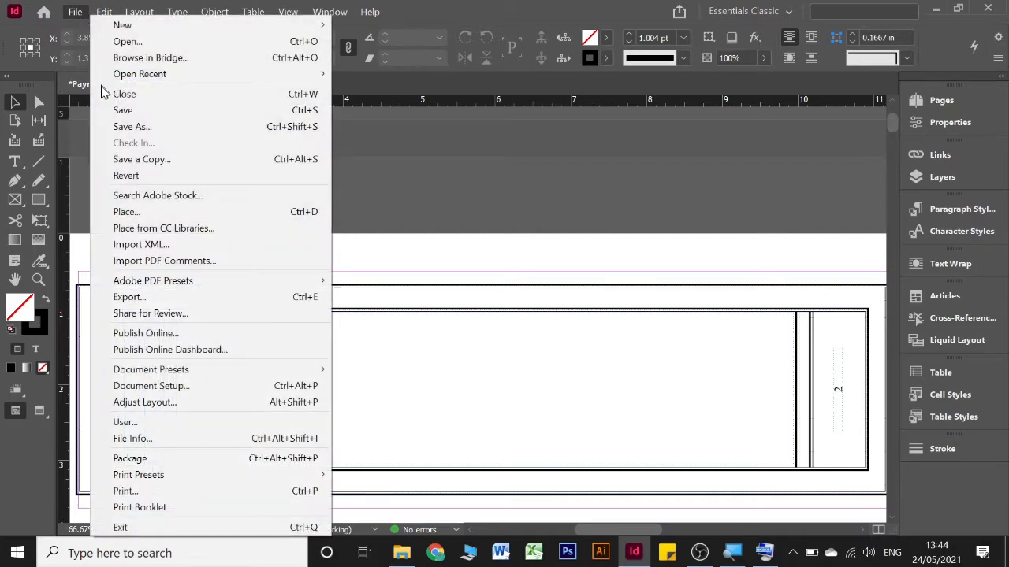
click(123, 212)
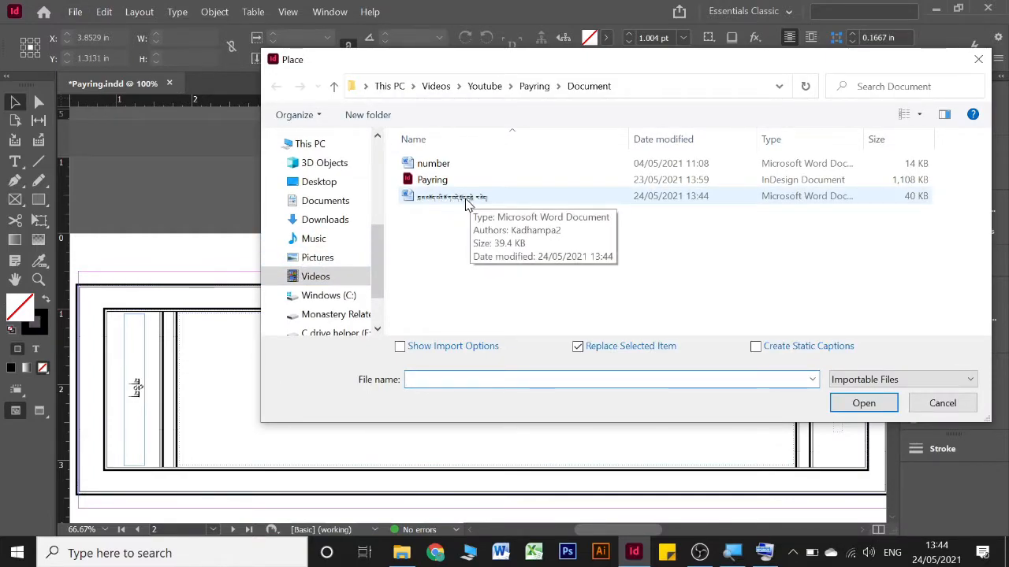
click(471, 199)
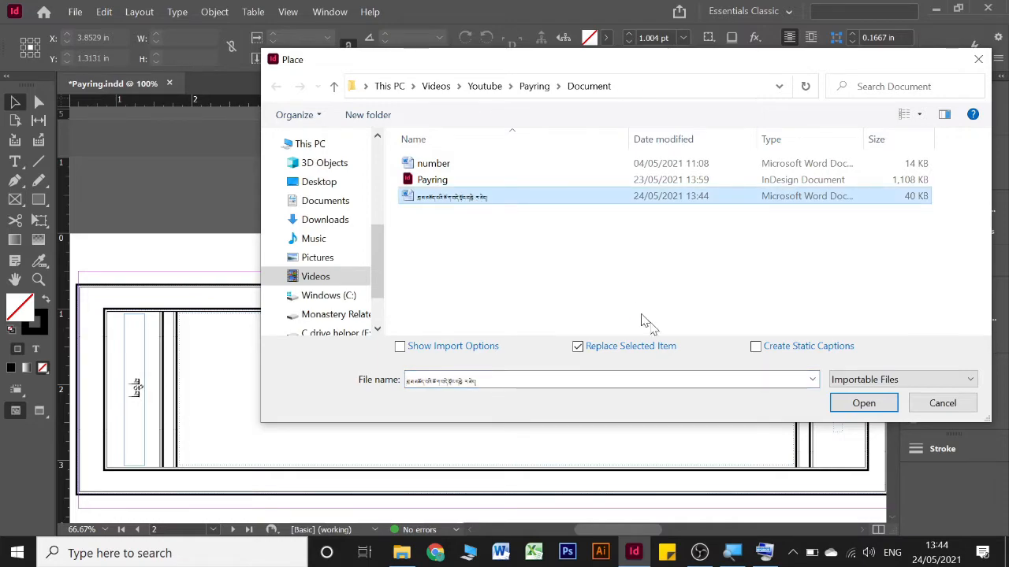
click(862, 404)
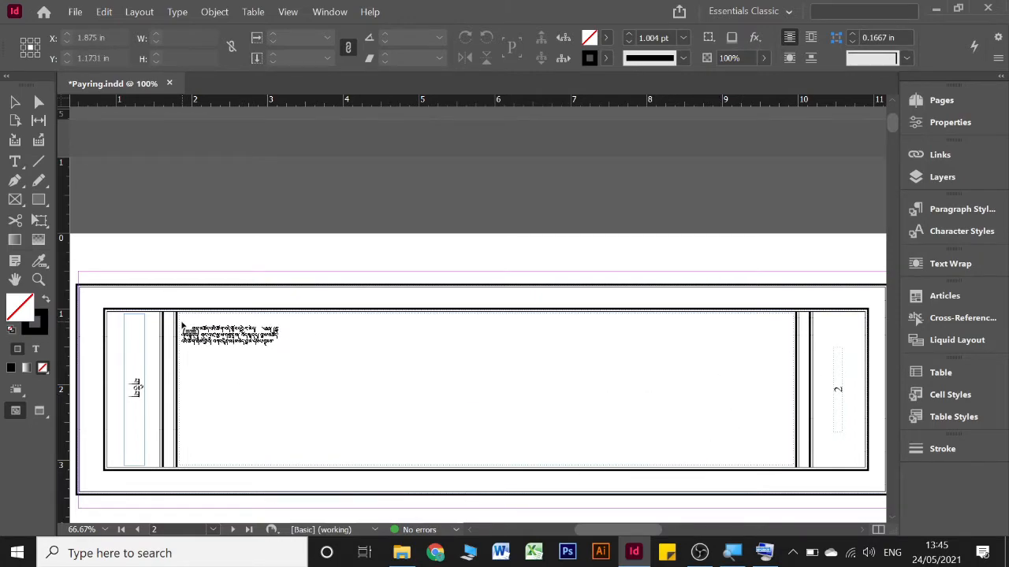
click(183, 327)
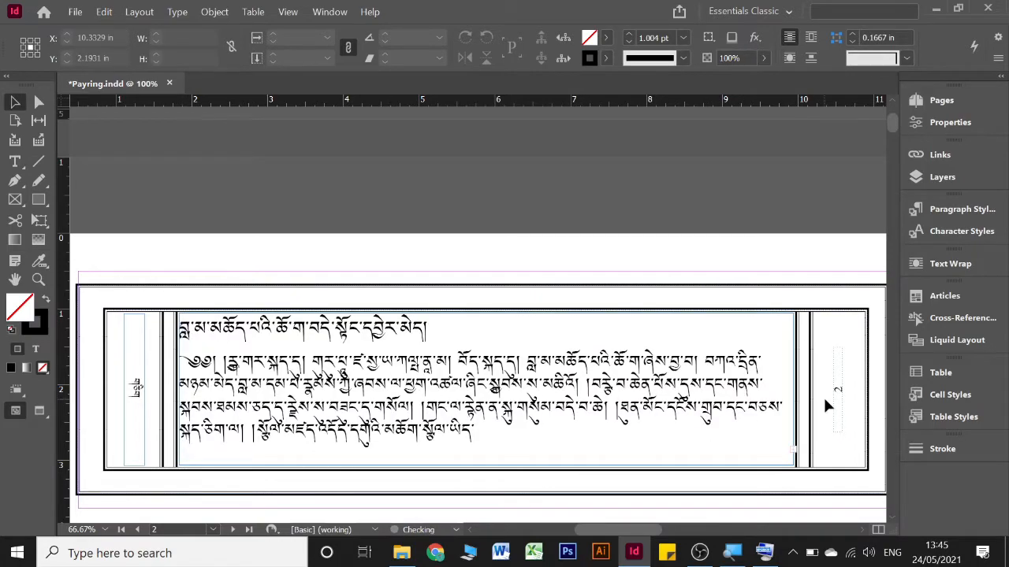
Load the overset text from page 2's main frame and flow it into page 3's main frame
click(794, 455)
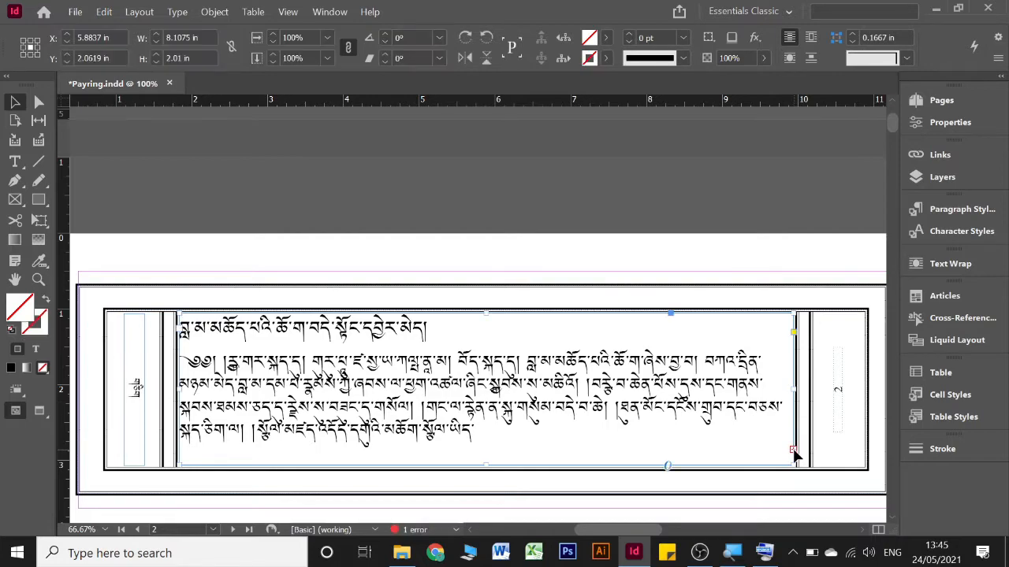
scroll(766, 431, right, 5)
scroll(766, 430, right, 1)
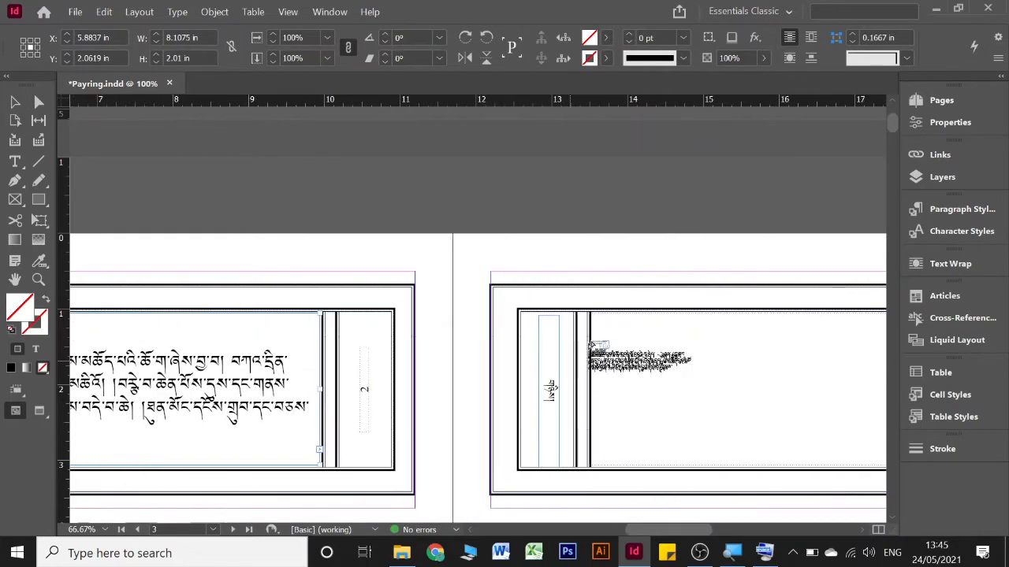
click(595, 322)
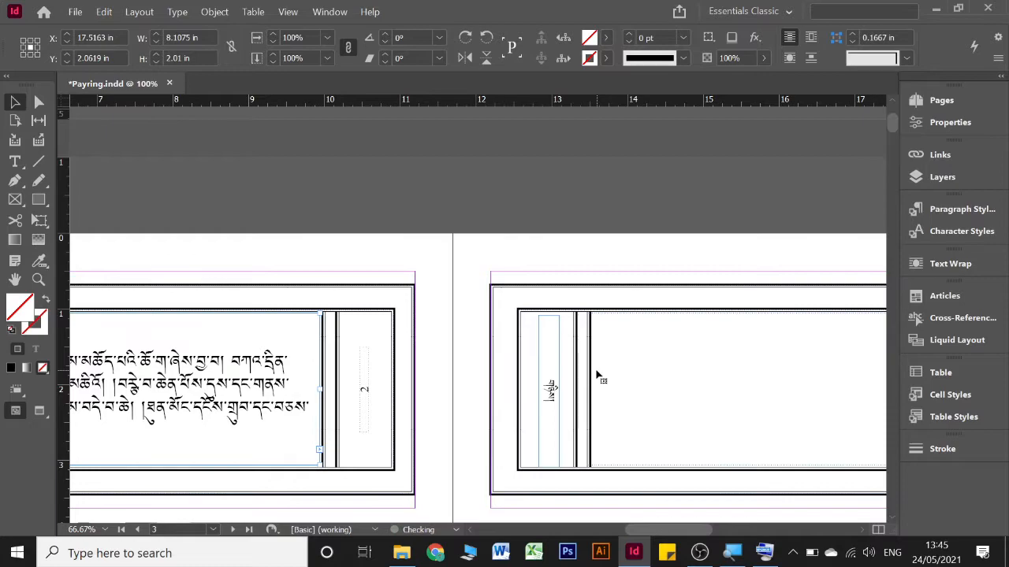
Load the overset text from page 3's main frame and autoflow it through the main frames from page 4 onward
scroll(598, 376, right, 10)
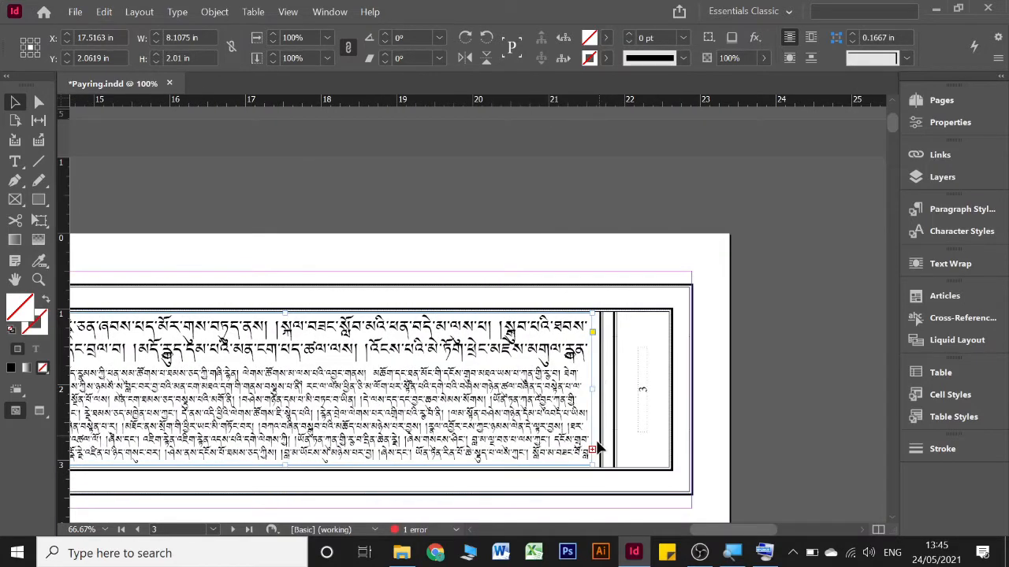
click(592, 452)
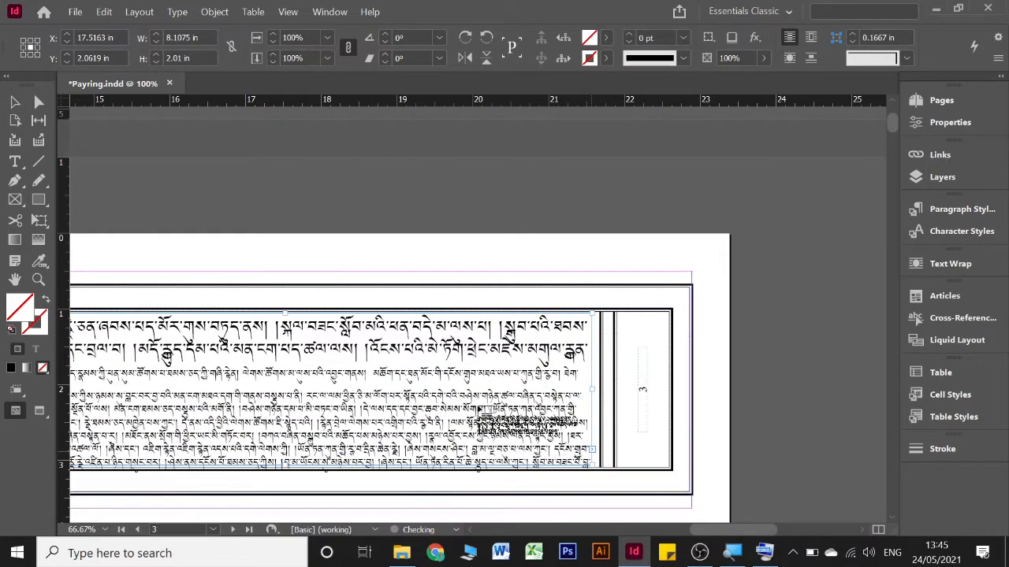
scroll(477, 407, down, 9)
scroll(478, 409, left, 2)
scroll(478, 409, left, 15)
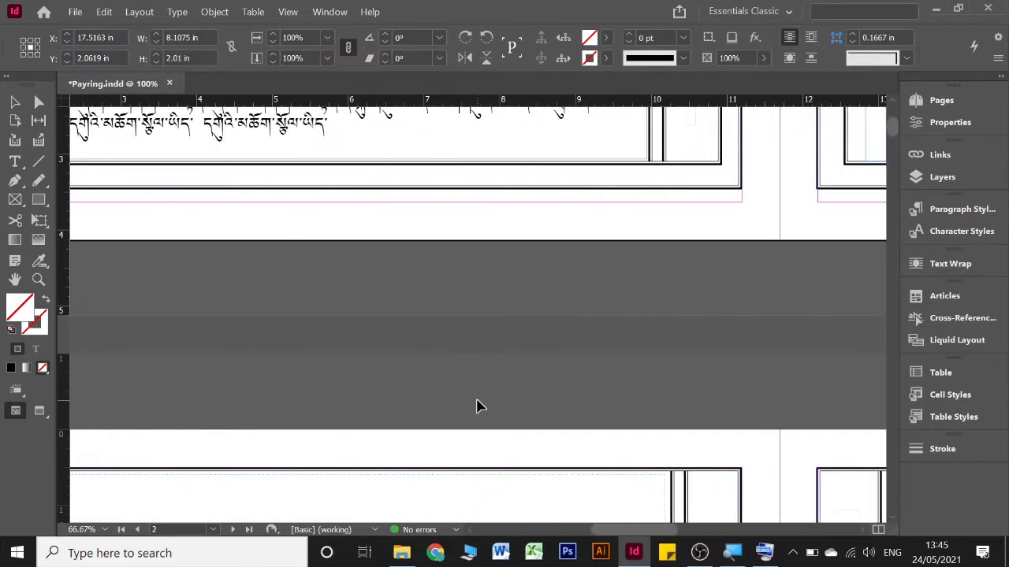
scroll(479, 408, down, 3)
scroll(394, 402, left, 2)
scroll(307, 354, down, 2)
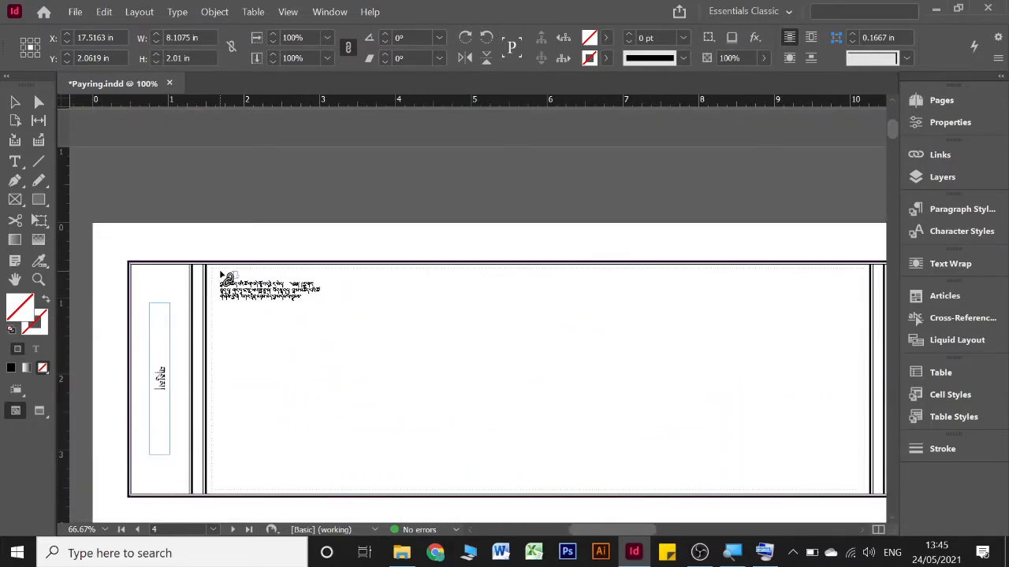
click(226, 276)
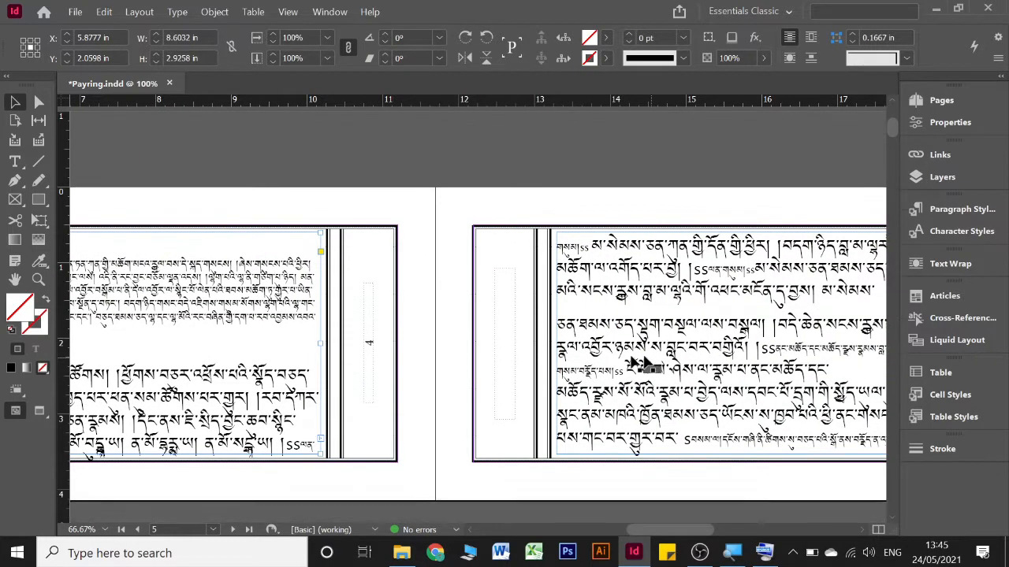
Select the entire main-text story from page 2 and apply the Adobe World-Ready Single-line Composer to it
scroll(354, 383, down, 10)
scroll(367, 382, up, 20)
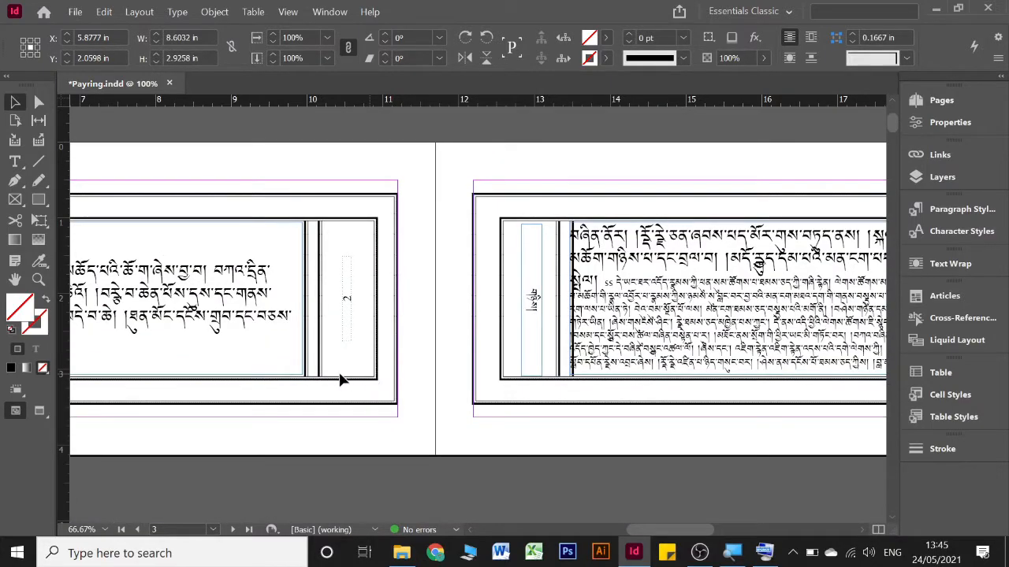
scroll(341, 380, up, 5)
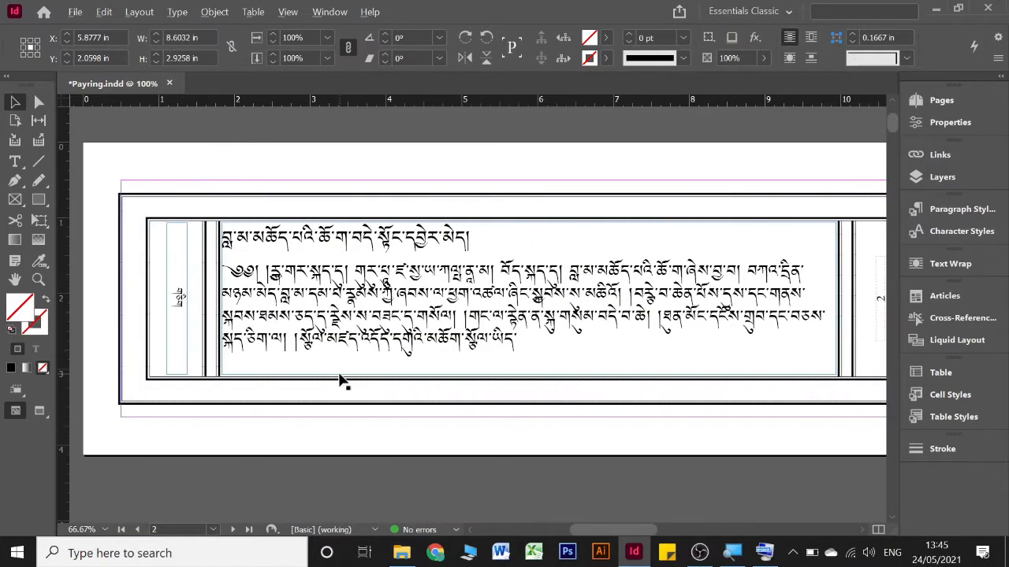
scroll(339, 381, up, 2)
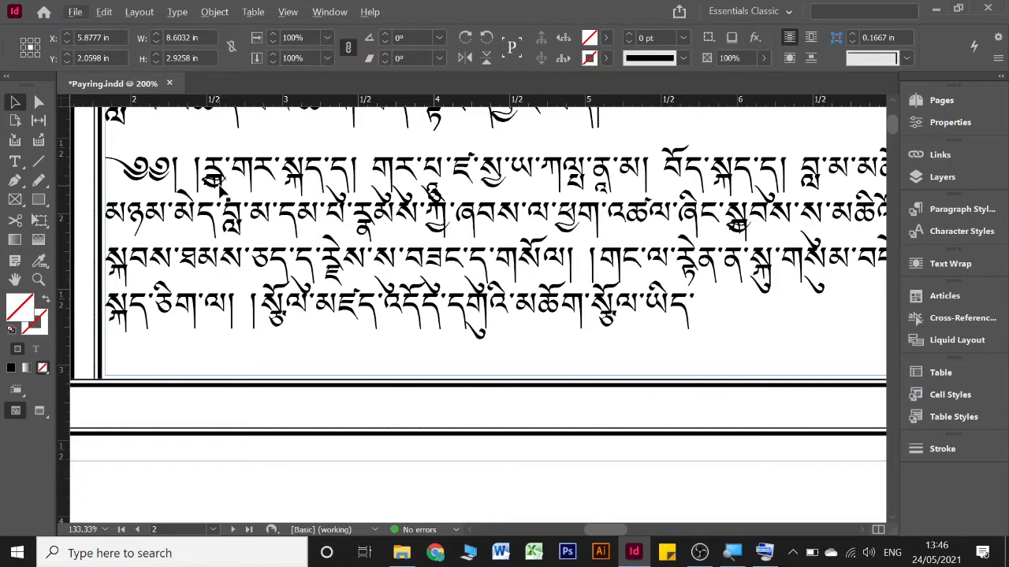
key(alt+t)
click(349, 189)
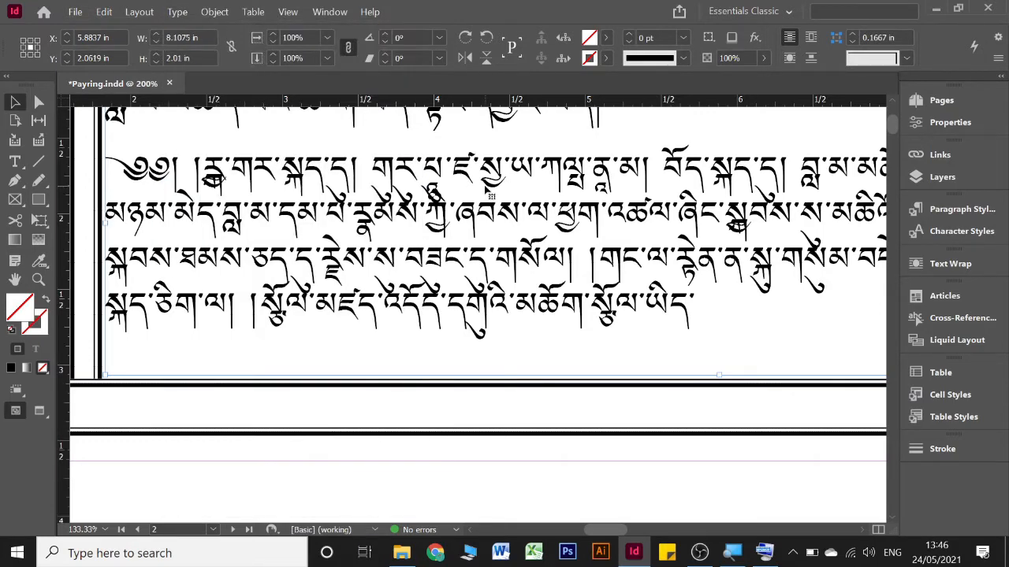
key(t)
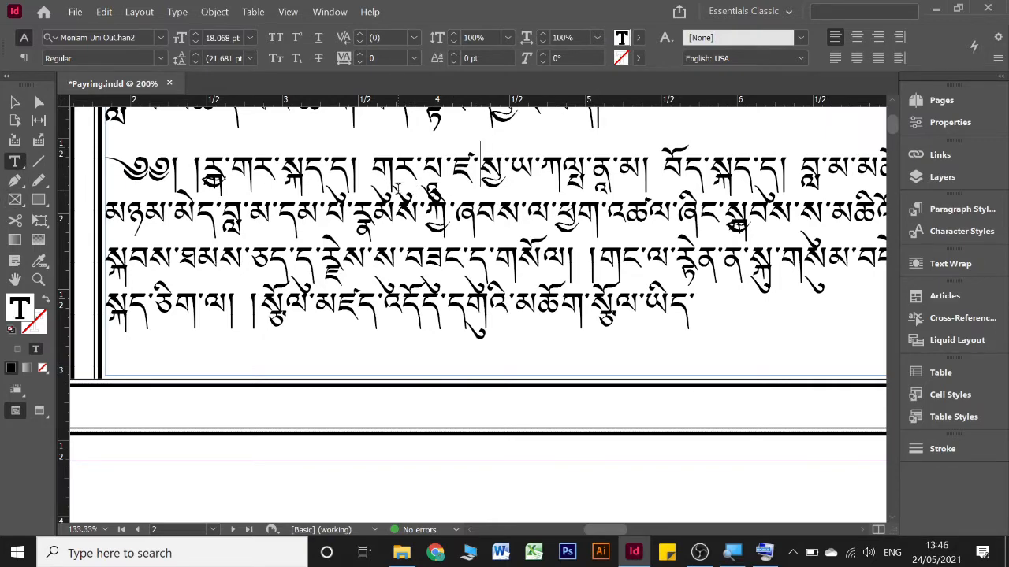
key(ctrl+a)
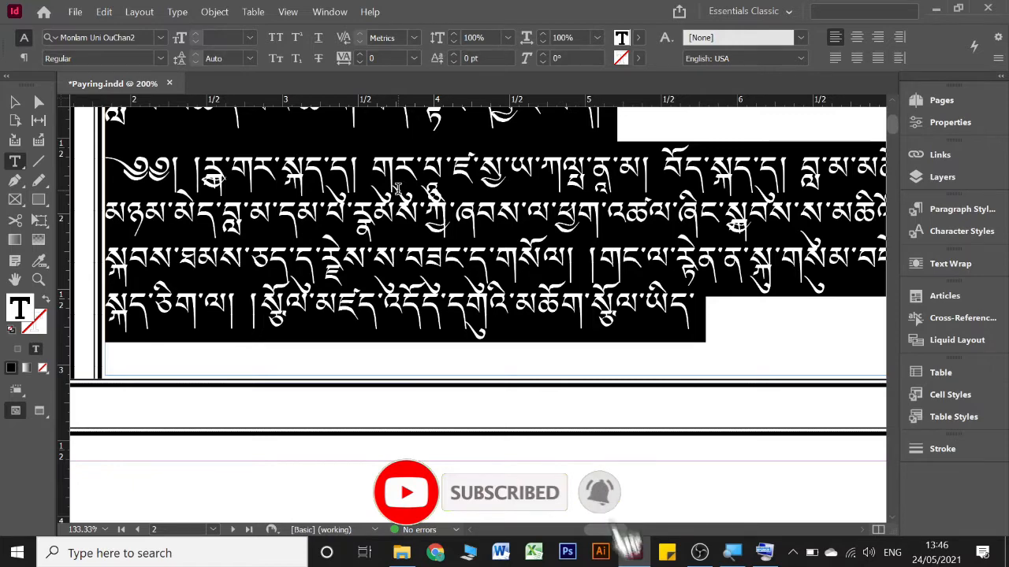
click(998, 61)
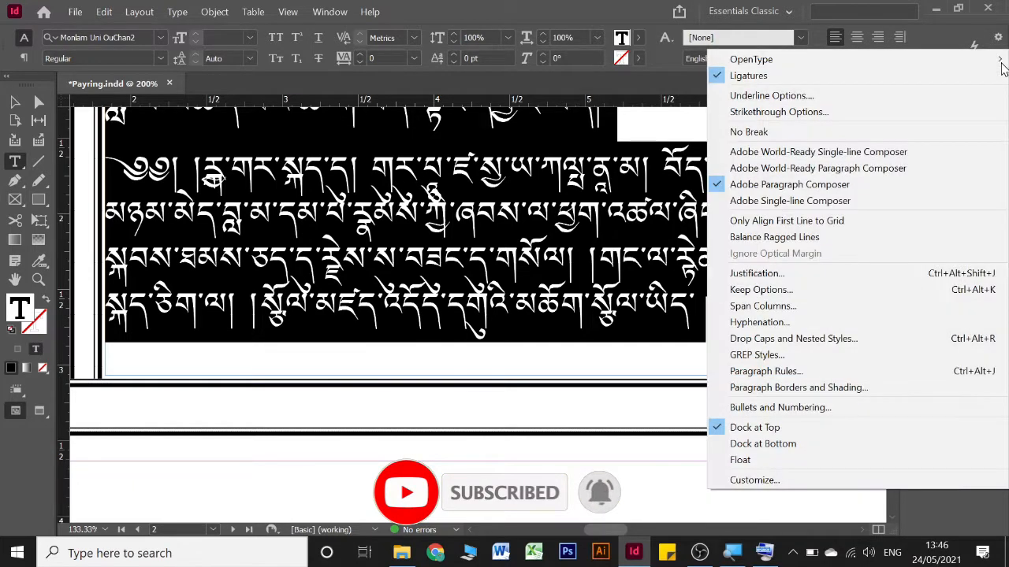
click(897, 155)
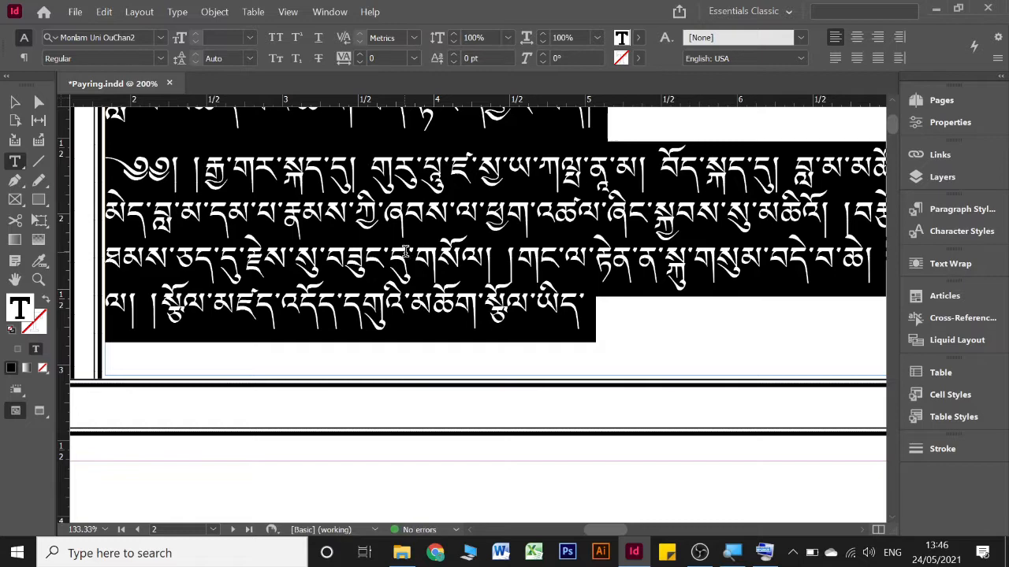
Cut the title line from the start of page 2's main text and delete the empty paragraph it leaves
scroll(406, 251, up, 2)
scroll(405, 252, down, 1)
click(621, 361)
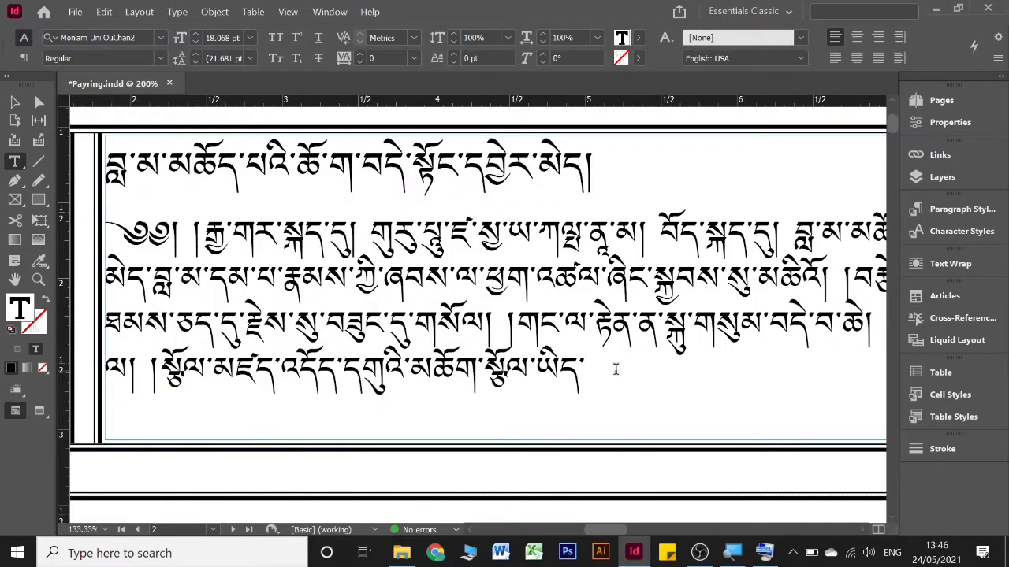
scroll(677, 204, down, 2)
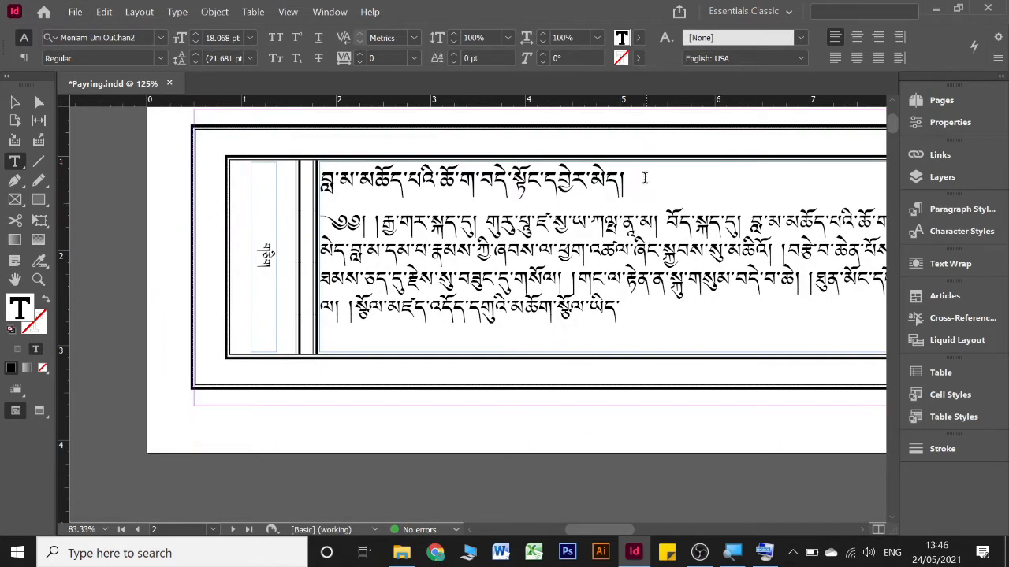
drag(644, 178, 322, 201)
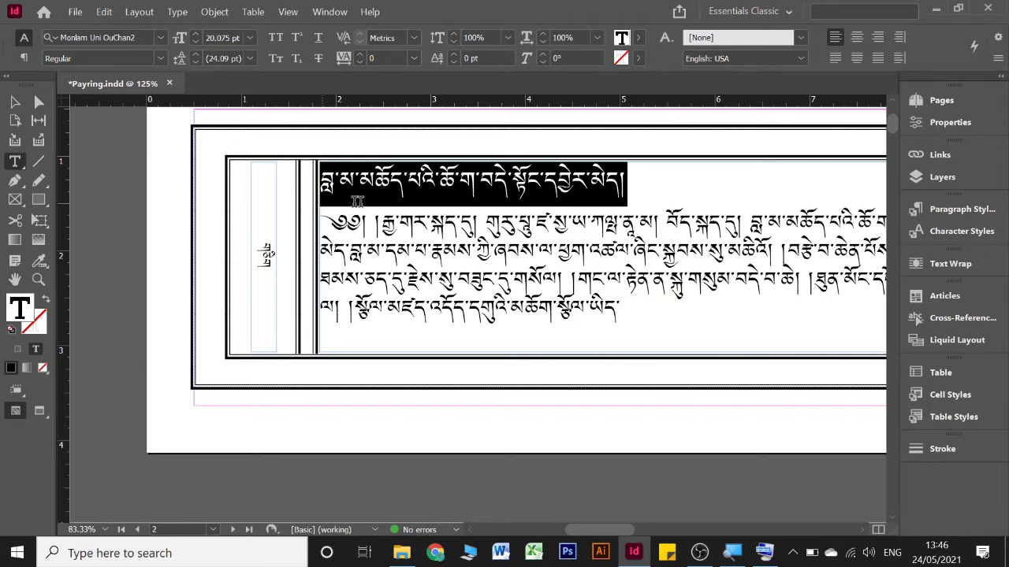
click(763, 553)
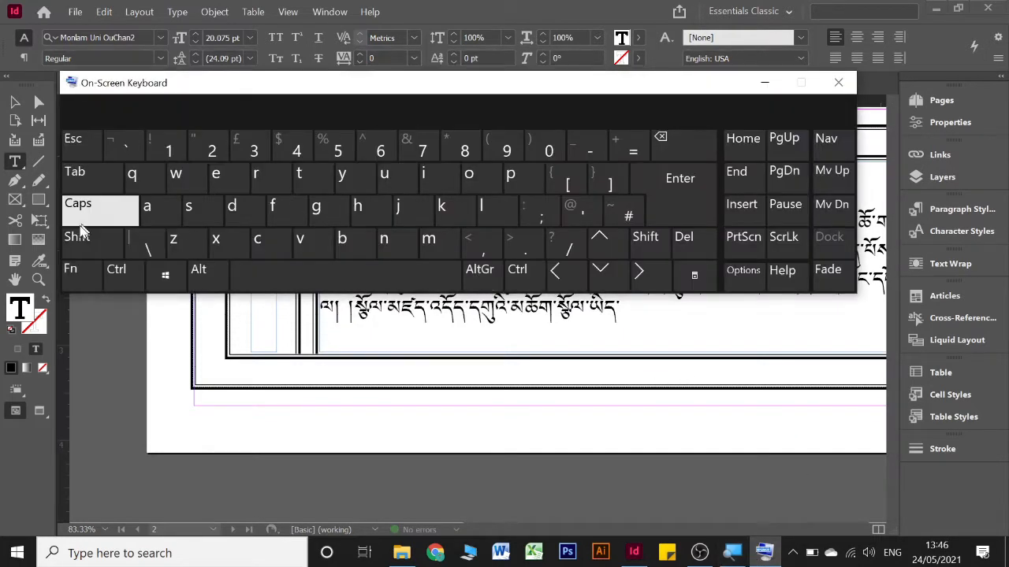
click(119, 270)
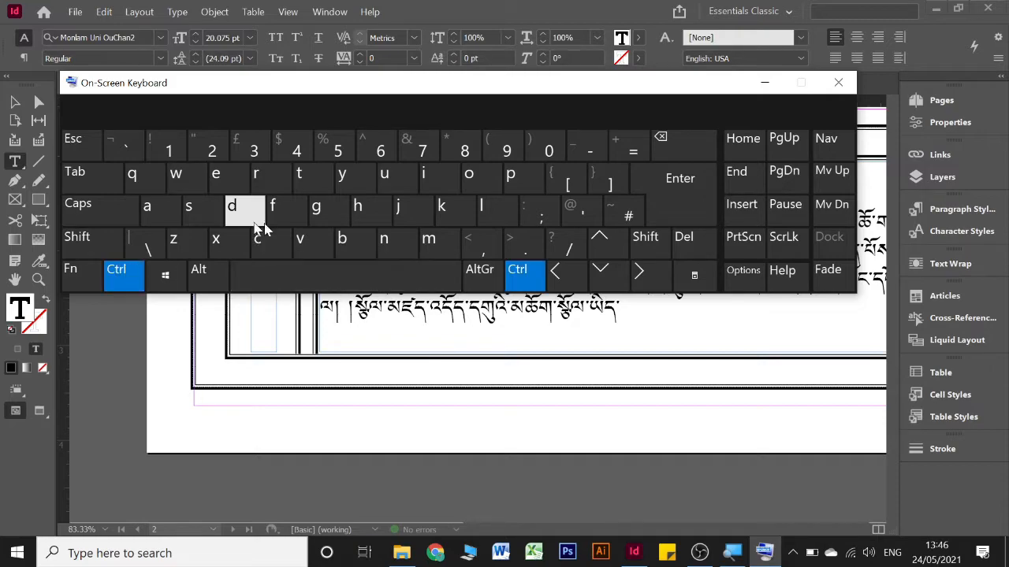
click(241, 240)
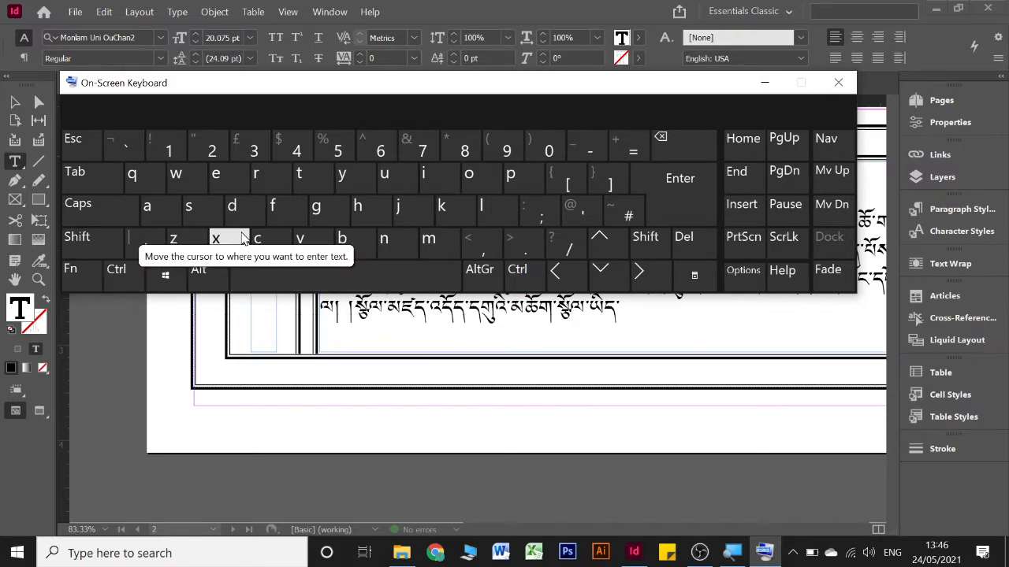
click(764, 82)
key(ctrl+x)
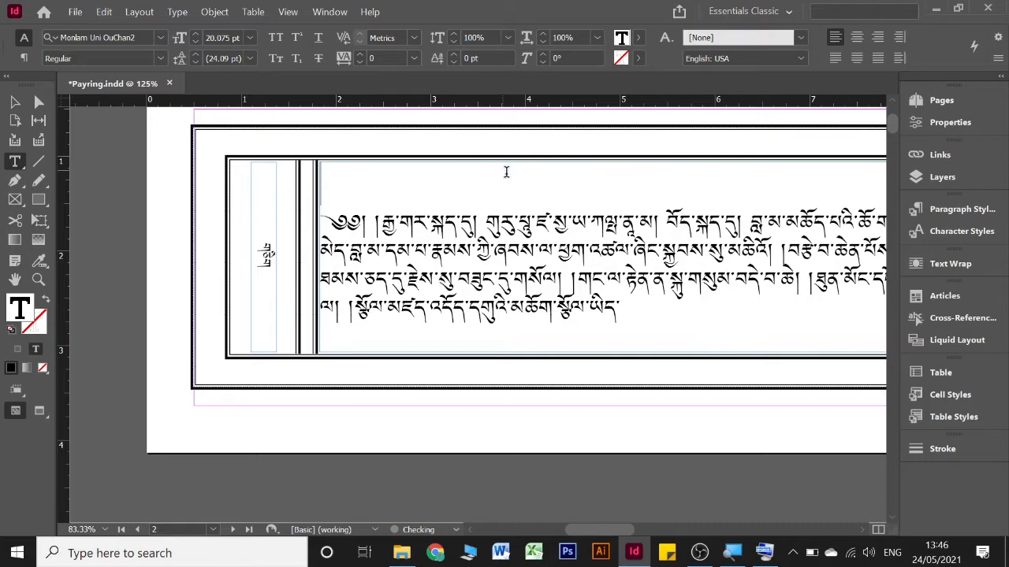
key(Delete)
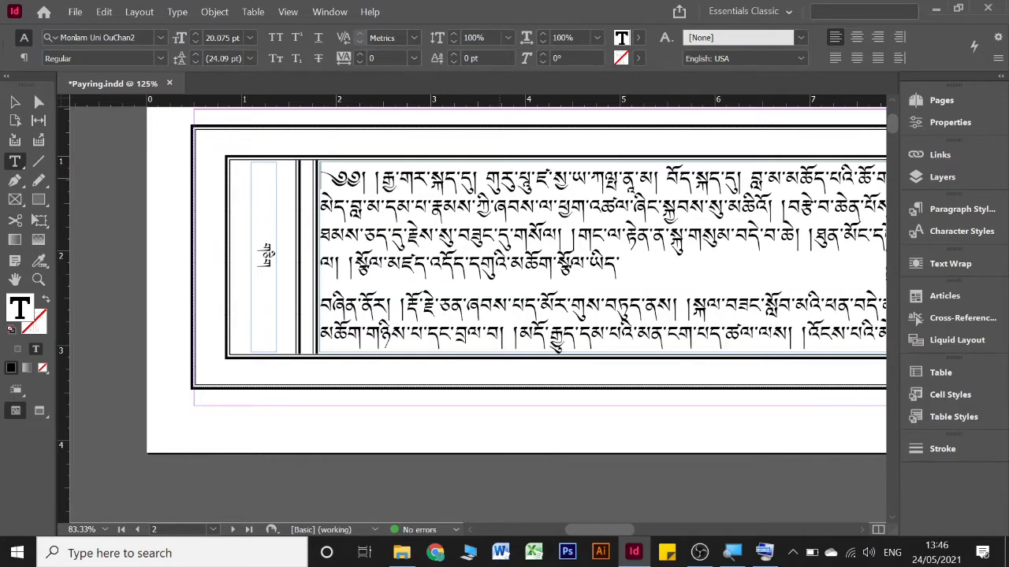
Paste the cut title into the central panel of page 1 and resize its frame to about 6.38 by 0.7 in
scroll(601, 214, up, 5)
scroll(604, 220, right, 6)
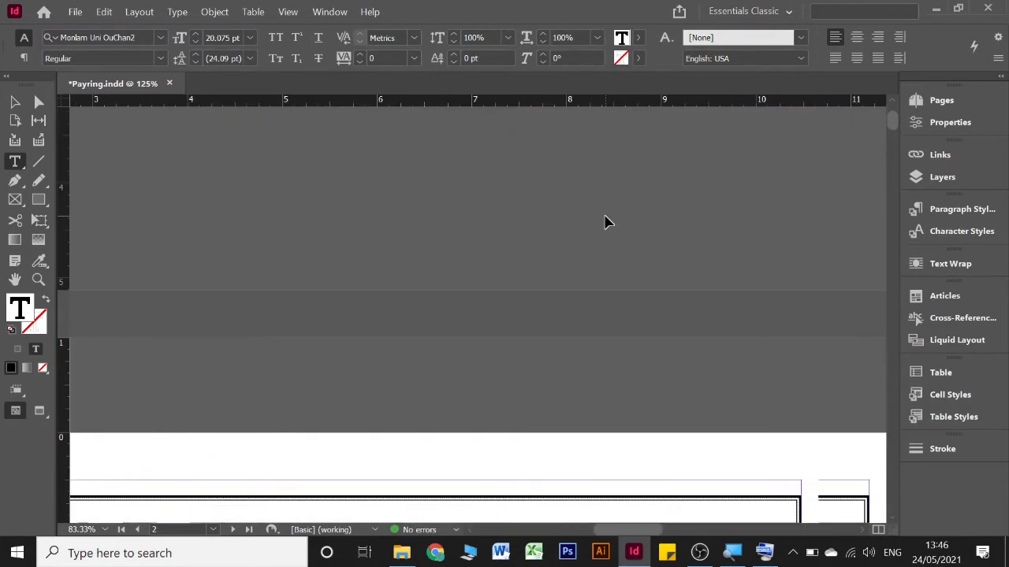
key(ctrl+minus)
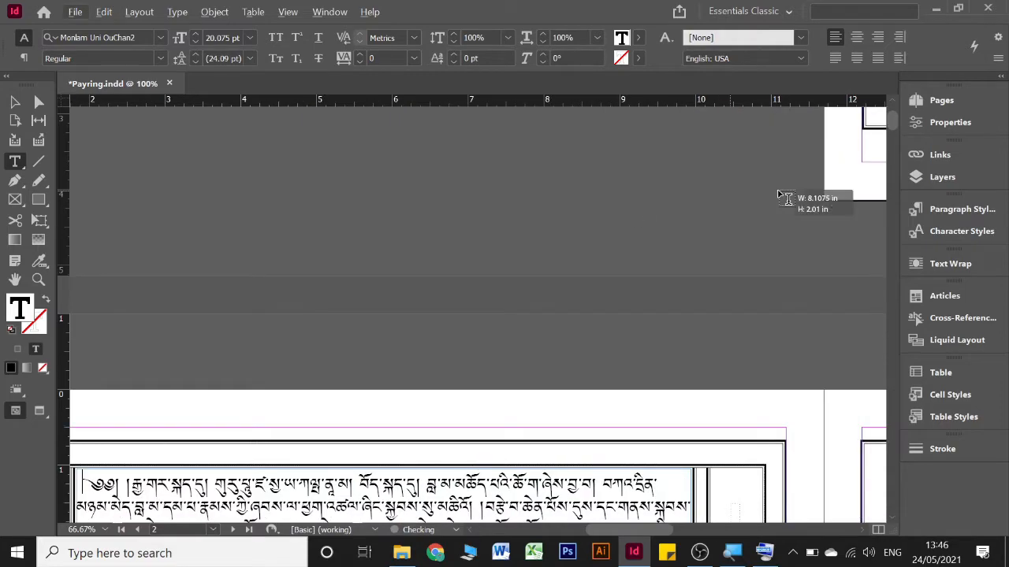
scroll(473, 297, down, 5)
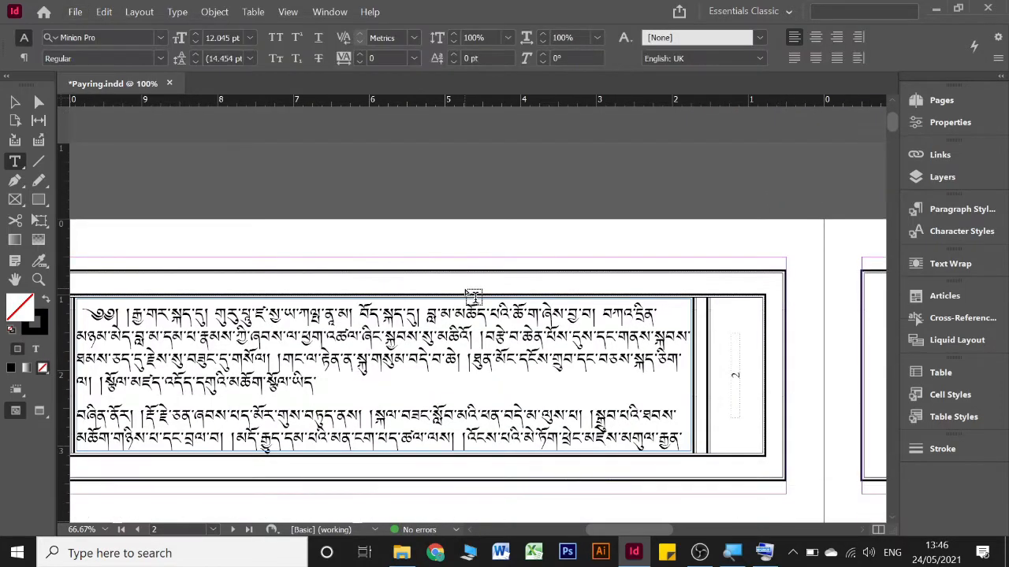
key(ctrl+z)
scroll(679, 268, up, 6)
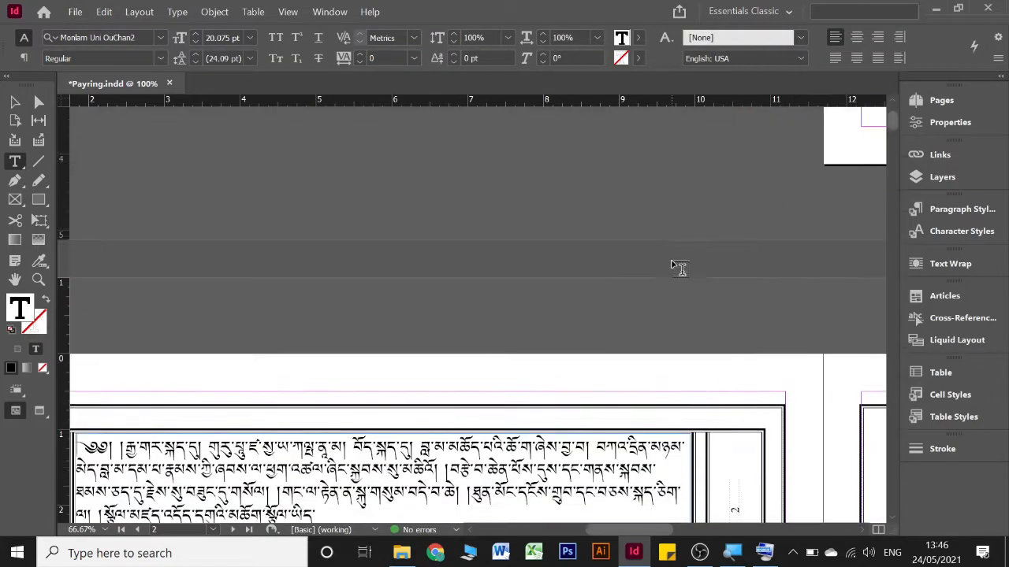
scroll(673, 261, right, 3)
scroll(672, 256, right, 6)
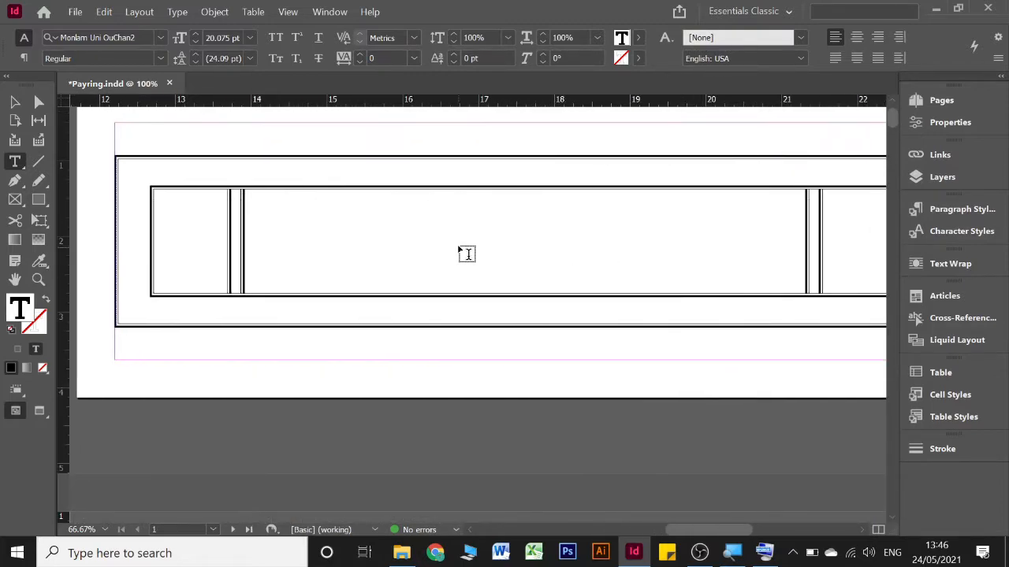
click(14, 101)
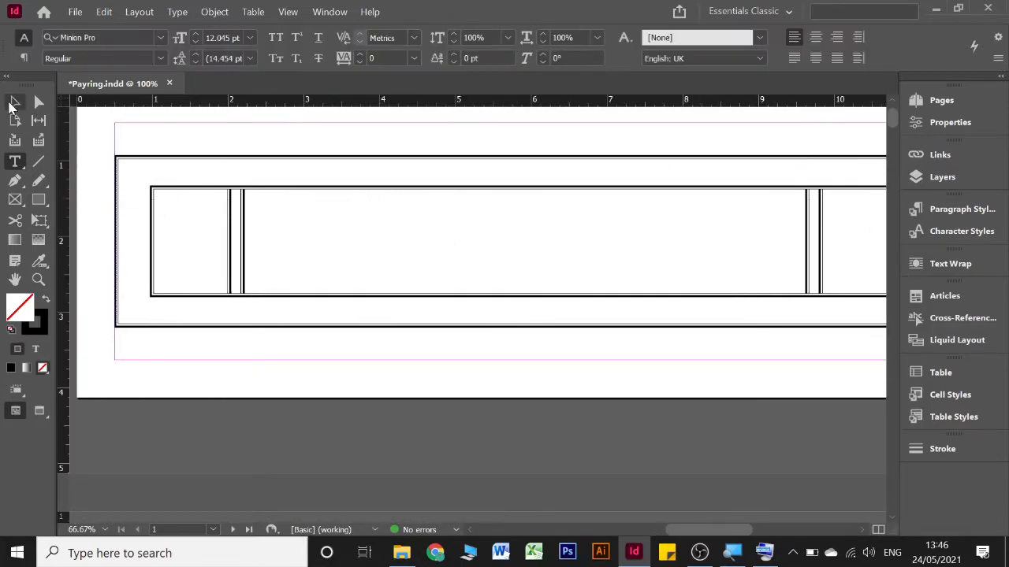
key(Escape)
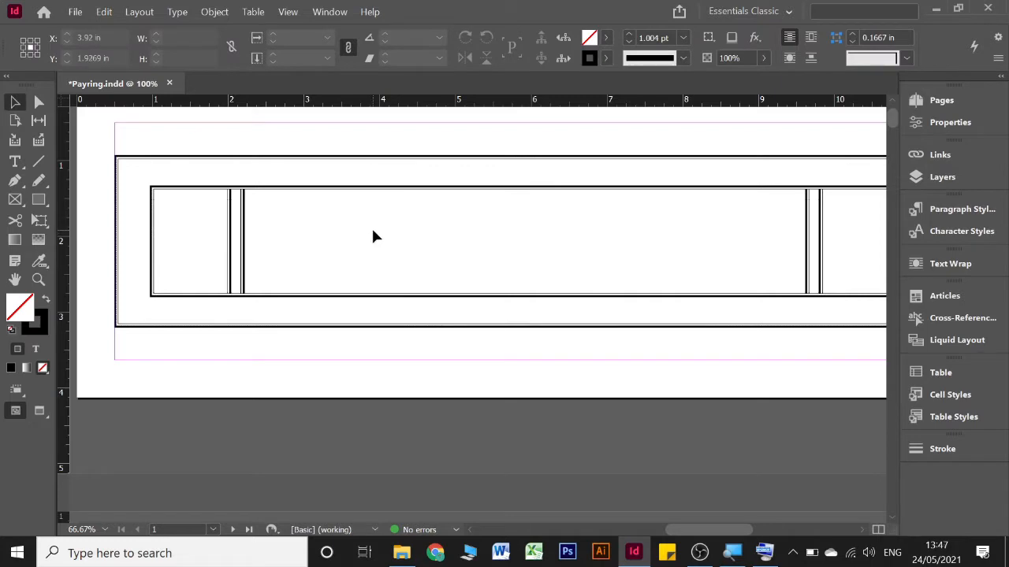
key(ctrl+v)
drag(460, 231, 356, 237)
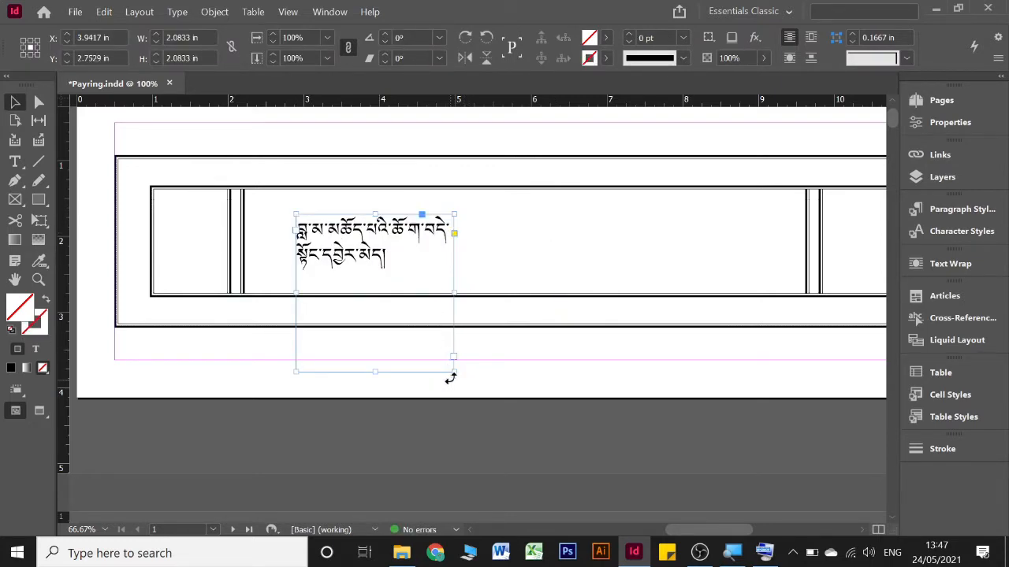
drag(455, 372, 779, 267)
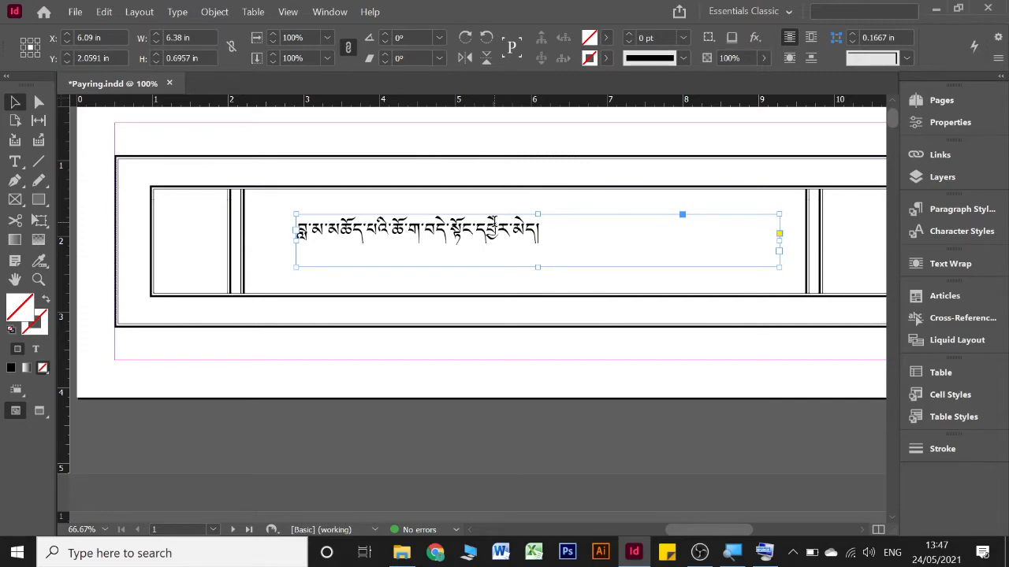
Justify the page 1 title with its last line centred and set its font size to 24 pt
double_click(298, 231)
key(ctrl+a)
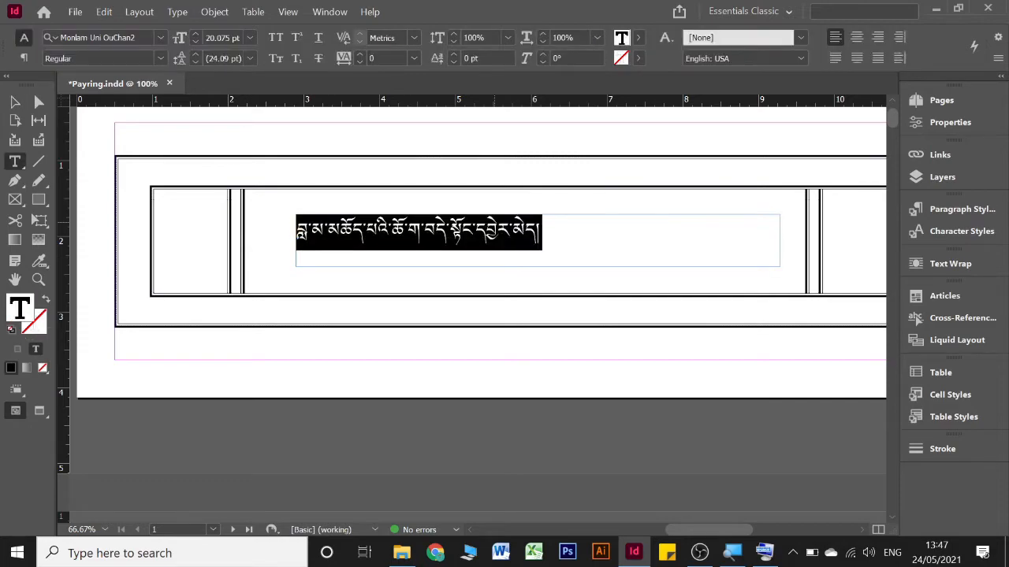
click(856, 57)
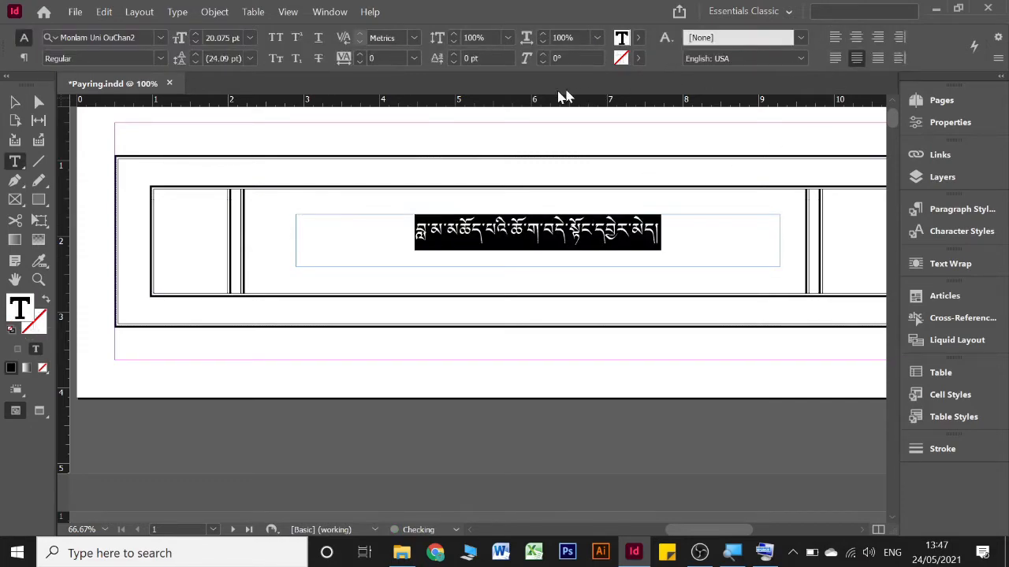
click(196, 35)
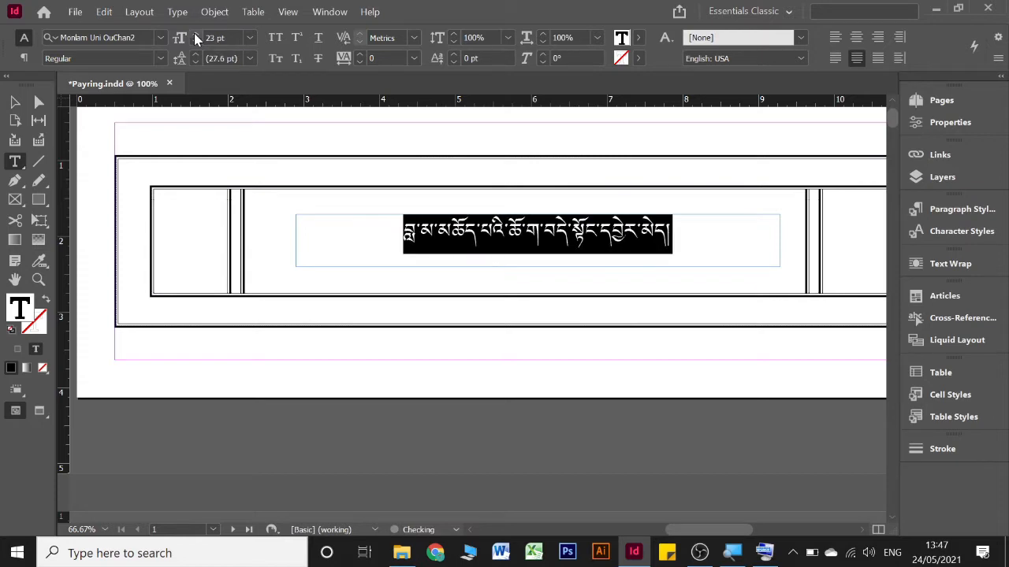
click(196, 35)
Insert the Tibetan opening marks ༄༅། ། in front of the title on page 1
click(383, 238)
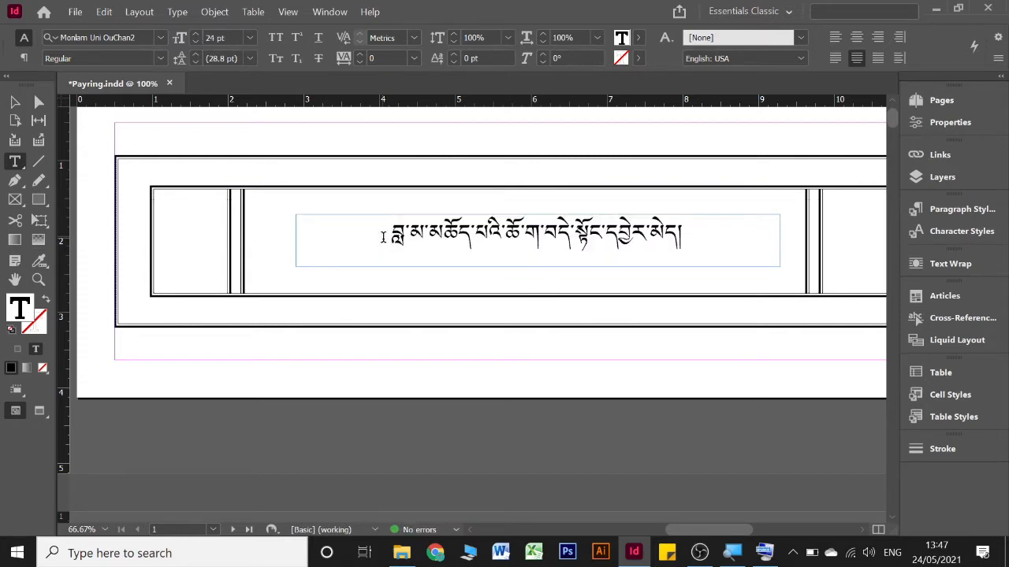
text(༄༅)
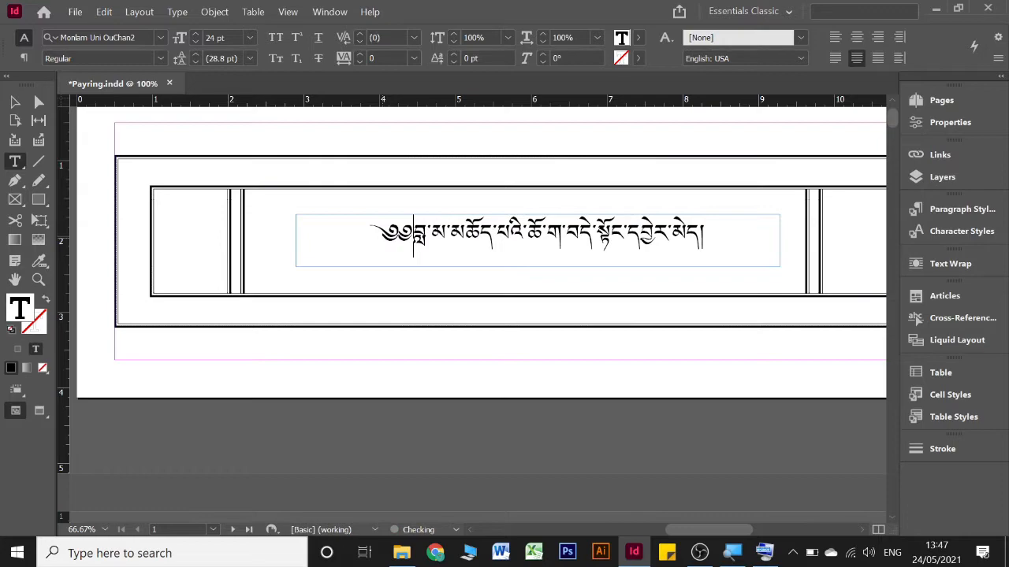
text(། །)
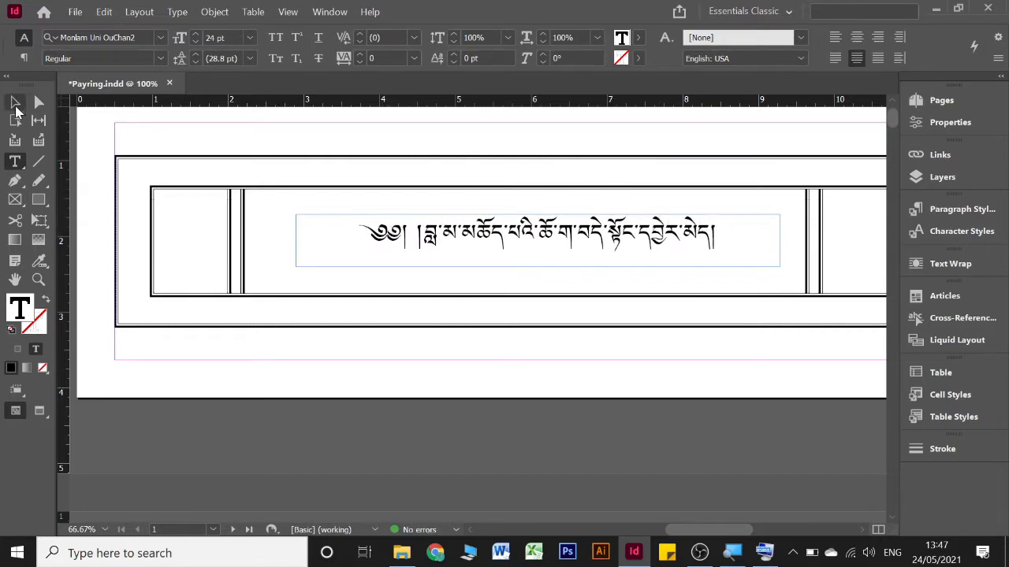
Fit the title frame's height to its text and centre the frame horizontally and vertically on page 1
key(Escape)
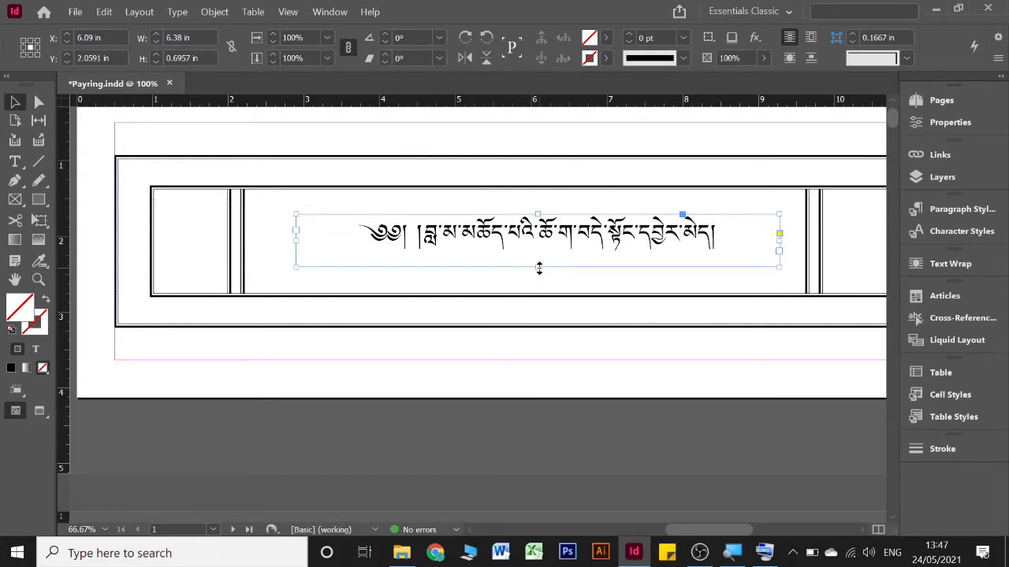
double_click(539, 267)
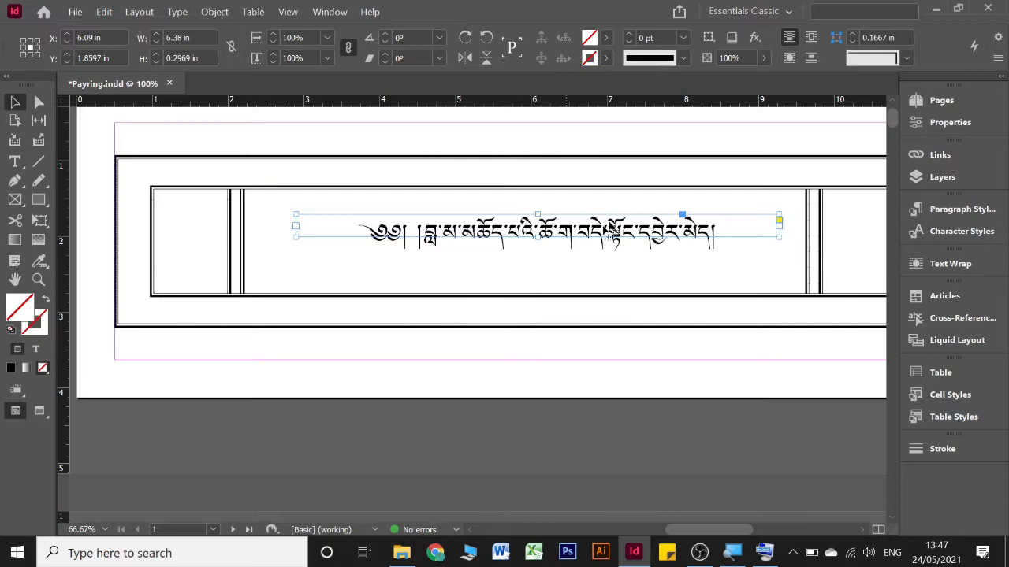
drag(656, 236, 635, 247)
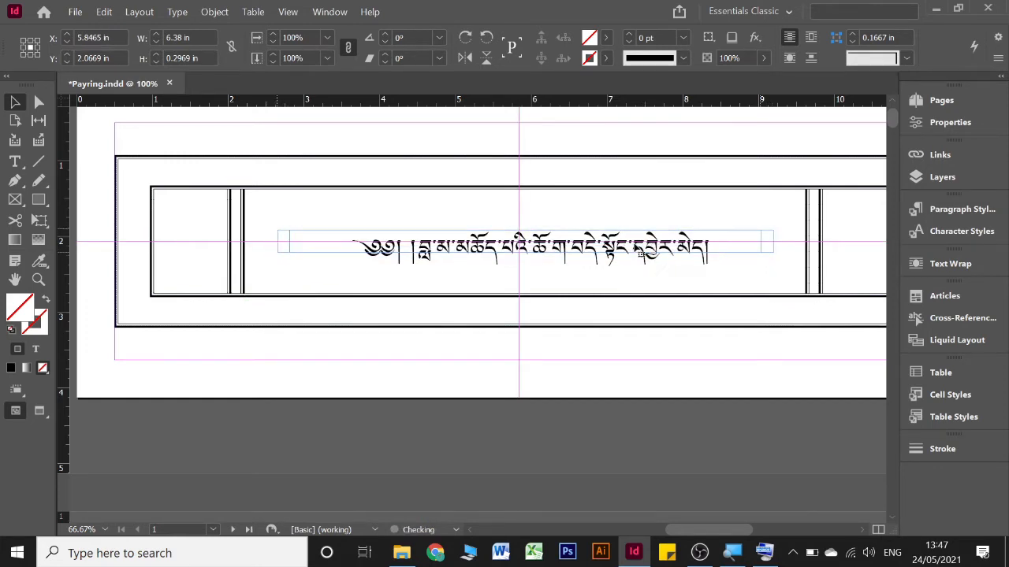
Remove the paragraph breaks in page 2's main text, starting after ཡིད་, so the passages run on continuously
scroll(516, 272, down, 2)
scroll(516, 272, down, 12)
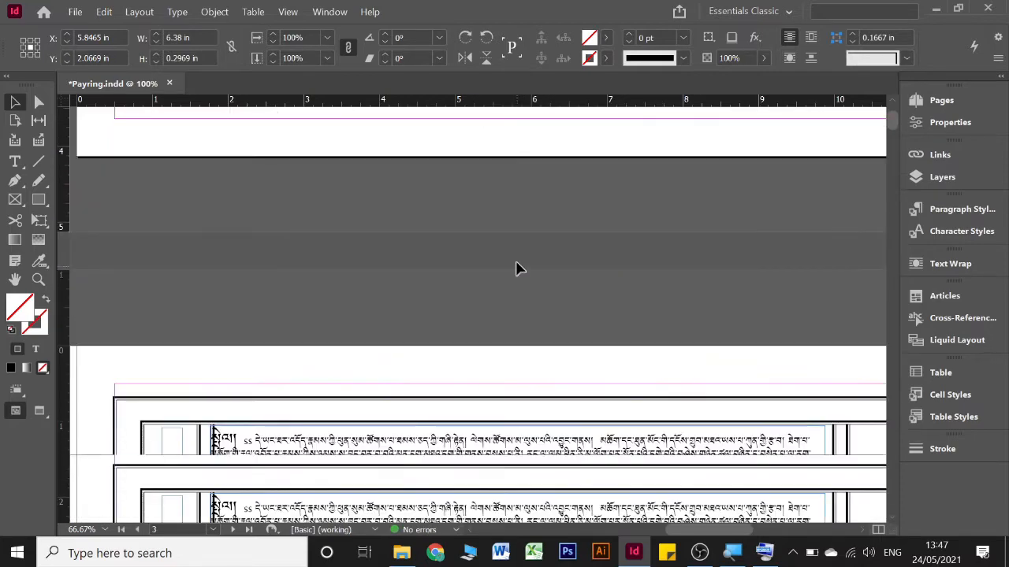
scroll(516, 272, left, 8)
scroll(517, 272, left, 8)
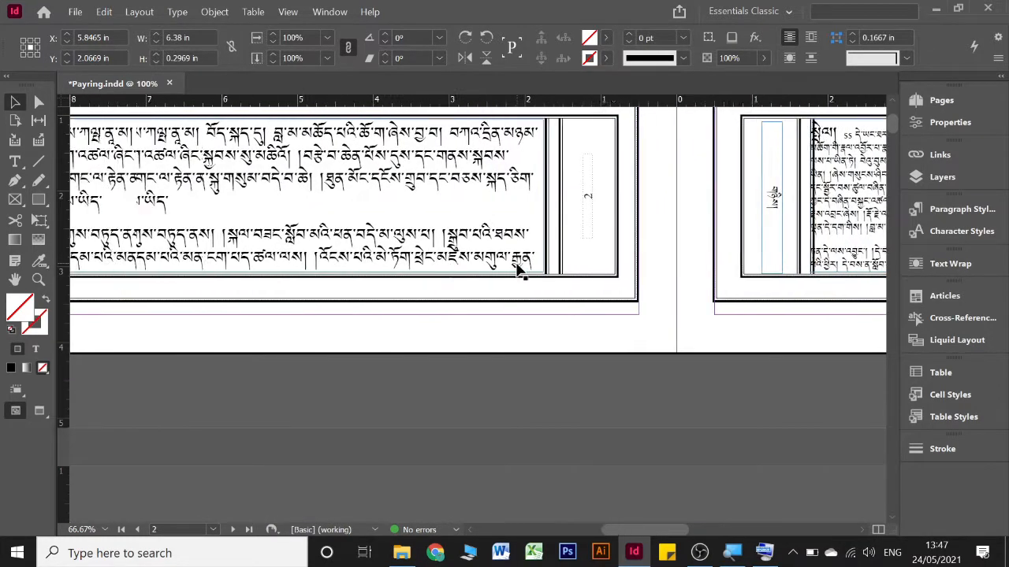
scroll(542, 260, up, 1)
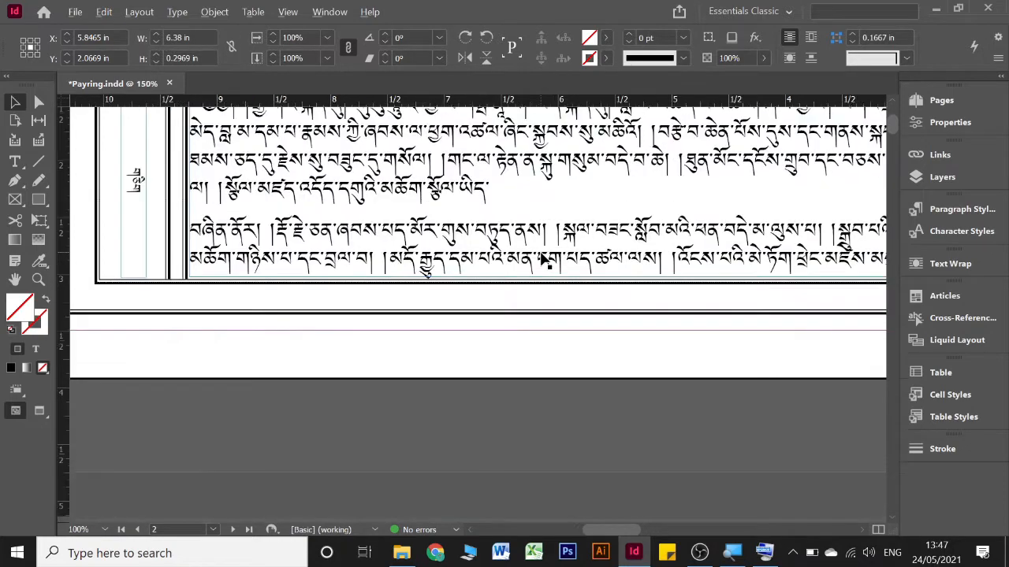
scroll(542, 260, up, 2)
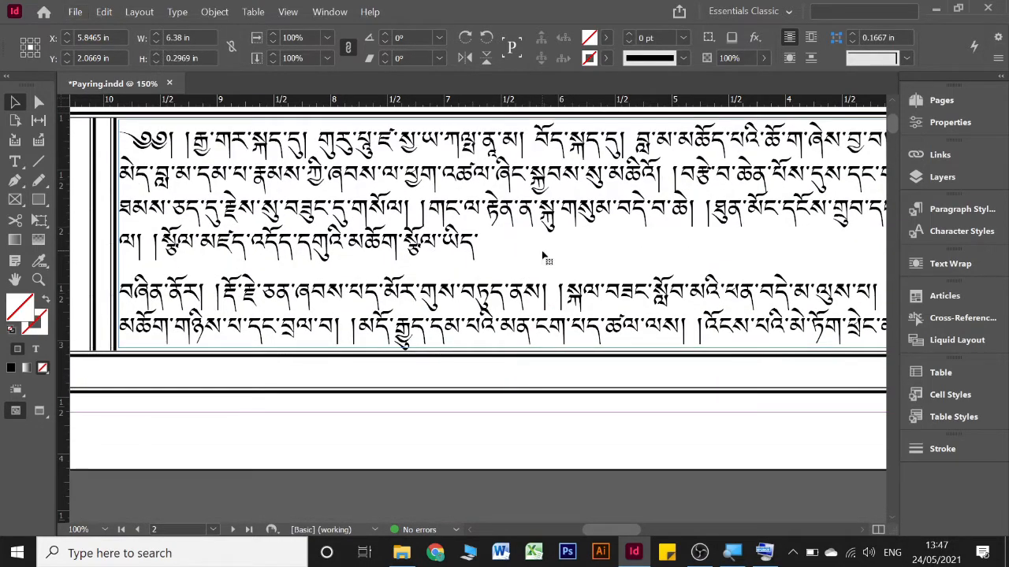
double_click(540, 251)
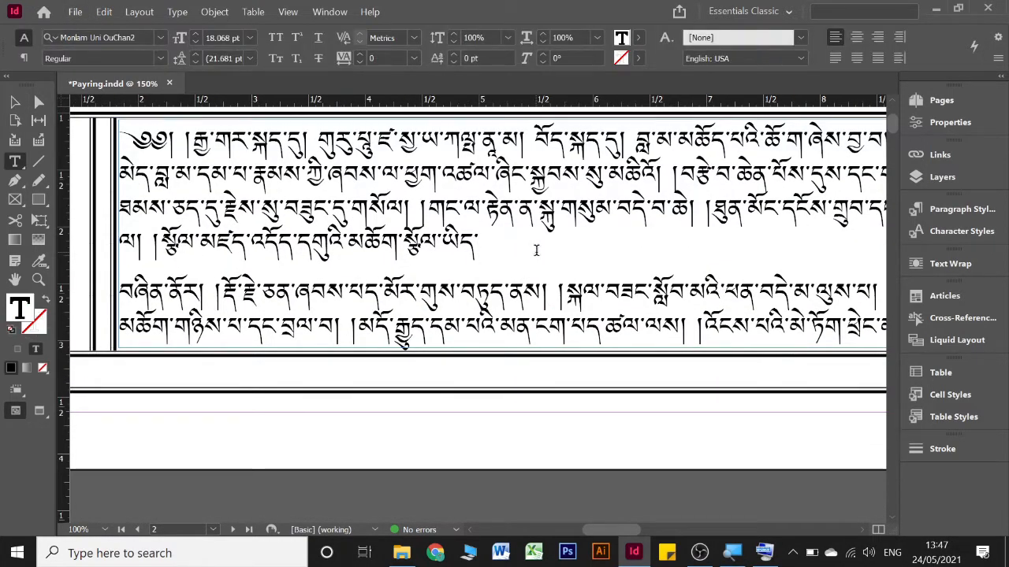
key(Delete)
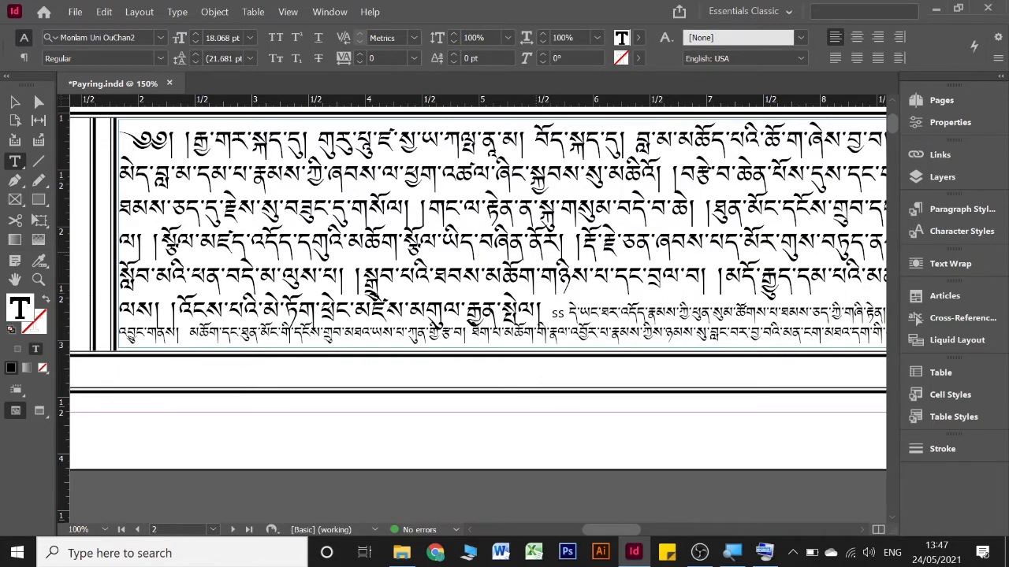
Select the entire main-text story and set its leading to 30 pt
key(ctrl+a)
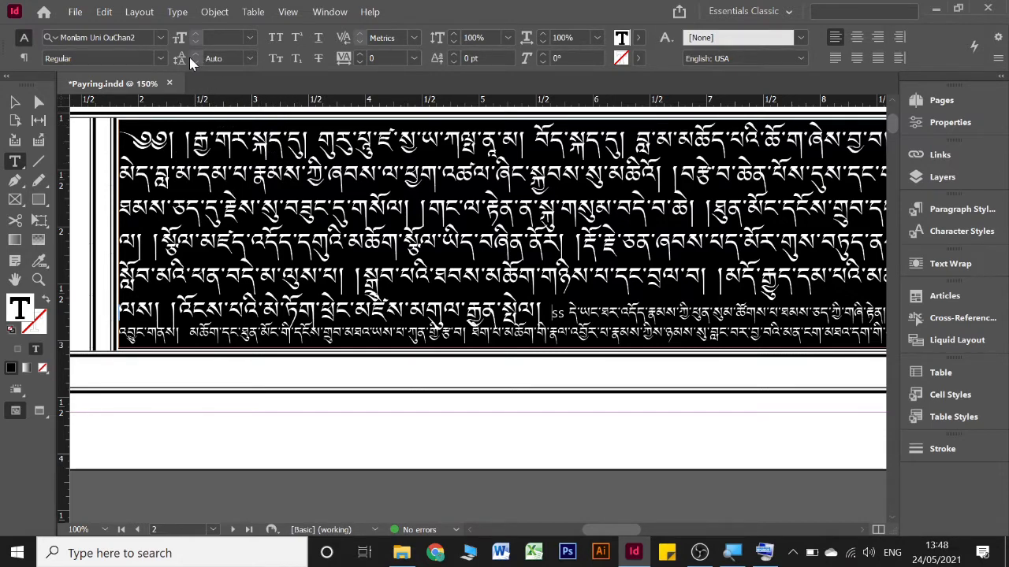
click(250, 56)
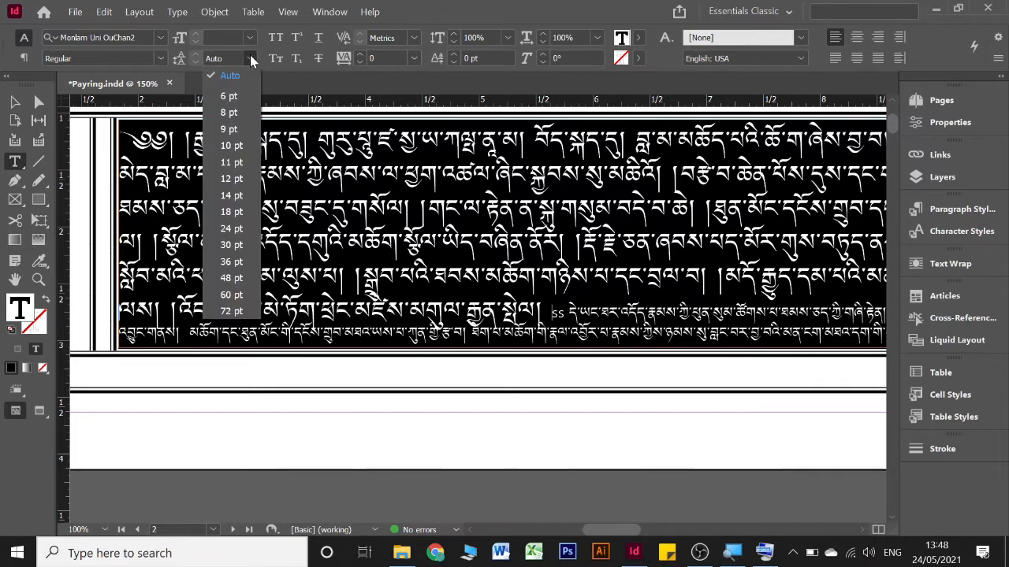
click(235, 245)
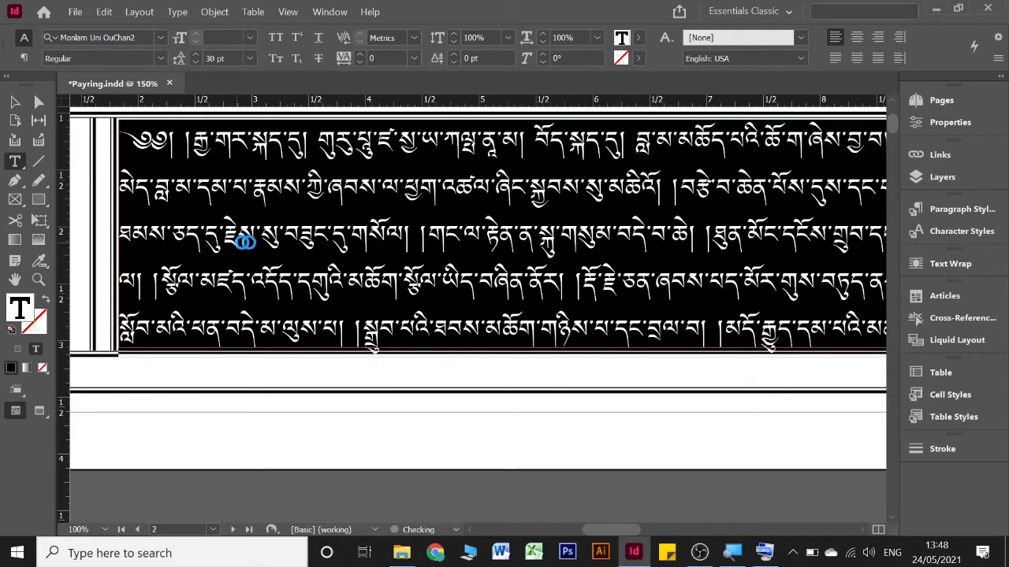
Select the entire main-text story and set its baseline shift to 3 pt
click(364, 252)
scroll(422, 321, down, 1)
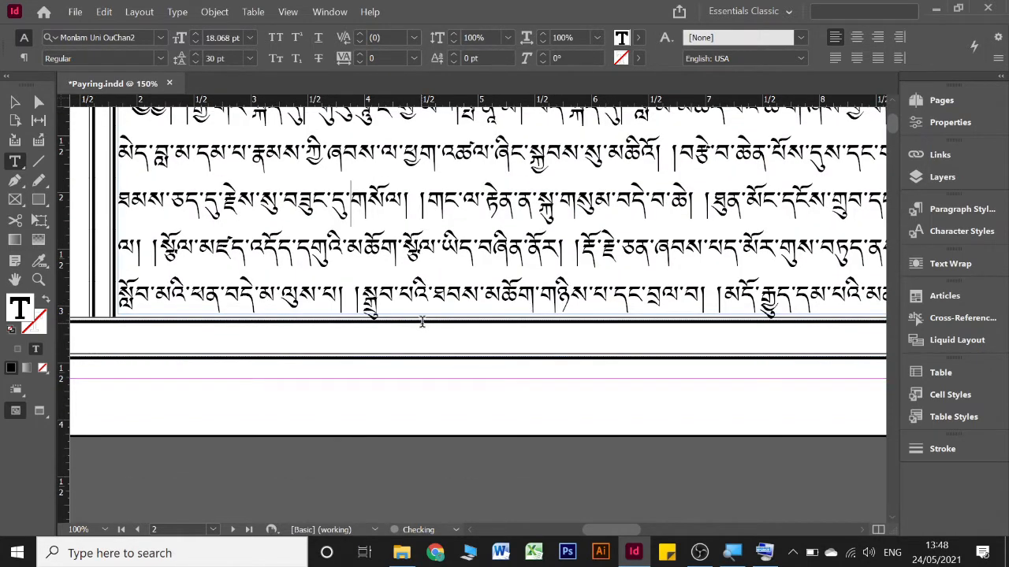
scroll(421, 321, up, 5)
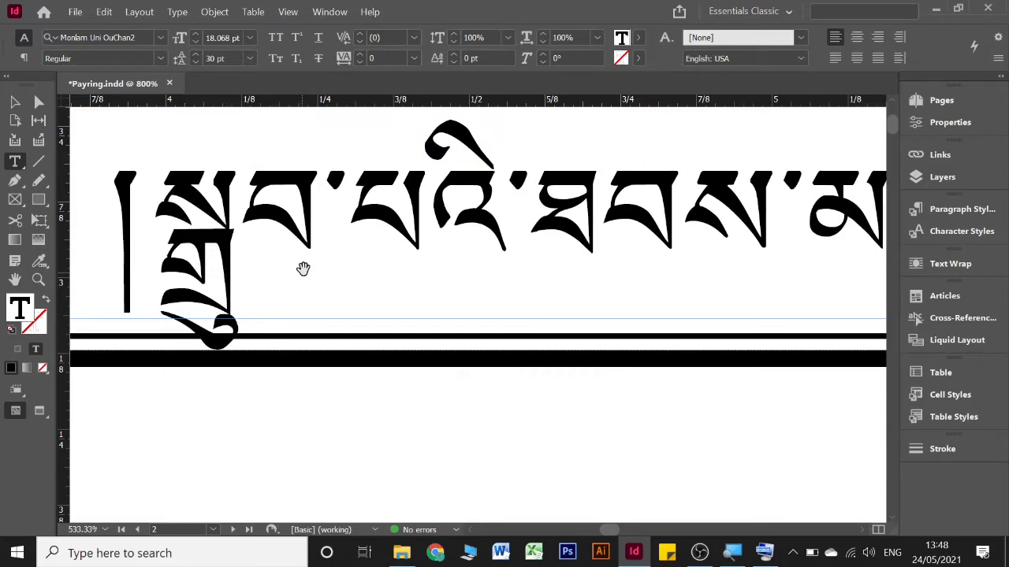
scroll(299, 268, down, 2)
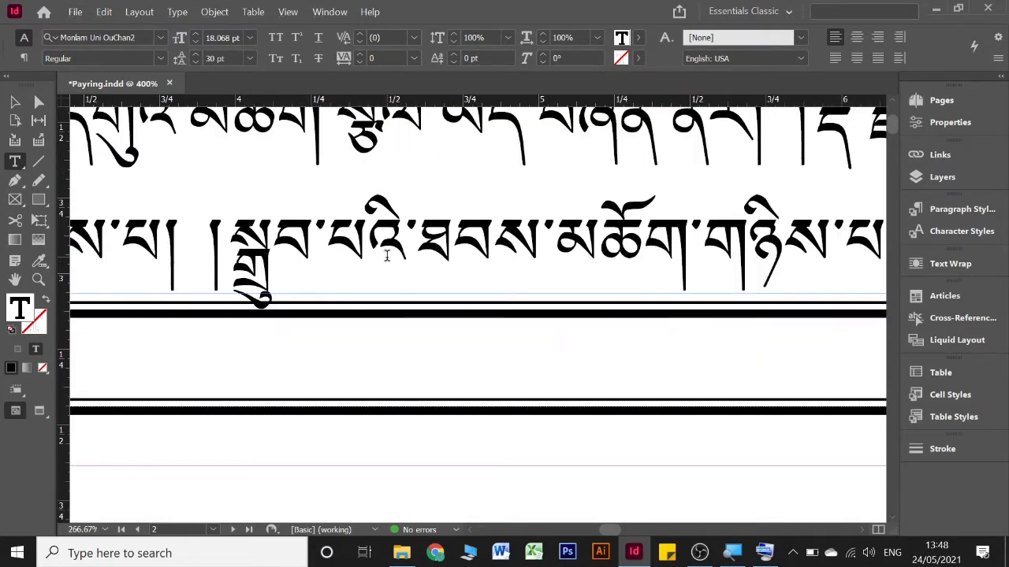
click(385, 256)
key(ctrl+a)
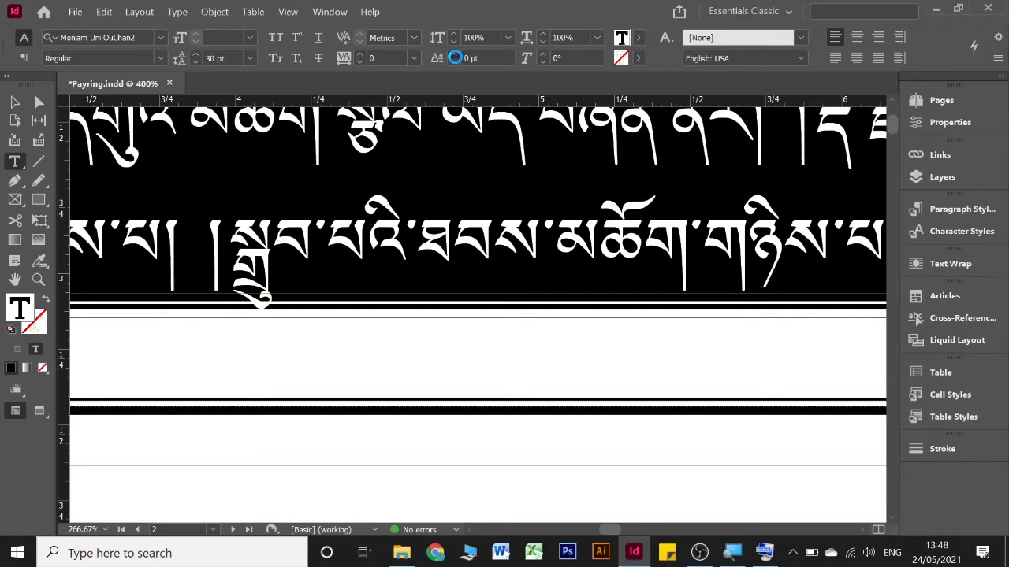
click(454, 54)
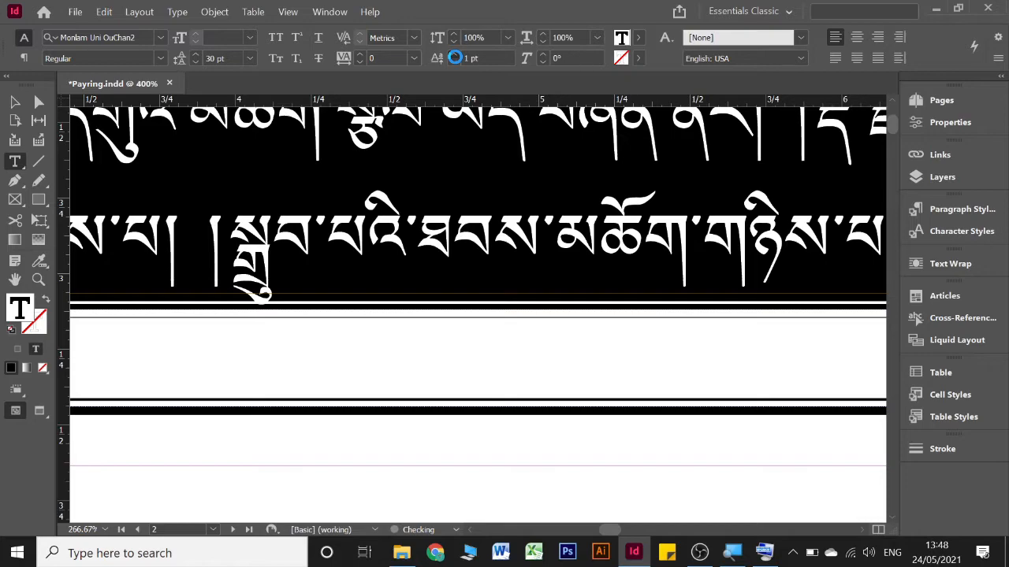
click(454, 54)
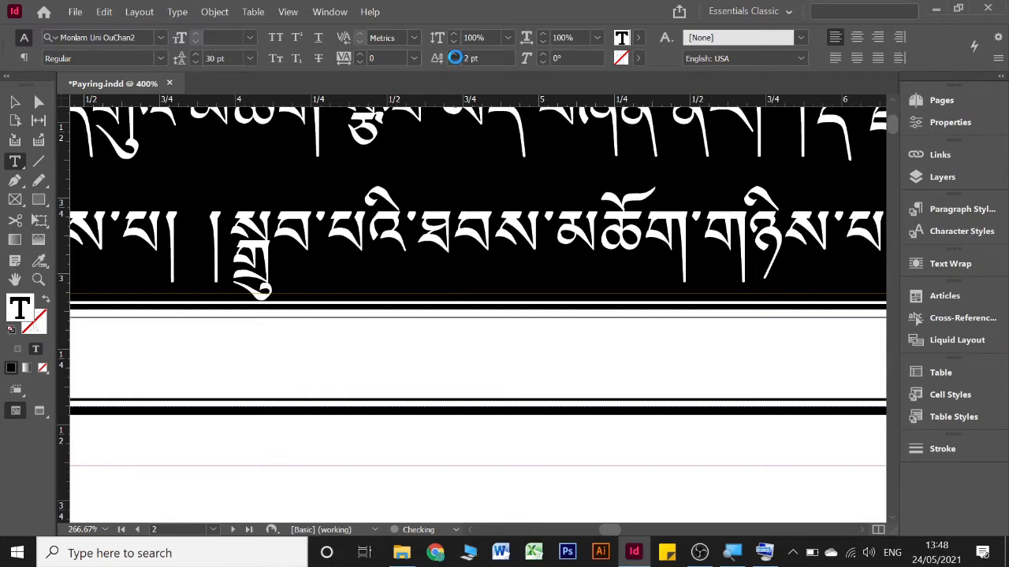
click(454, 55)
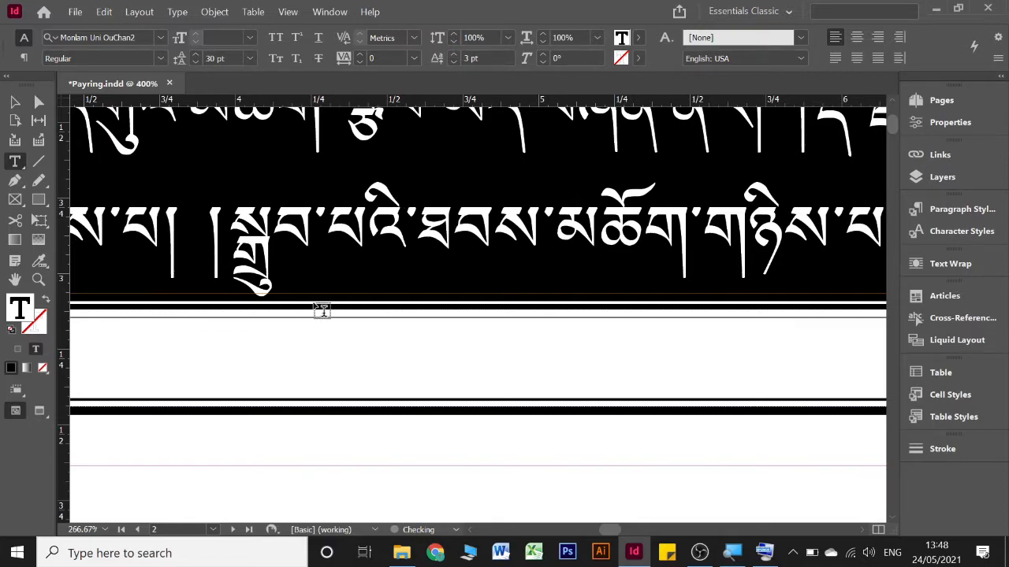
click(322, 265)
scroll(321, 265, down, 4)
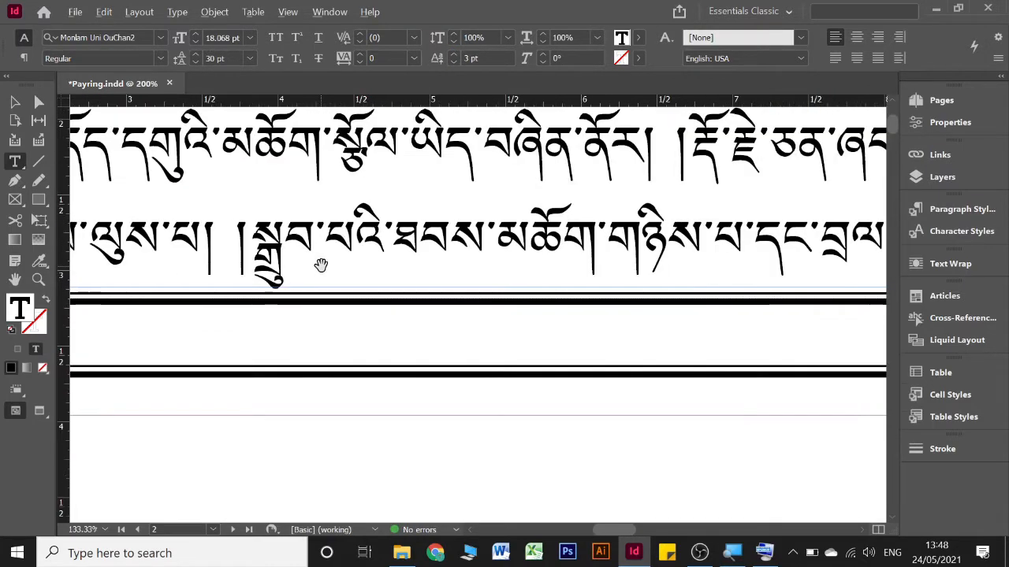
Justify the whole main-text story with the last line aligned left
scroll(322, 265, down, 1)
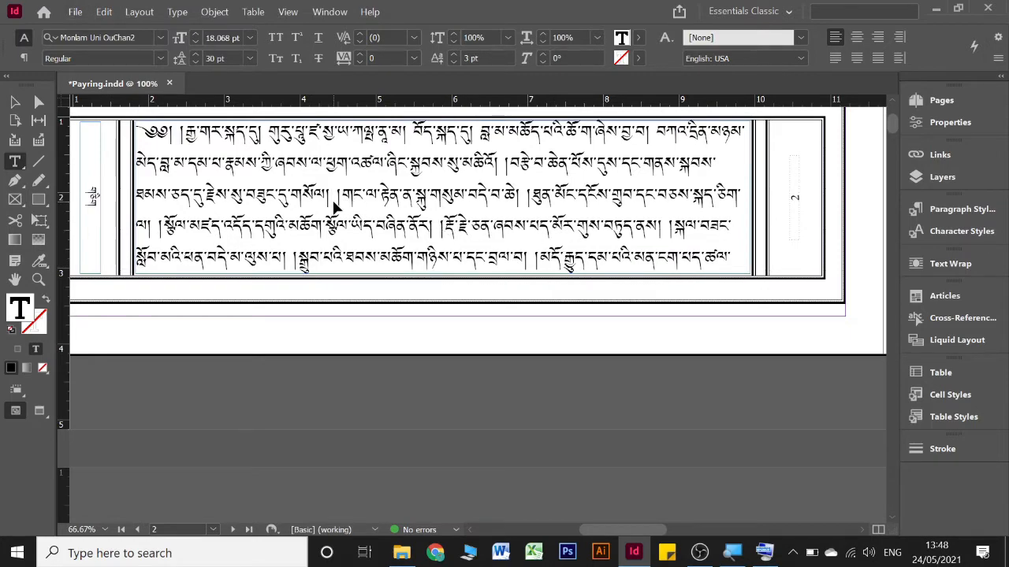
key(ctrl+a)
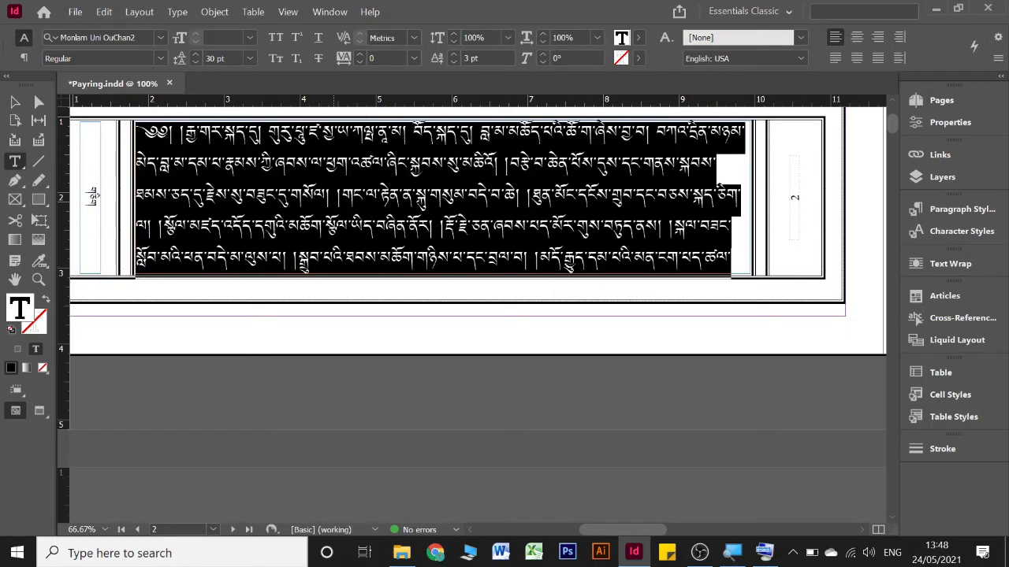
click(835, 59)
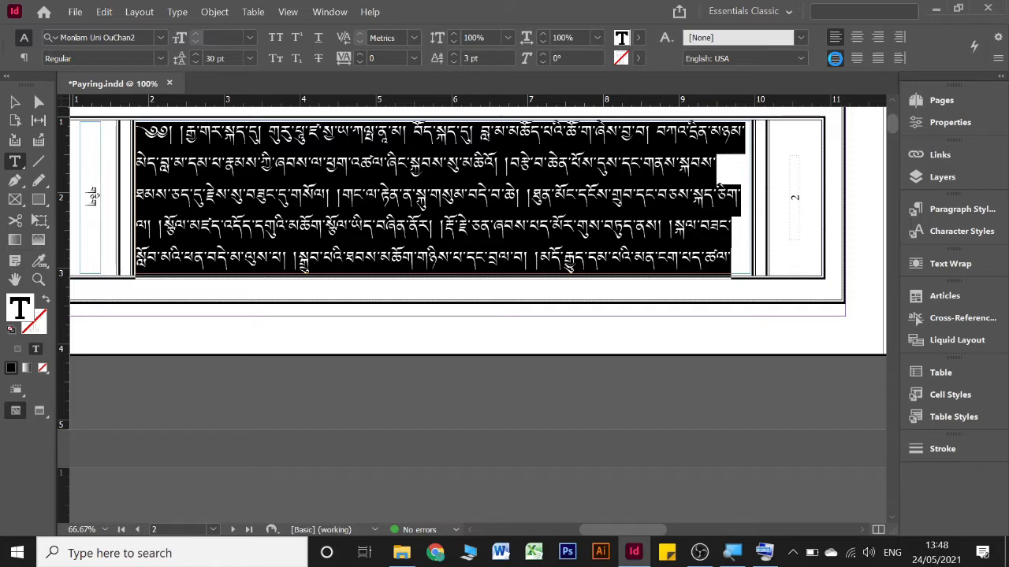
click(835, 59)
click(549, 197)
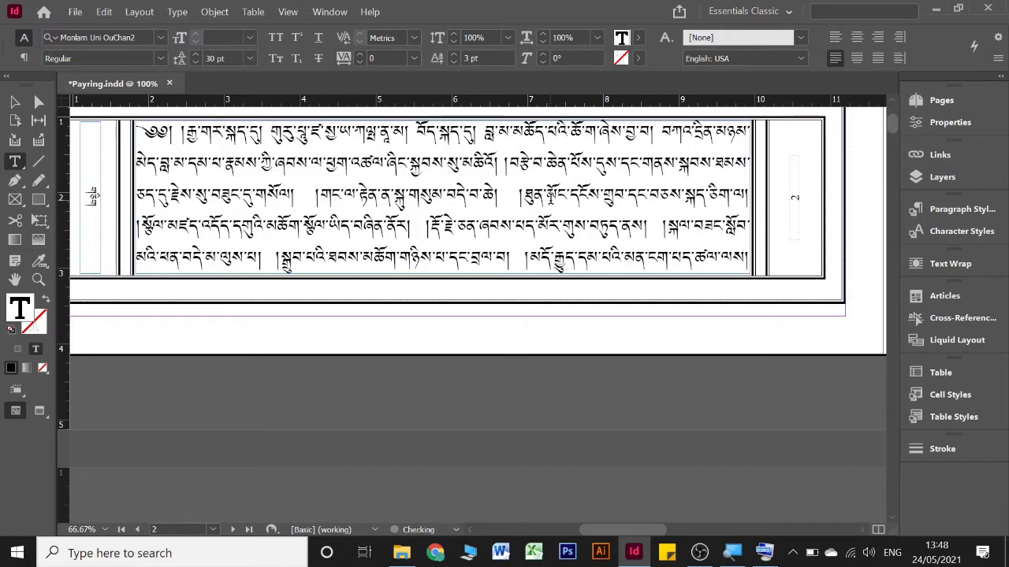
Remove the stray character inside ཐུན་མོང་ in the third line of page 2's main text
scroll(547, 198, down, 2)
scroll(552, 204, up, 5)
scroll(551, 205, right, 10)
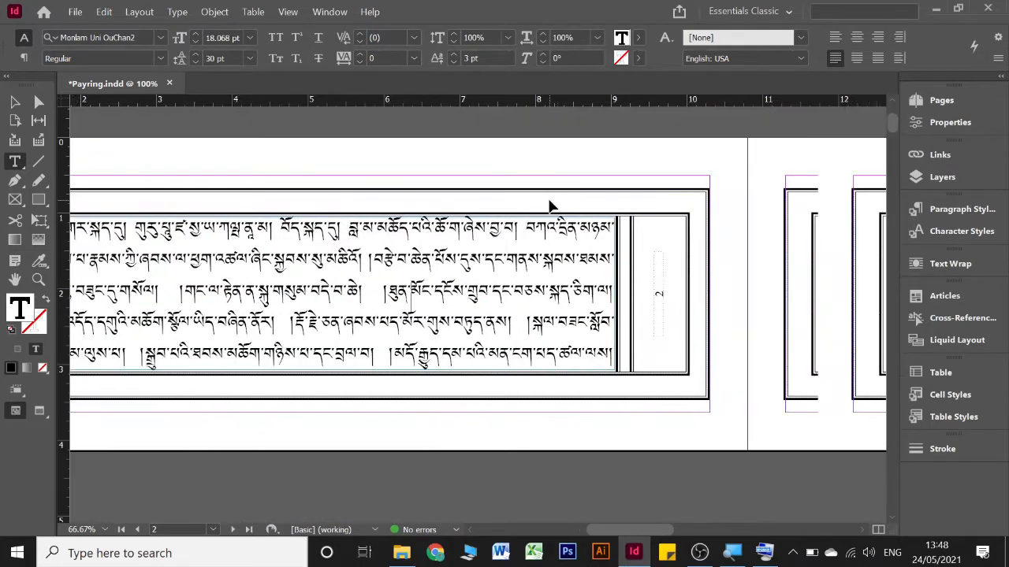
scroll(549, 206, right, 1)
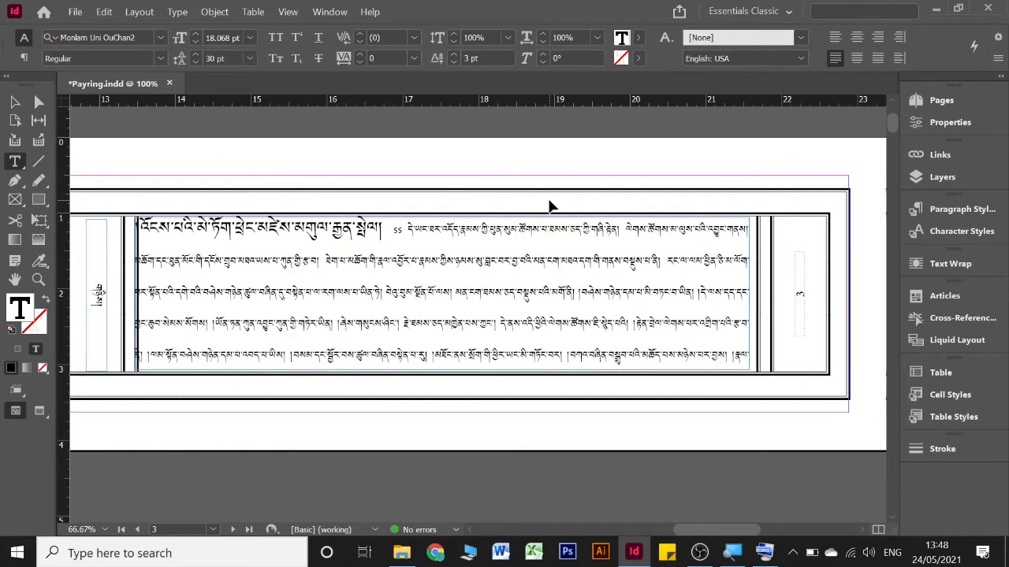
scroll(550, 204, left, 5)
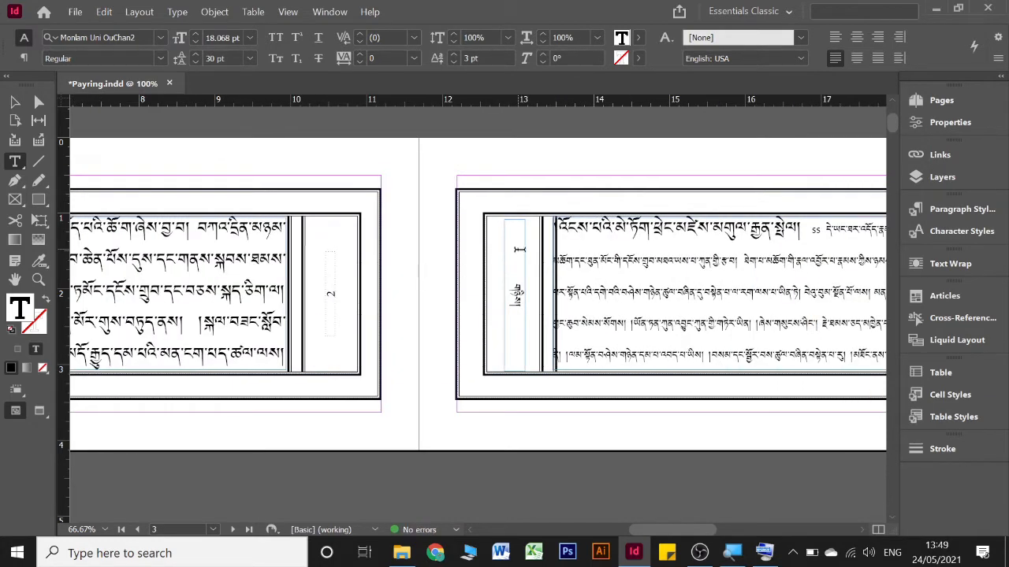
scroll(520, 260, left, 4)
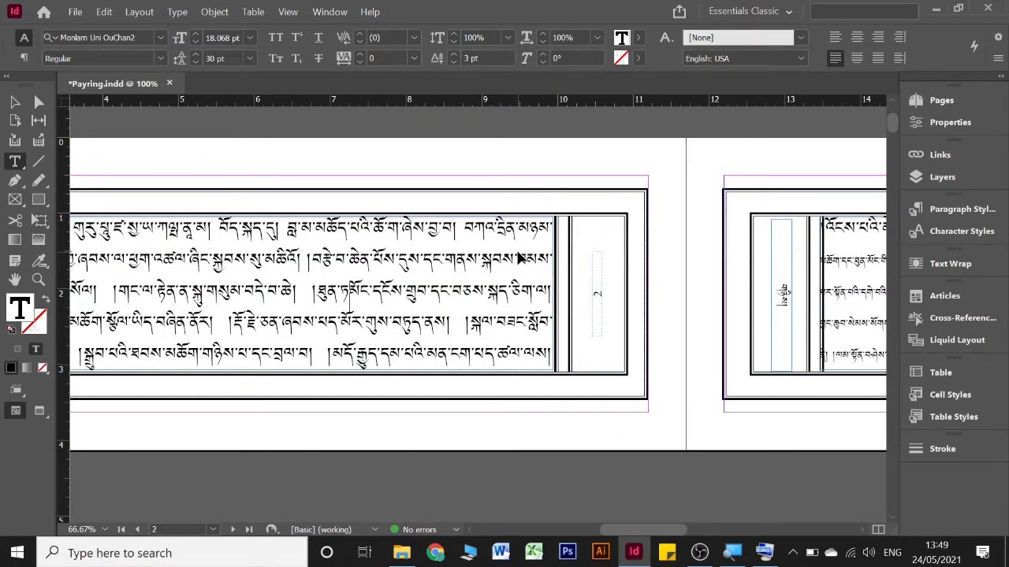
key(BackSpace)
key(super+space)
key(super+space)
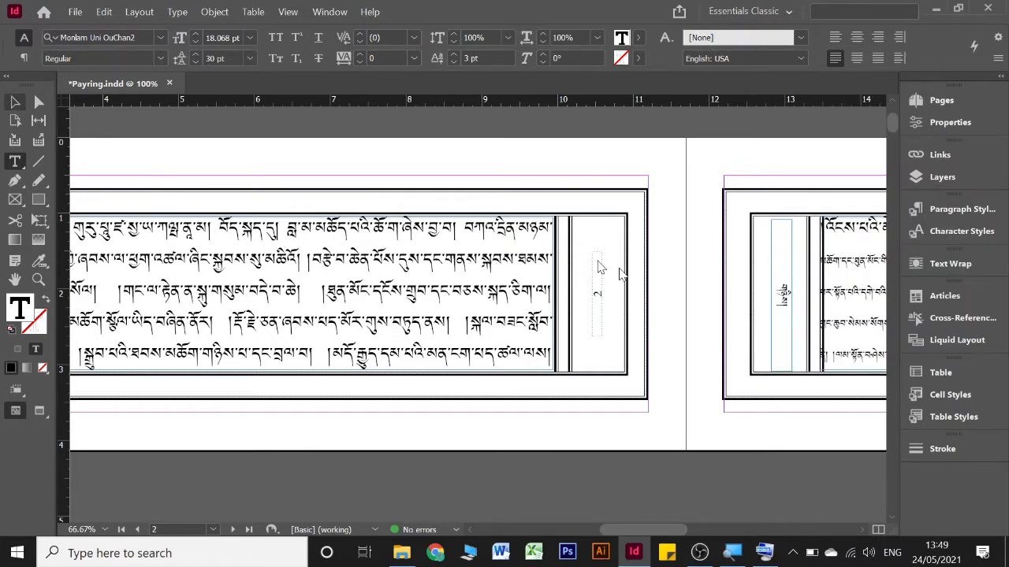
key(Escape)
Examine the ss characters after the large-type phrase in page 3's first line by selecting them
scroll(669, 287, right, 10)
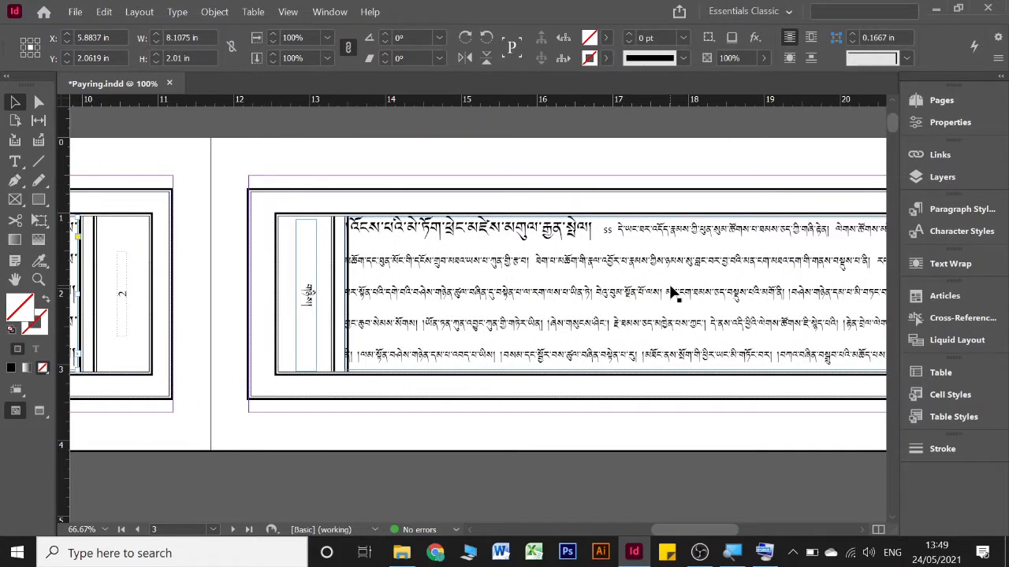
key(t)
scroll(665, 278, up, 2)
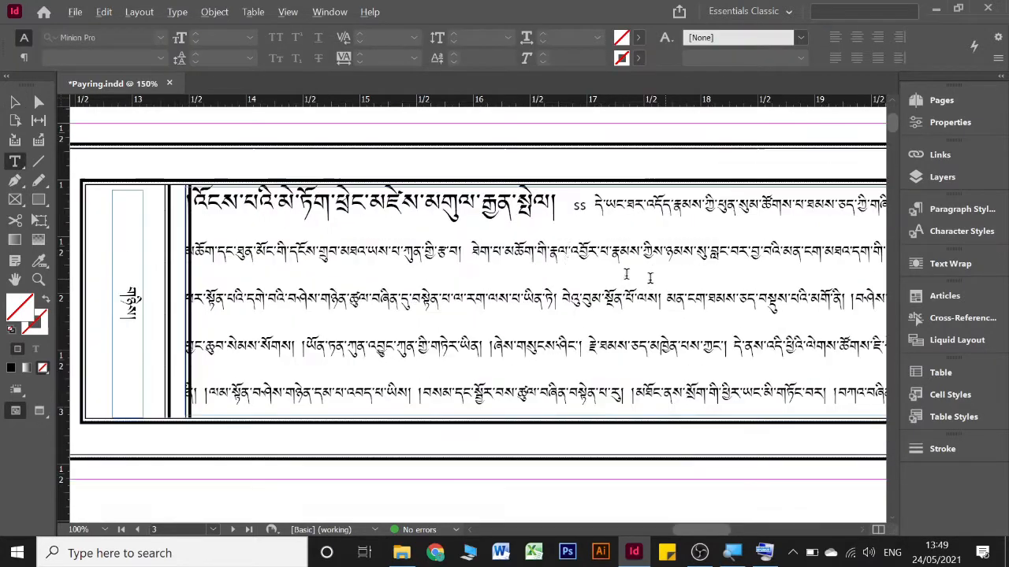
drag(602, 192, 579, 191)
click(596, 193)
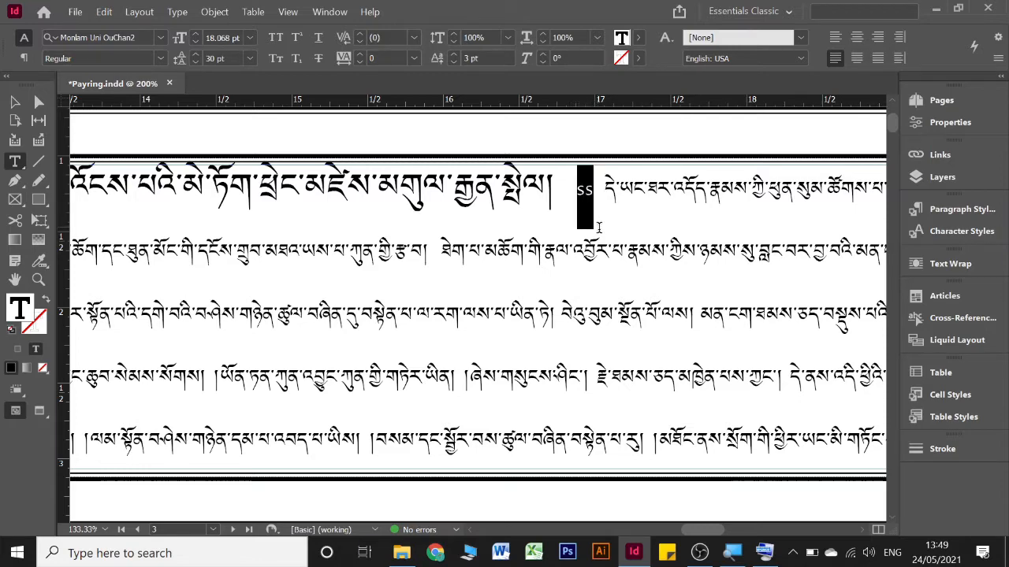
triple_click(581, 192)
click(601, 191)
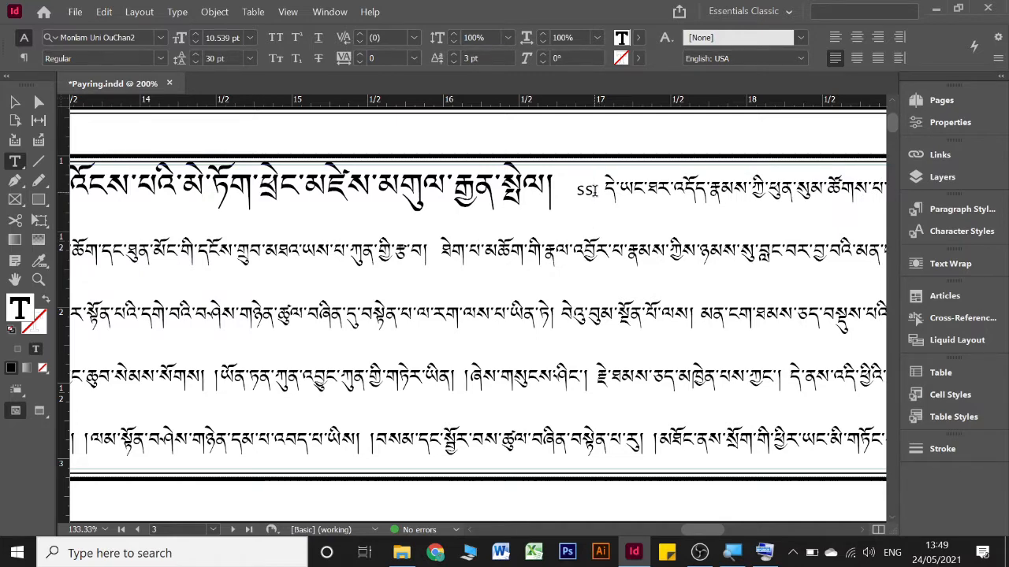
Remove the paragraph break after ཡོན་ in the third line of page 4 so the passage runs on
scroll(598, 200, down, 15)
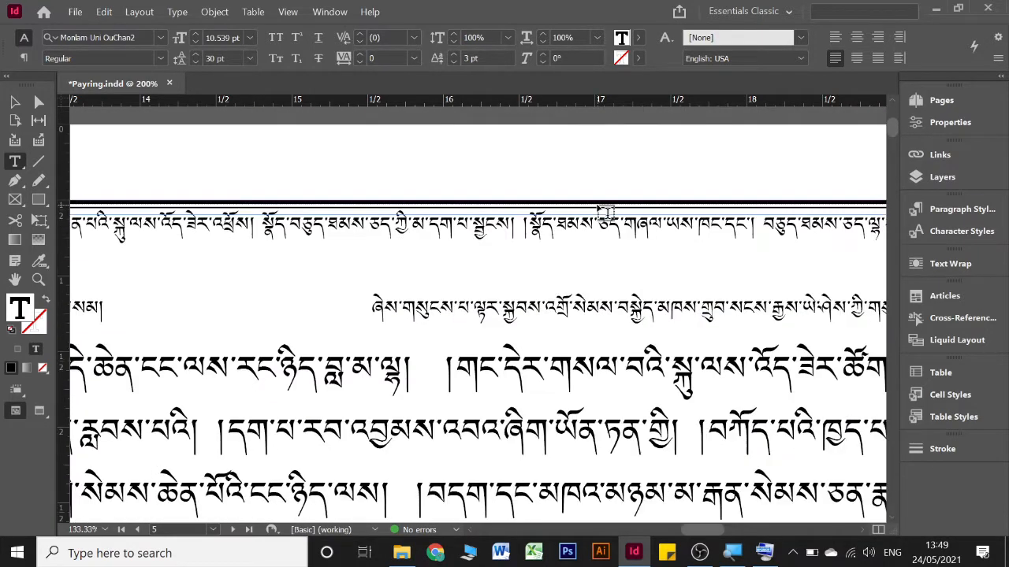
scroll(599, 210, left, 5)
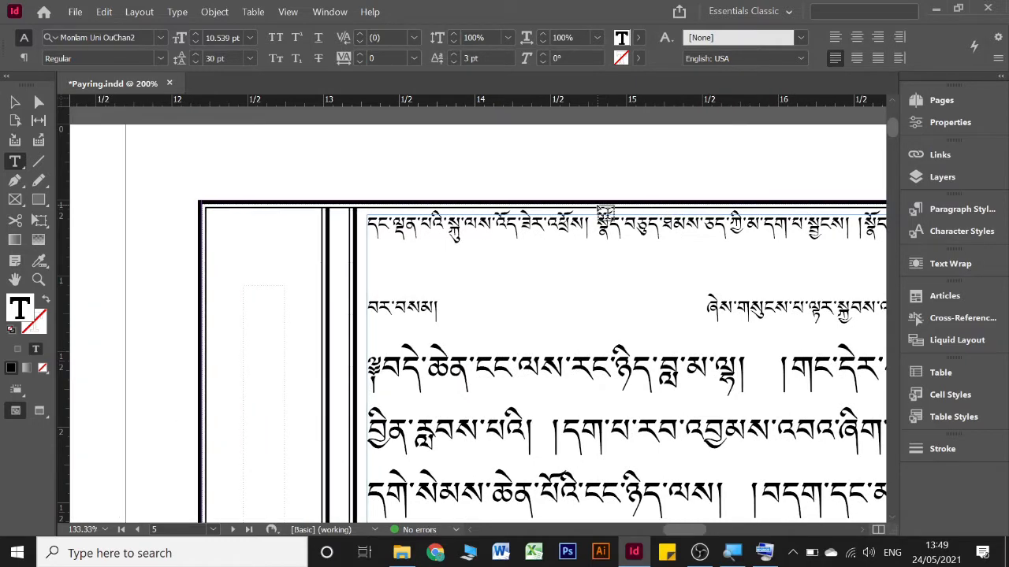
key(ctrl+minus)
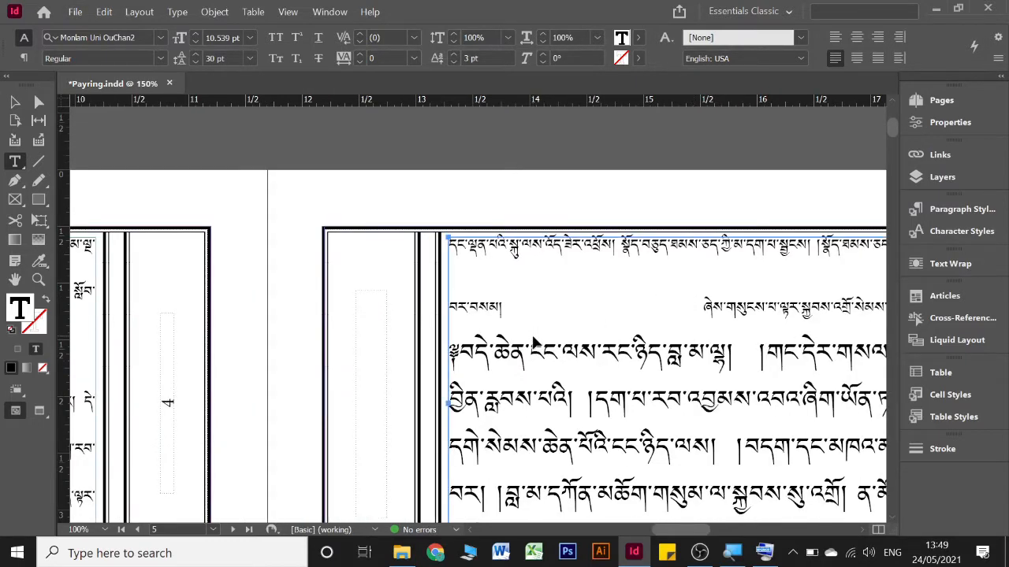
scroll(533, 343, left, 8)
scroll(533, 342, left, 12)
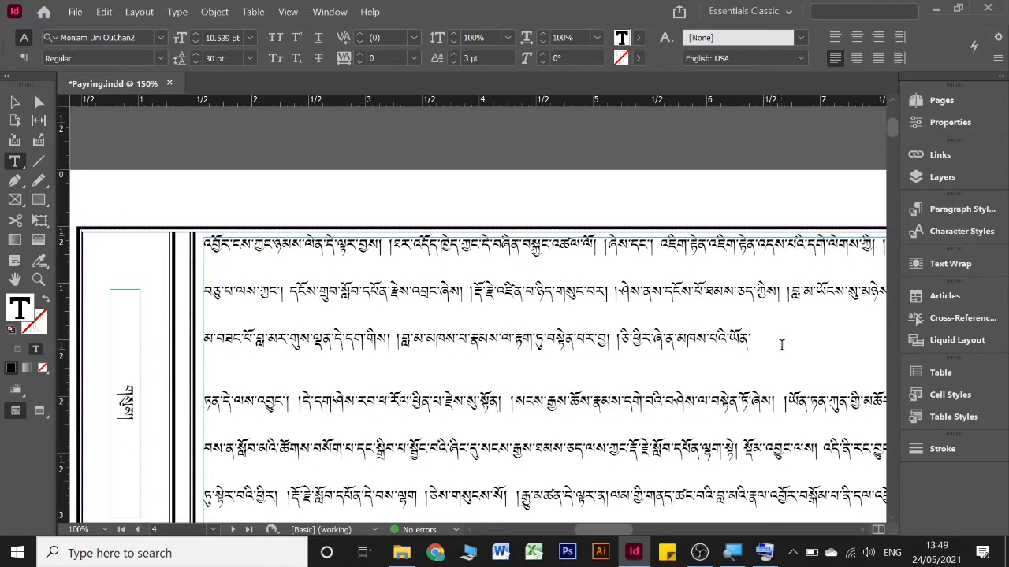
key(Delete)
scroll(765, 341, down, 3)
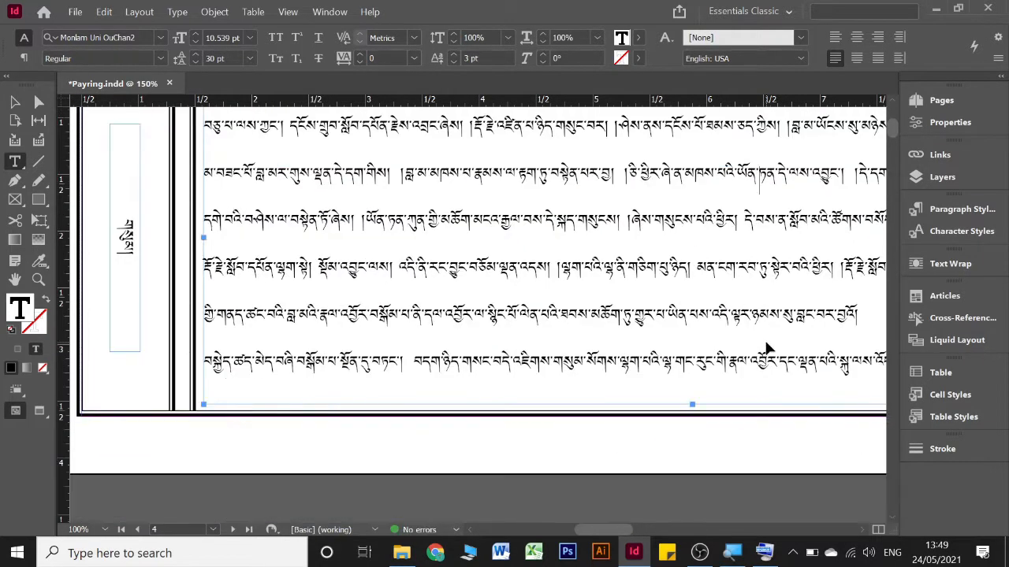
Remove the paragraph break between གྱུར་ and བར་བསམ། at the start of page 5 so the small text runs on
scroll(765, 343, down, 3)
scroll(765, 343, right, 10)
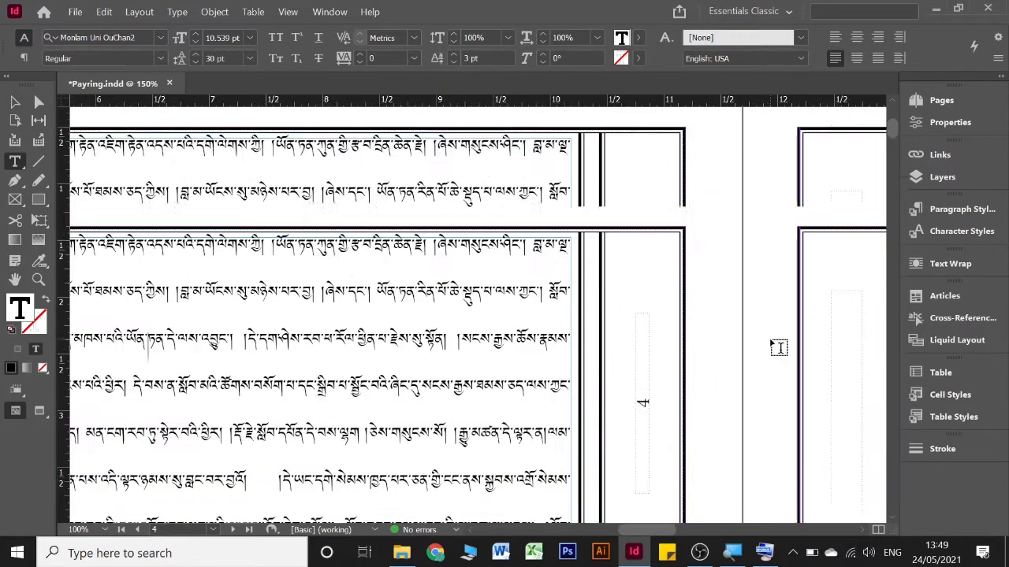
scroll(768, 336, right, 10)
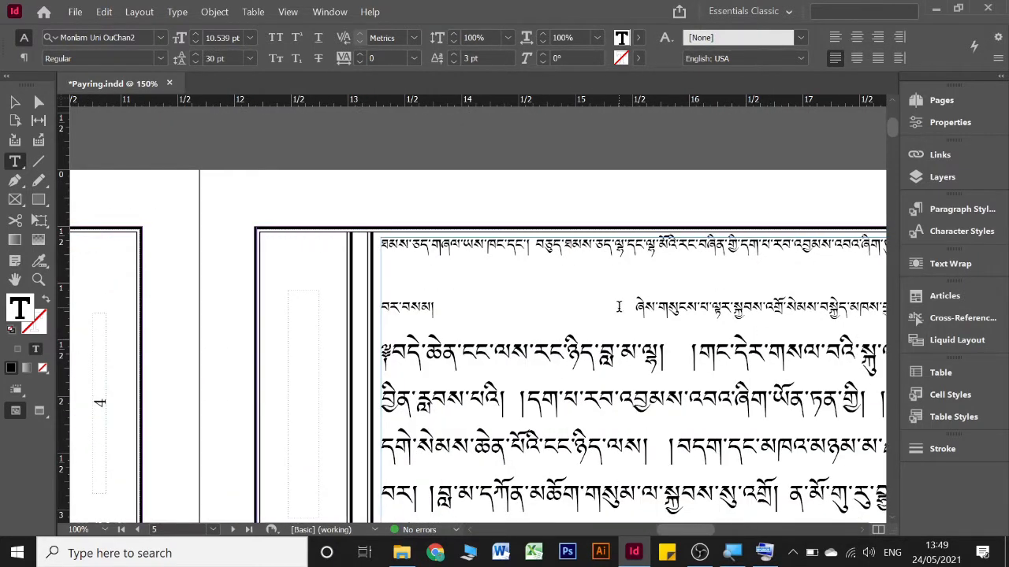
key(Delete)
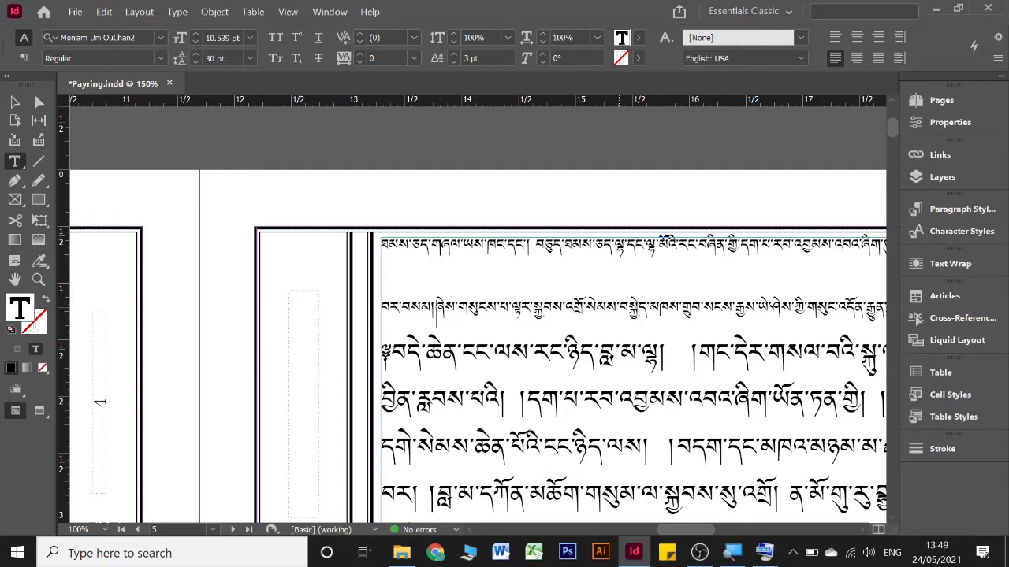
key(Tab)
scroll(621, 307, right, 5)
scroll(621, 308, left, 1)
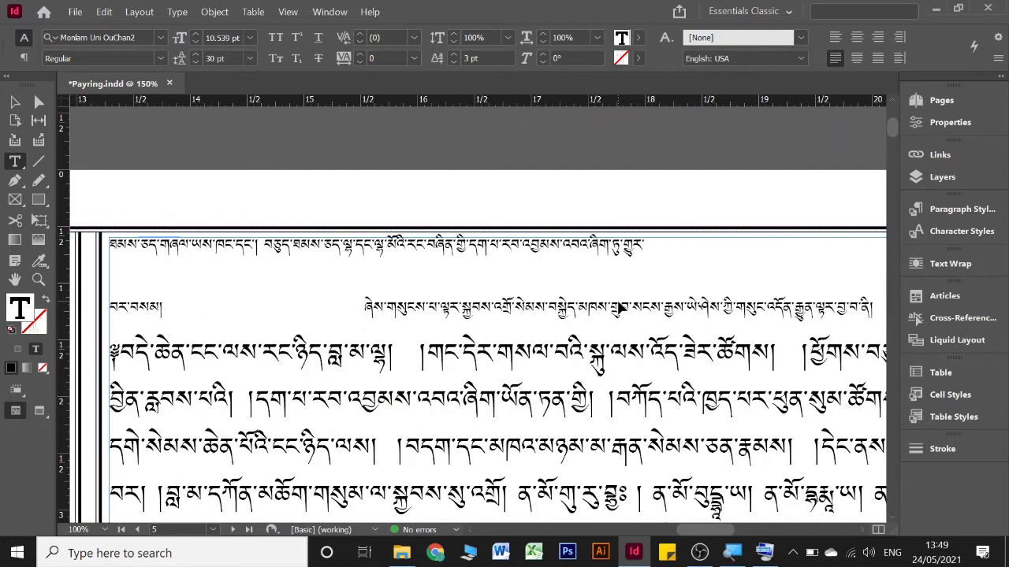
scroll(621, 308, left, 1)
key(Delete)
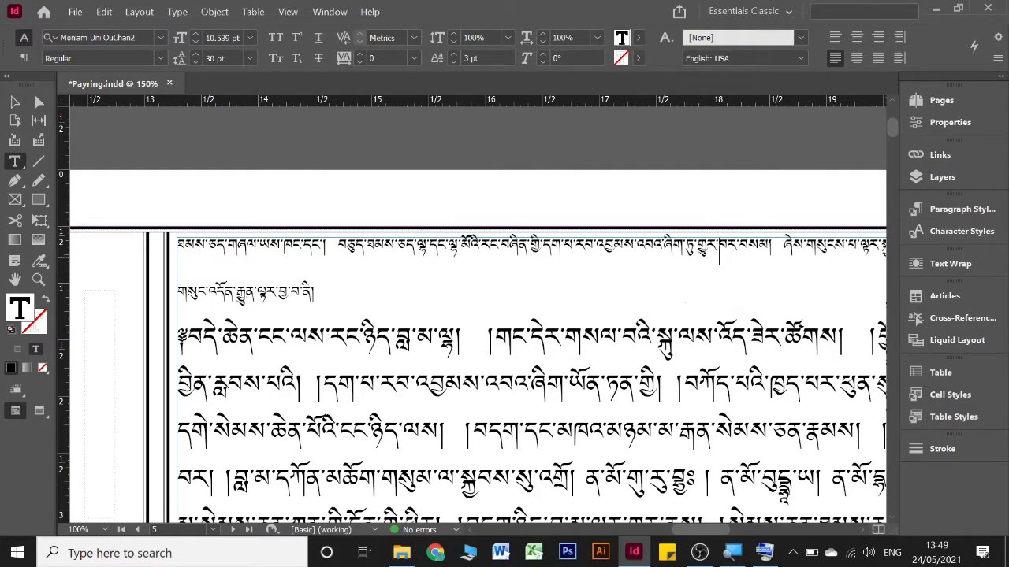
Review the main text on pages 4 to 10 for stray paragraph breaks and uneven gaps
scroll(504, 280, down, 3)
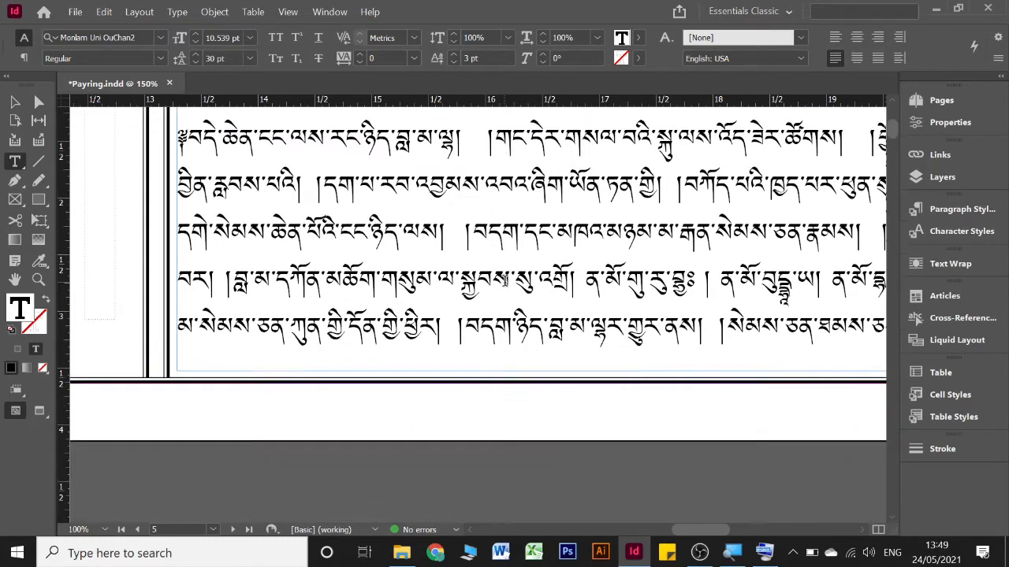
scroll(508, 287, right, 4)
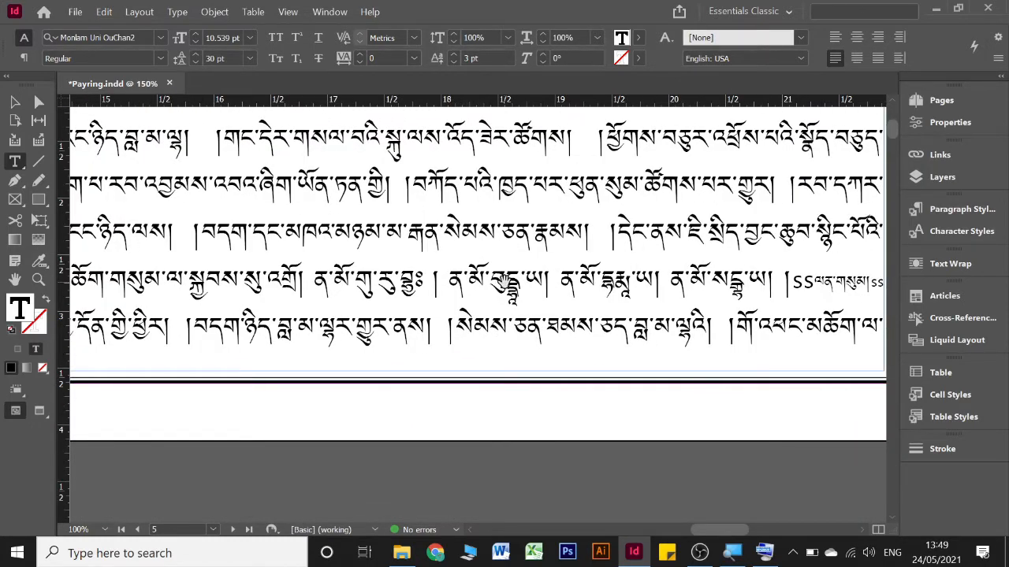
scroll(504, 281, down, 1)
scroll(504, 281, down, 1)
scroll(504, 281, left, 10)
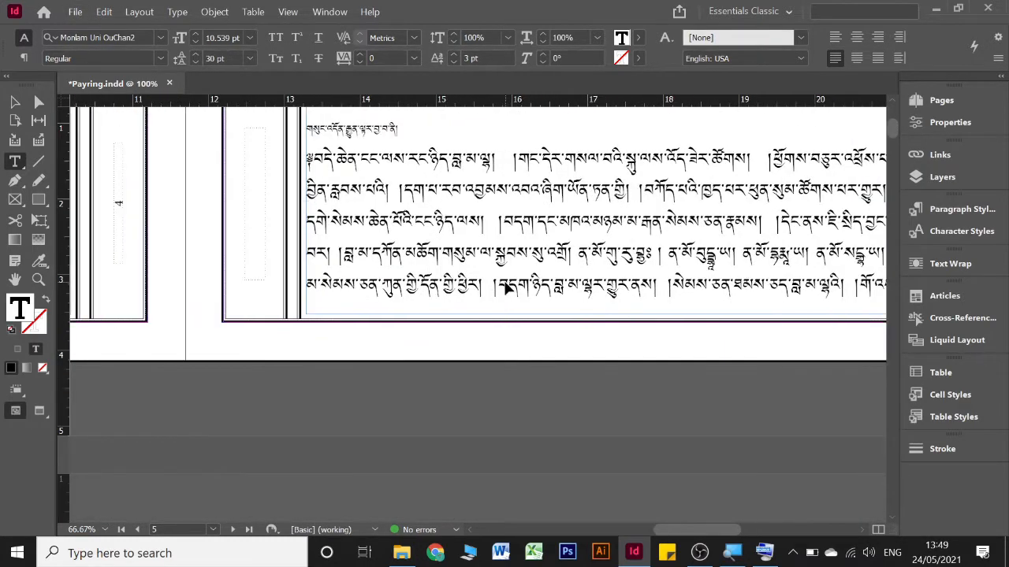
scroll(504, 288, left, 4)
scroll(504, 284, down, 6)
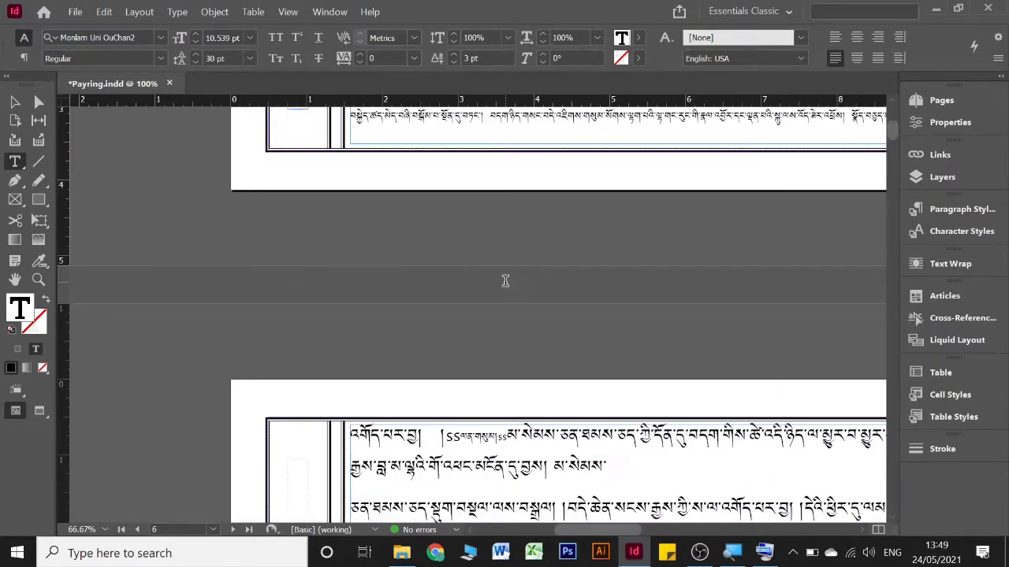
scroll(505, 281, down, 5)
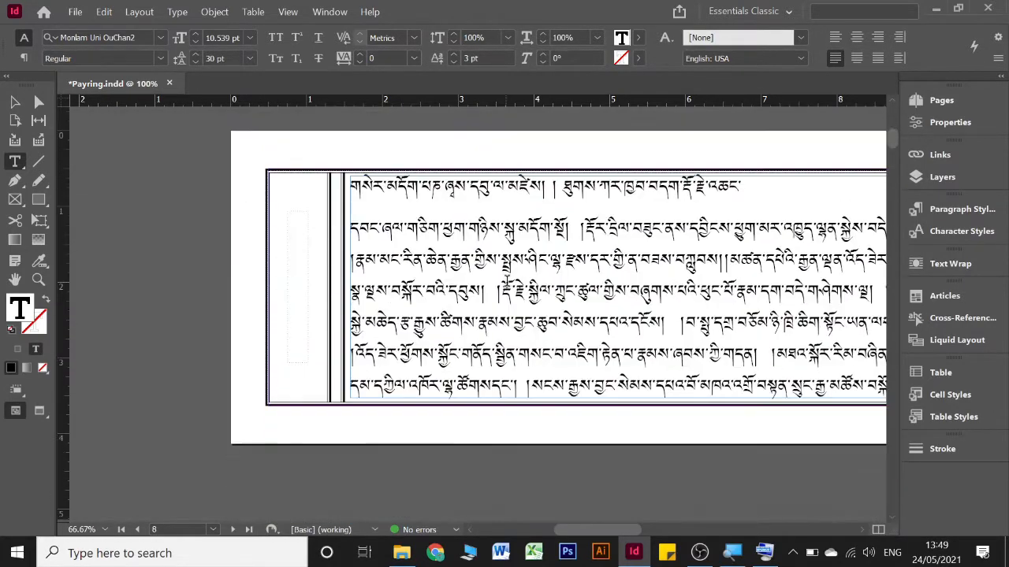
scroll(506, 281, up, 2)
scroll(512, 288, down, 3)
scroll(517, 291, up, 6)
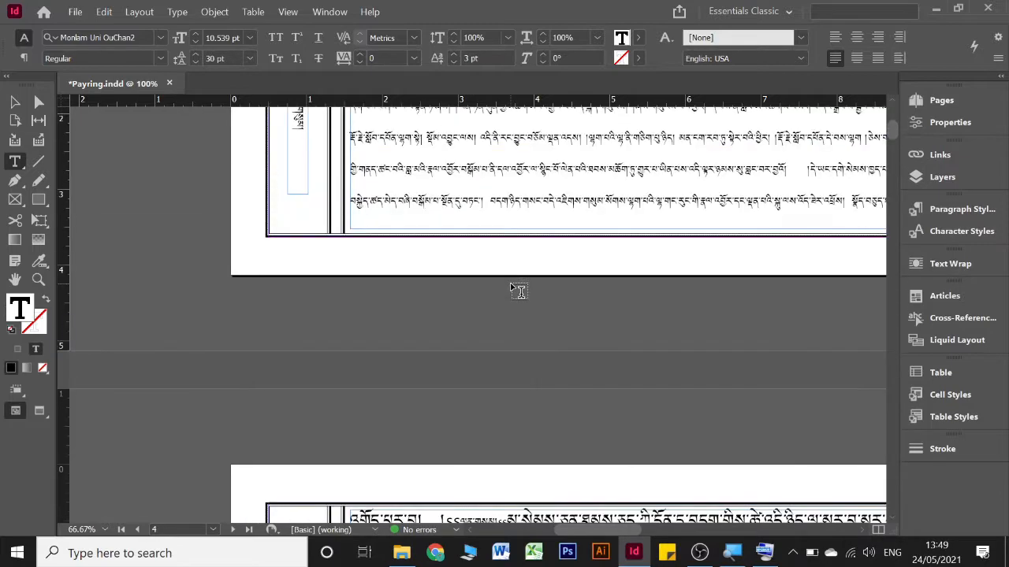
scroll(510, 290, right, 5)
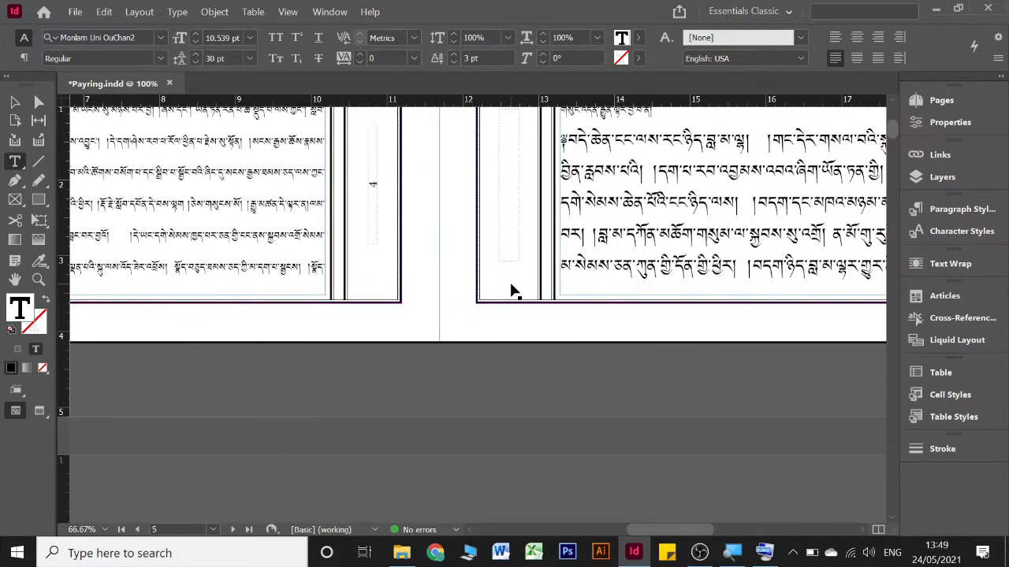
scroll(511, 287, left, 2)
scroll(511, 282, left, 3)
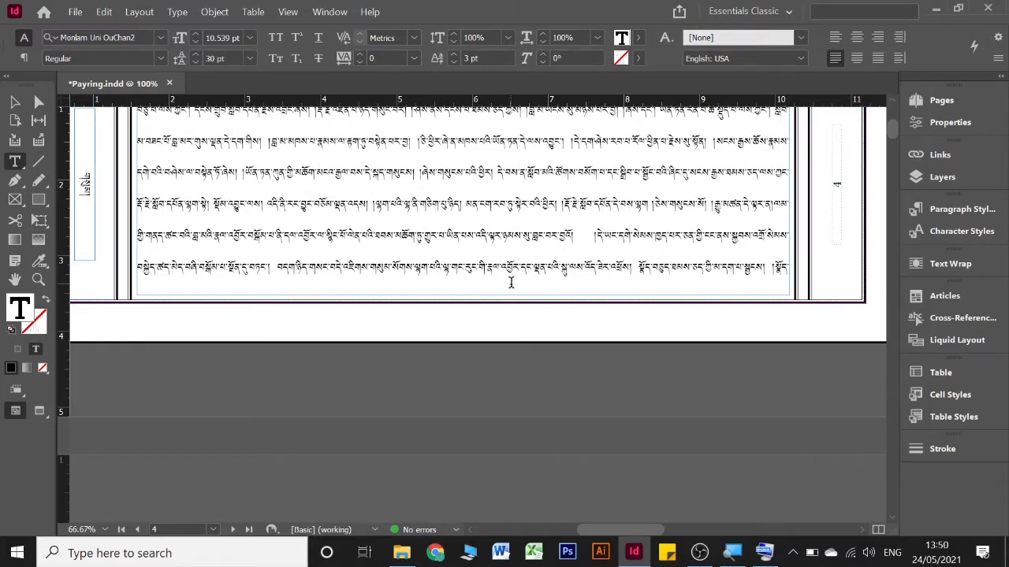
scroll(510, 282, down, 8)
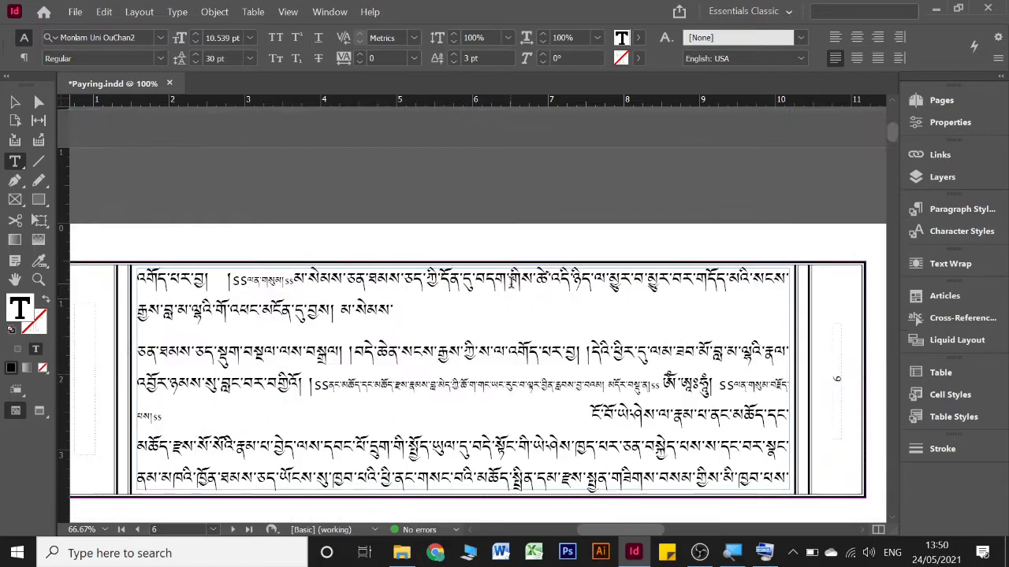
scroll(552, 271, up, 4)
scroll(628, 255, down, 7)
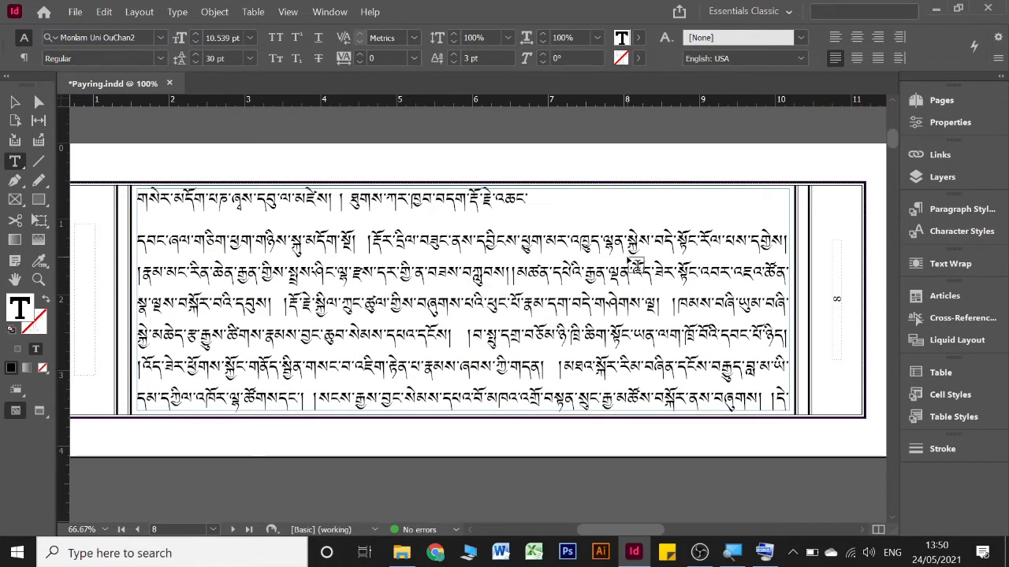
scroll(630, 260, down, 8)
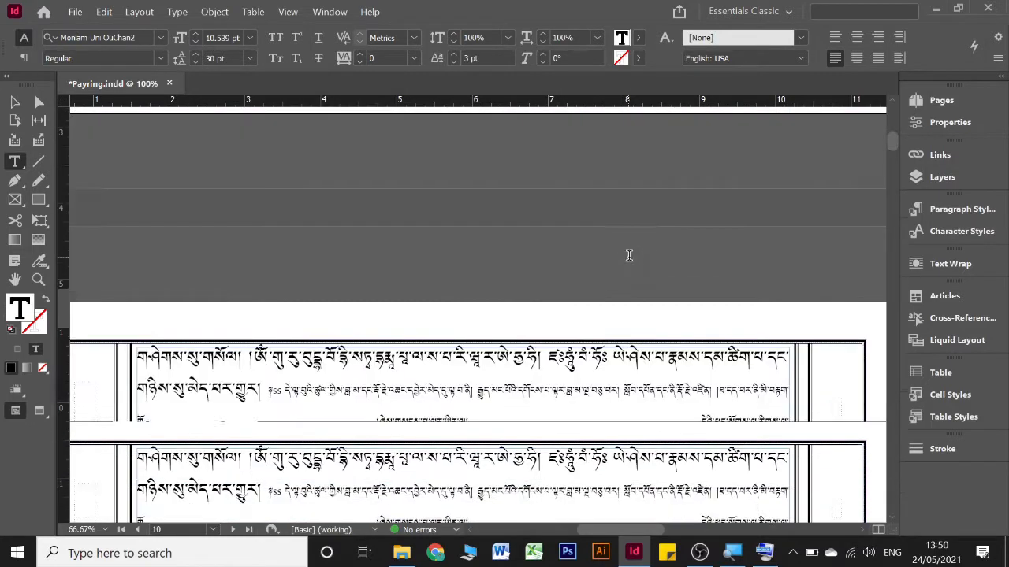
scroll(630, 258, down, 2)
scroll(635, 262, down, 4)
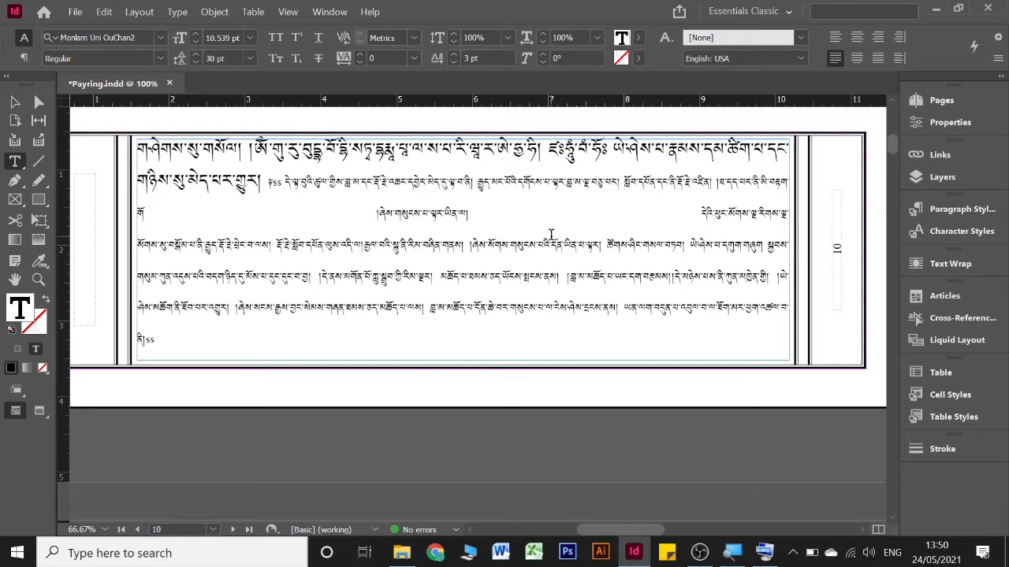
scroll(551, 234, up, 8)
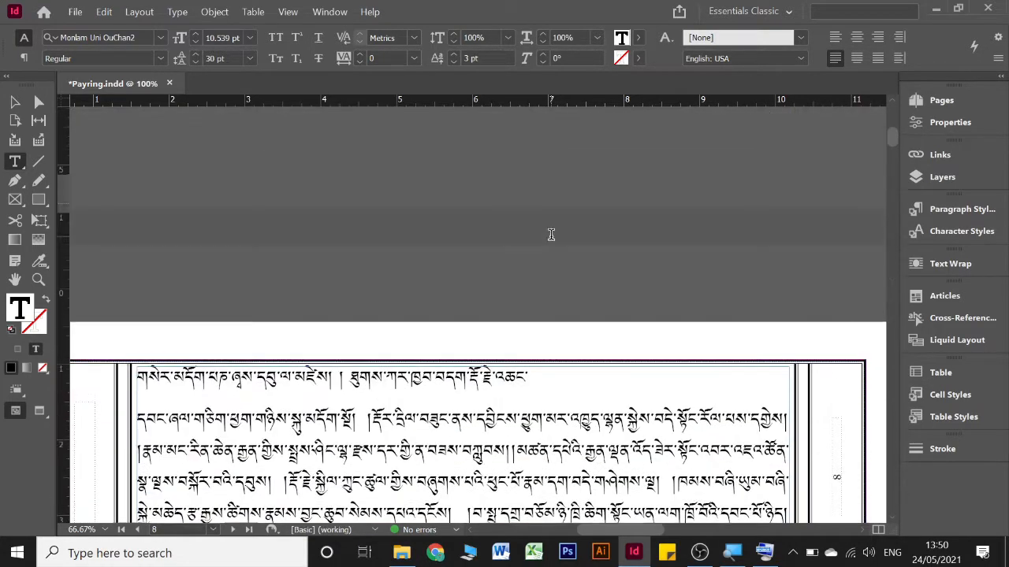
scroll(551, 234, up, 15)
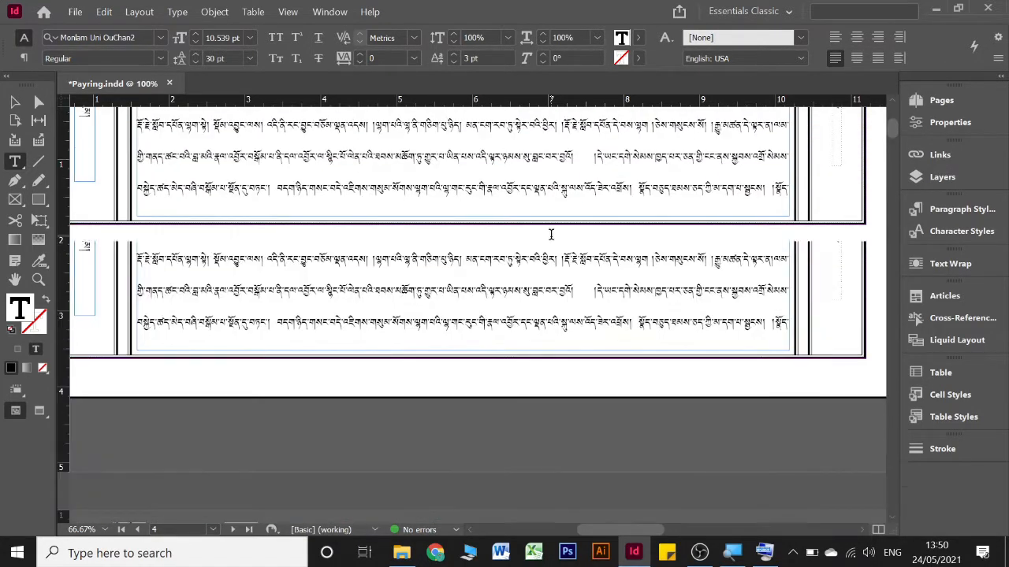
scroll(550, 234, up, 3)
scroll(551, 234, down, 1)
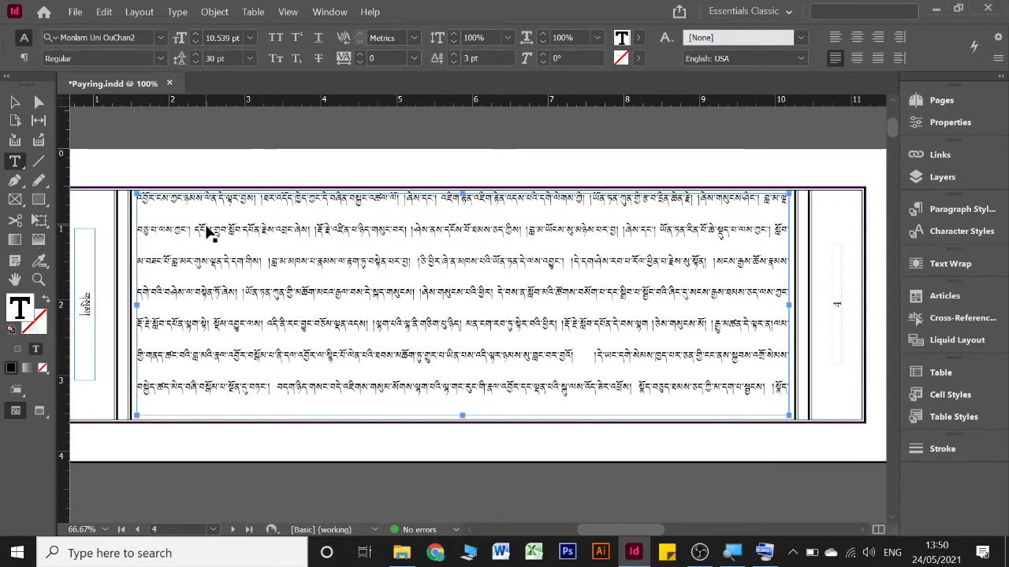
Select the vertical number text in page 4's side margin and compare it with the margin frames on pages 5 and 6
scroll(207, 229, left, 2)
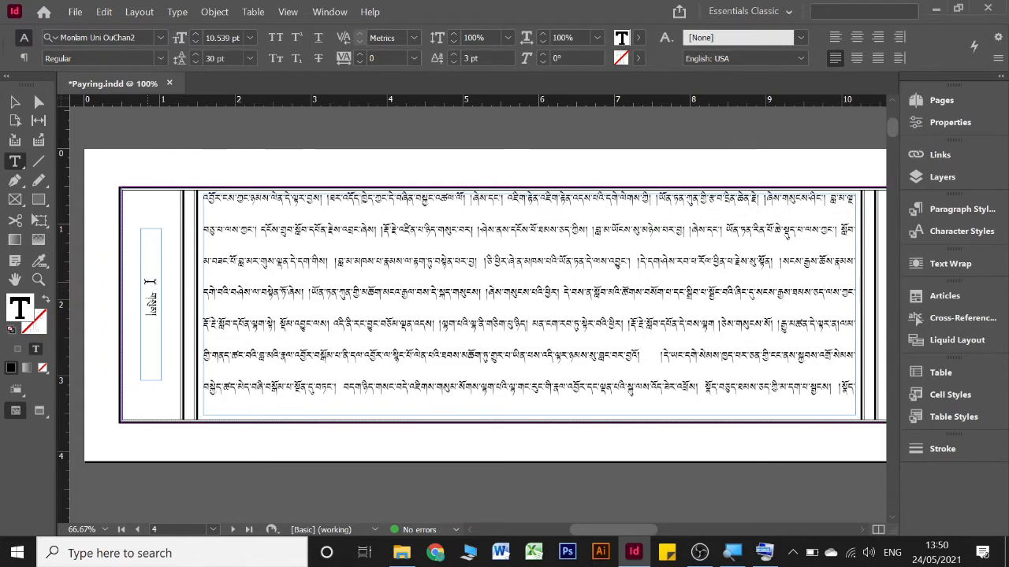
drag(154, 284, 146, 334)
scroll(322, 310, down, 20)
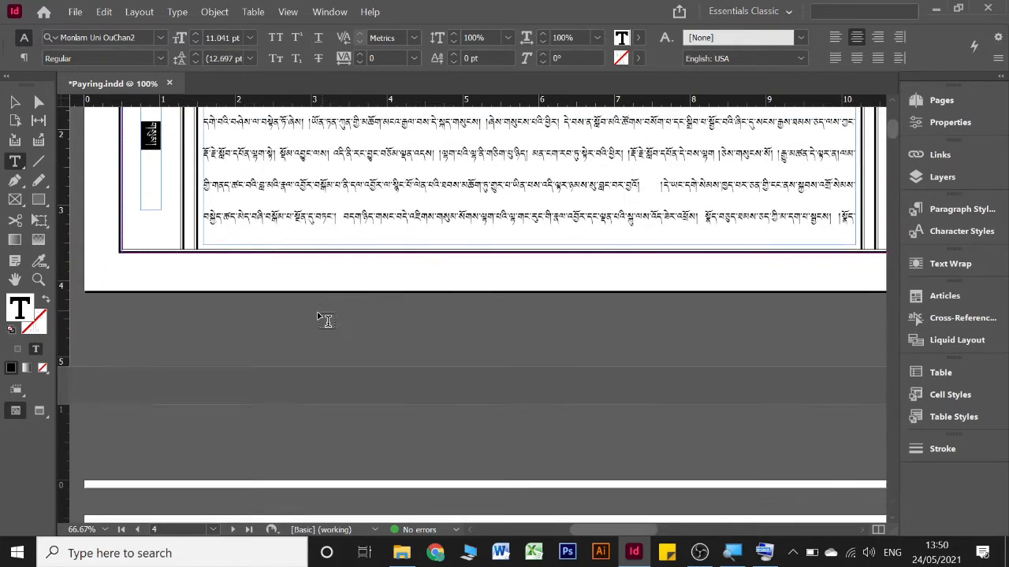
scroll(164, 364, down, 2)
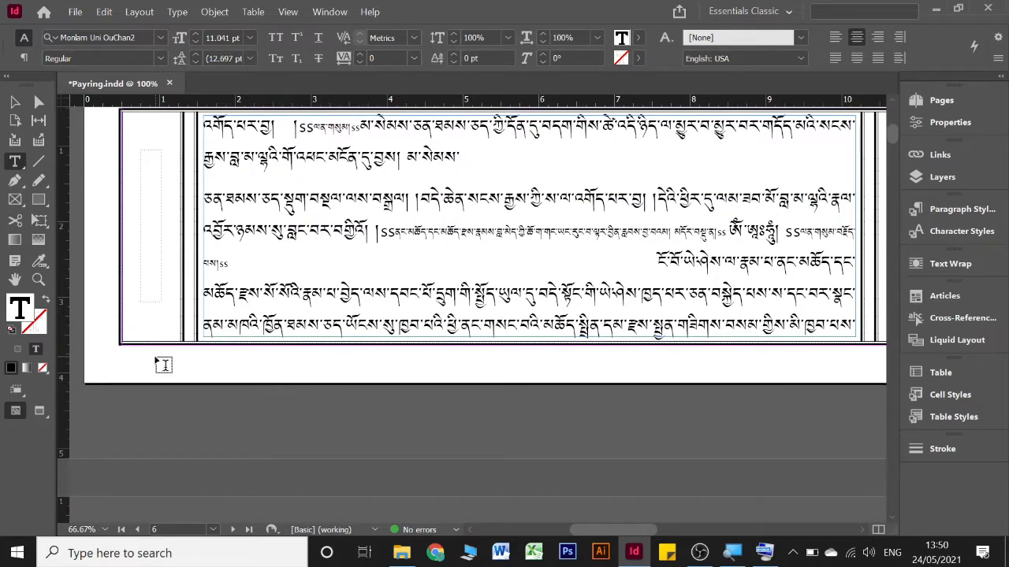
scroll(163, 362, up, 5)
scroll(163, 360, up, 4)
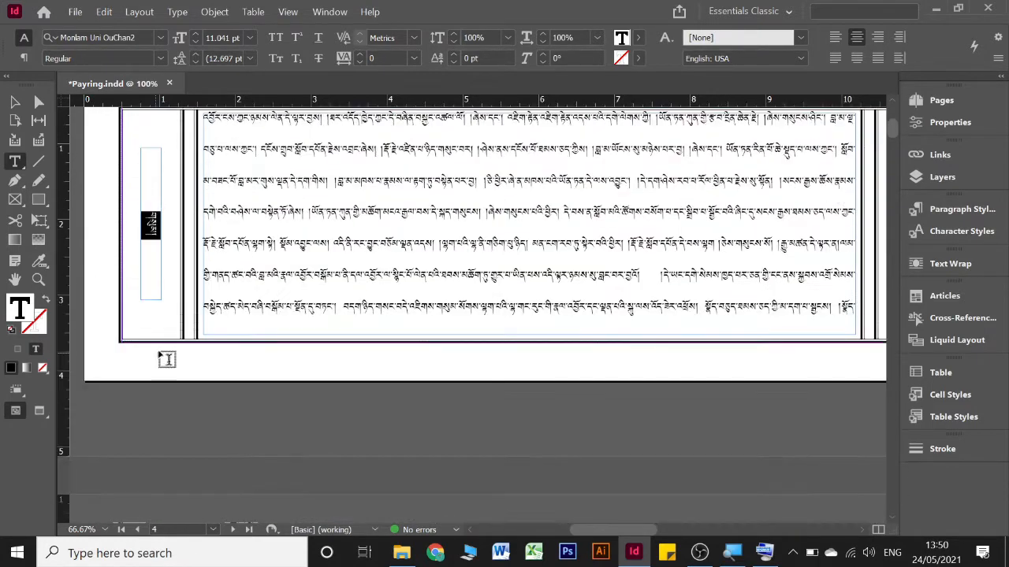
scroll(254, 331, right, 5)
scroll(254, 331, right, 6)
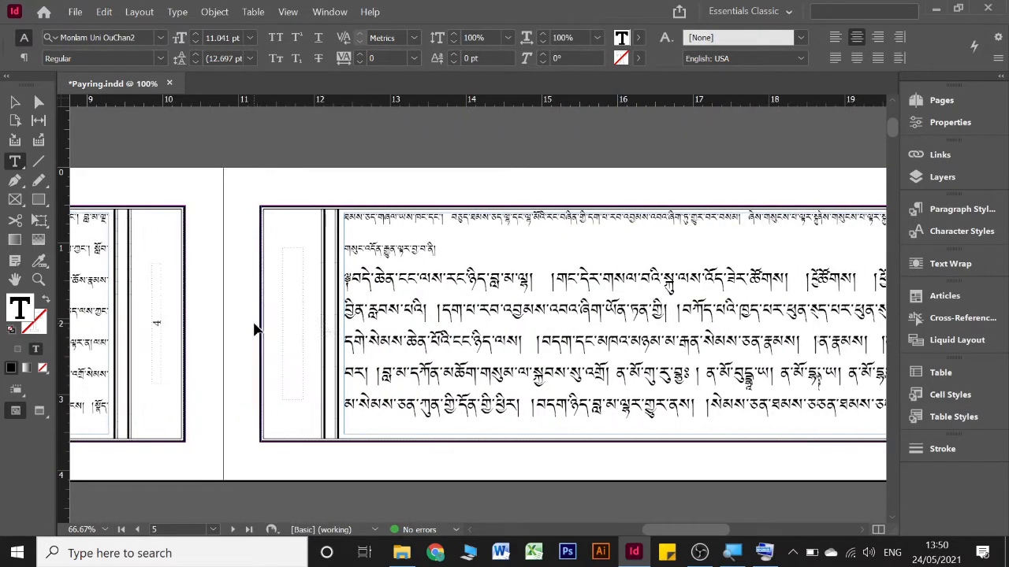
scroll(254, 323, down, 2)
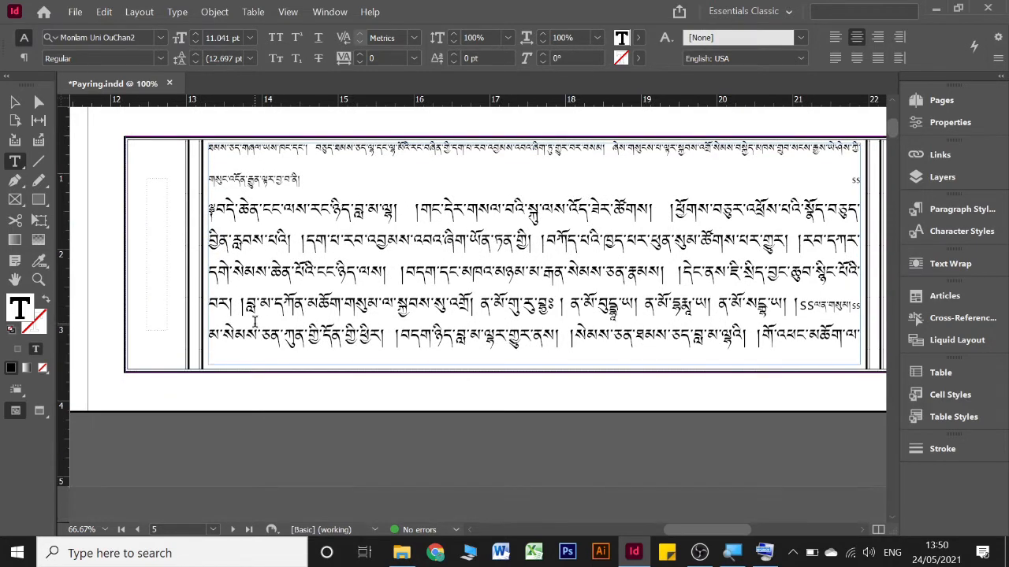
Remove the paragraph break after མ་སེམས་ in the second line of page 6 so the passage runs on
scroll(254, 324, down, 8)
scroll(256, 324, left, 4)
scroll(256, 327, left, 7)
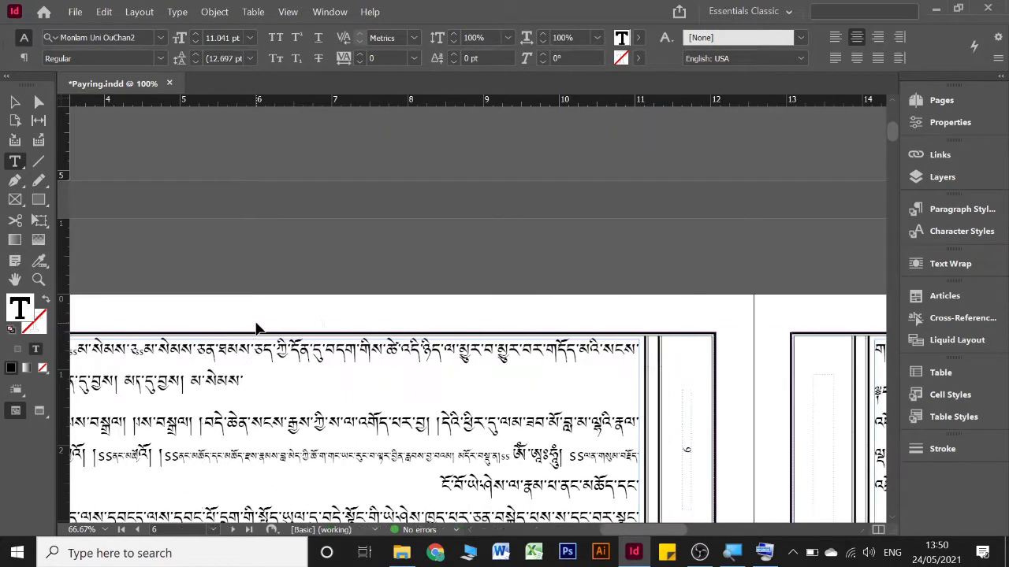
click(476, 394)
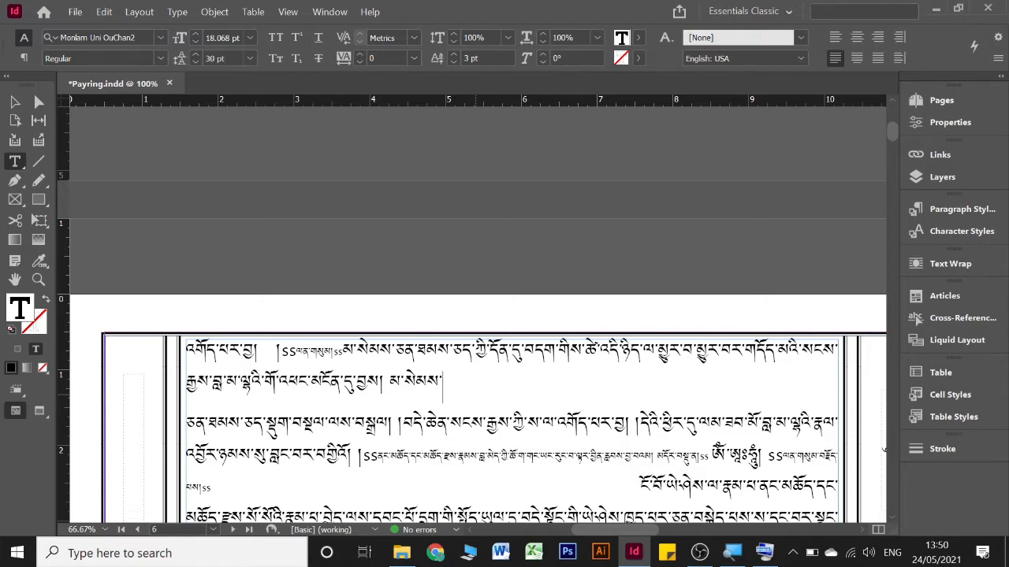
key(Delete)
scroll(475, 395, down, 3)
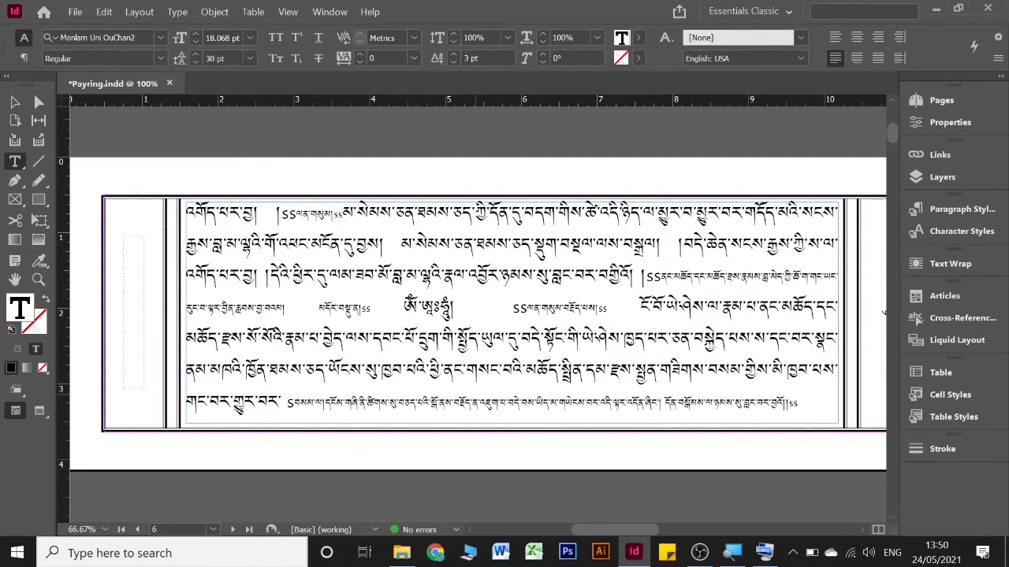
Delete all the number text in the linked side-margin frames, starting from page 4's frame
scroll(476, 398, up, 10)
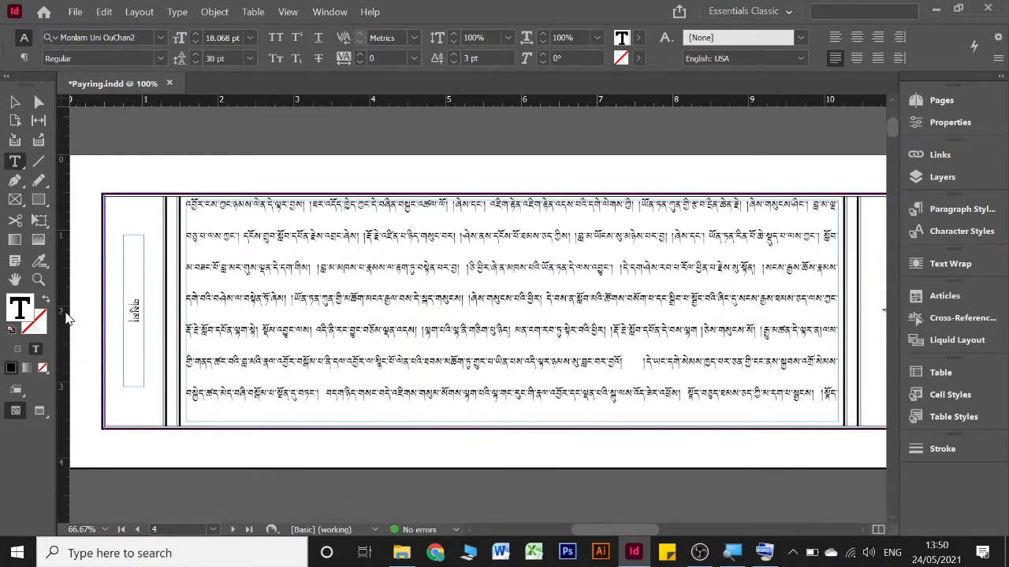
click(130, 330)
key(ctrl+a)
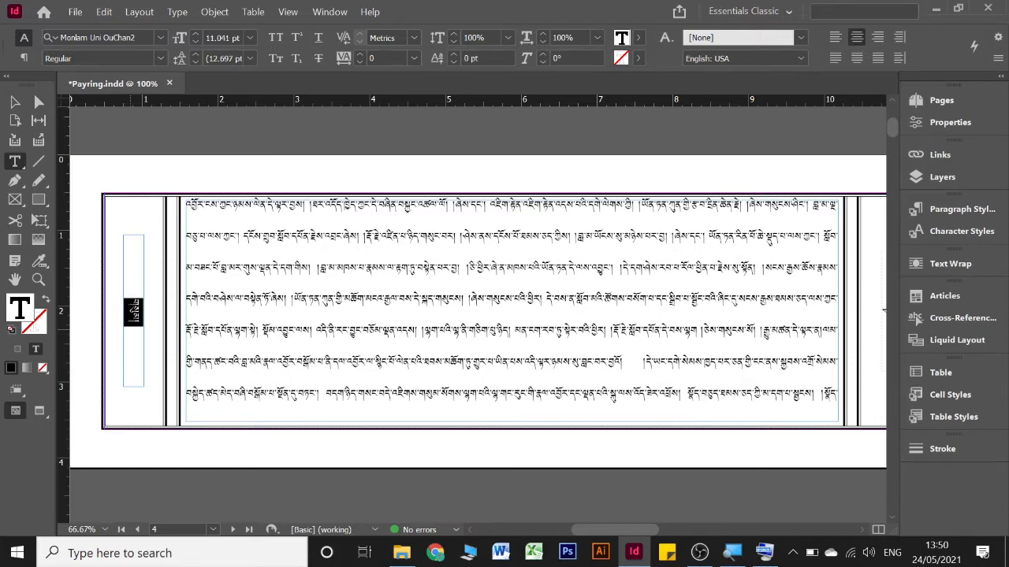
key(ctrl+shift+End)
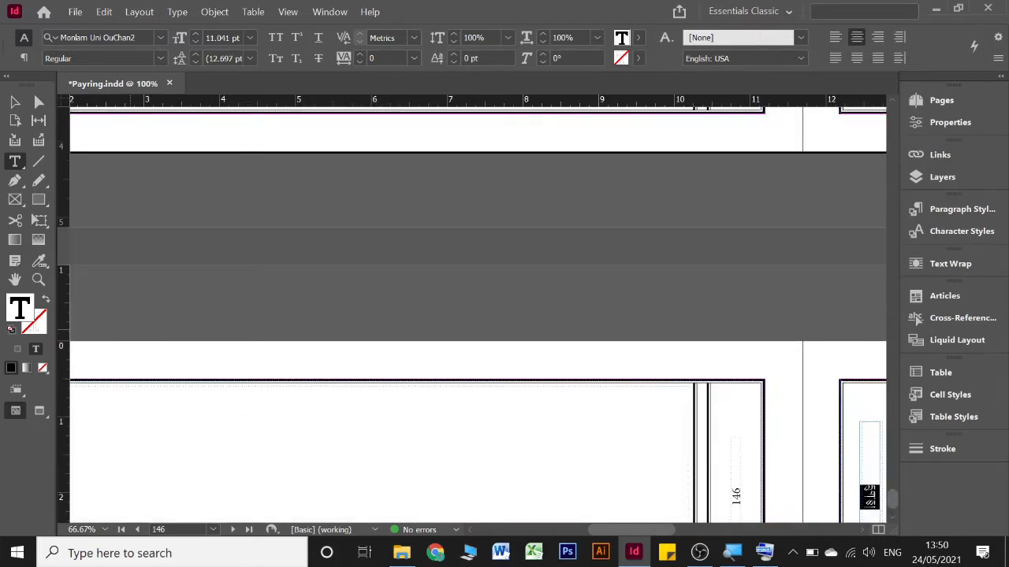
key(Delete)
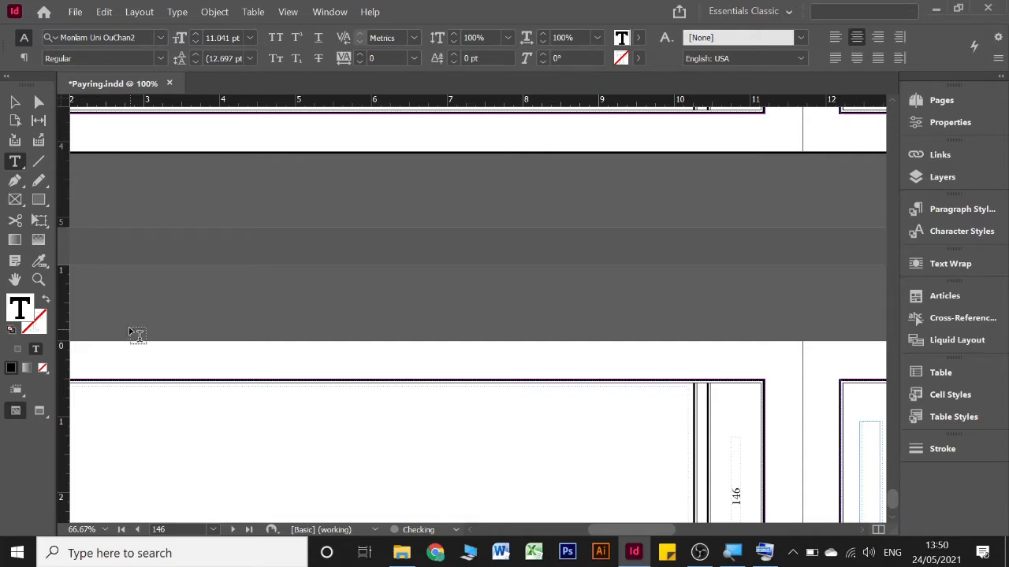
Place the Word document "number" into the empty narrow side-margin frame on page 2
scroll(130, 330, up, 3)
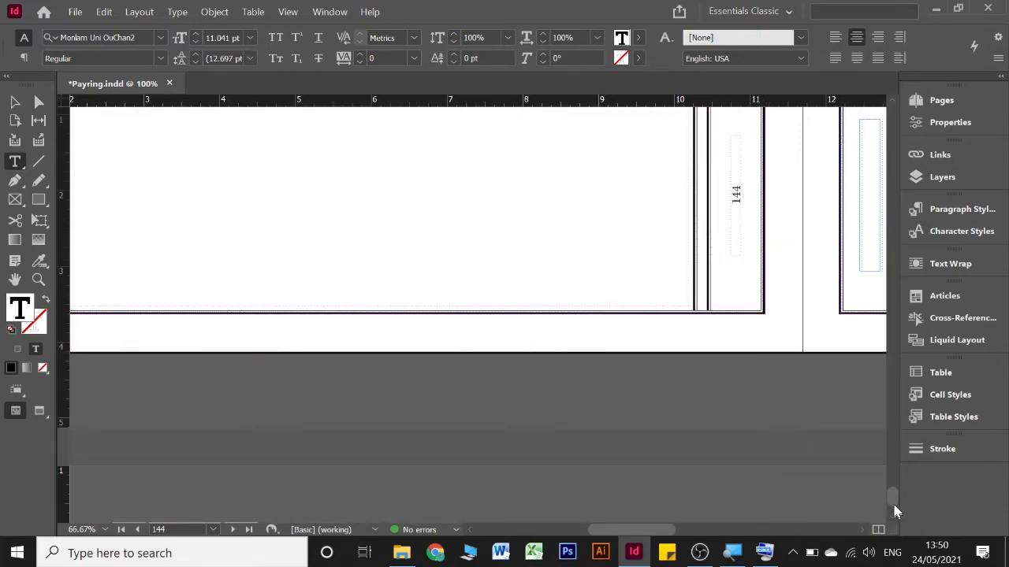
drag(894, 505, 880, 110)
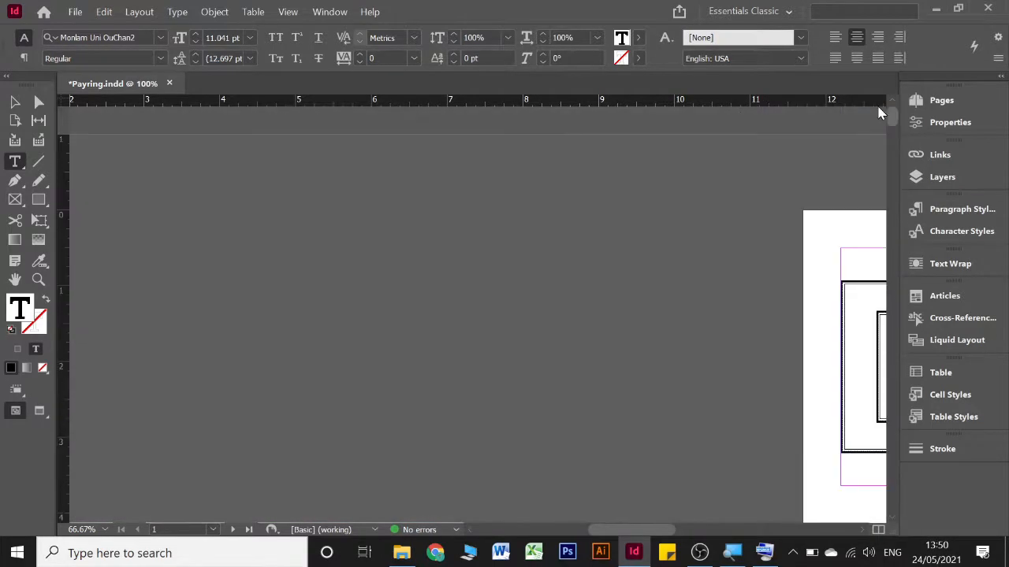
scroll(660, 213, down, 5)
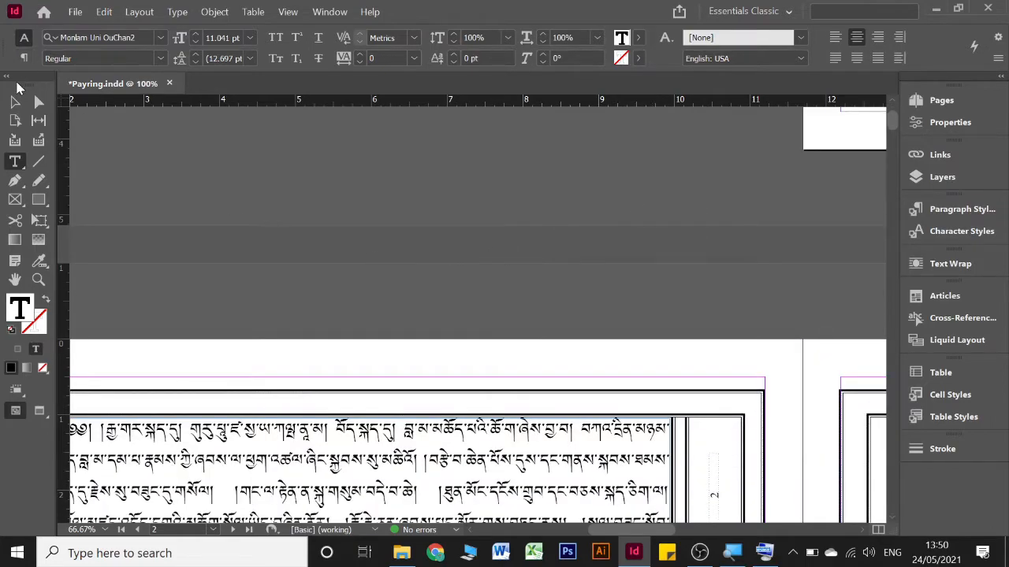
click(15, 102)
scroll(380, 260, down, 3)
scroll(382, 264, left, 5)
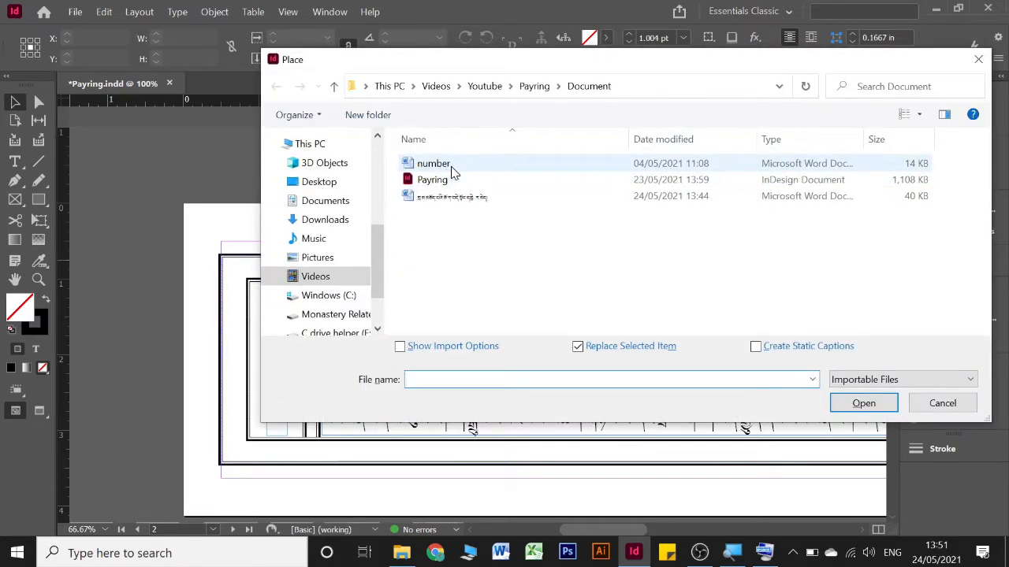
click(453, 171)
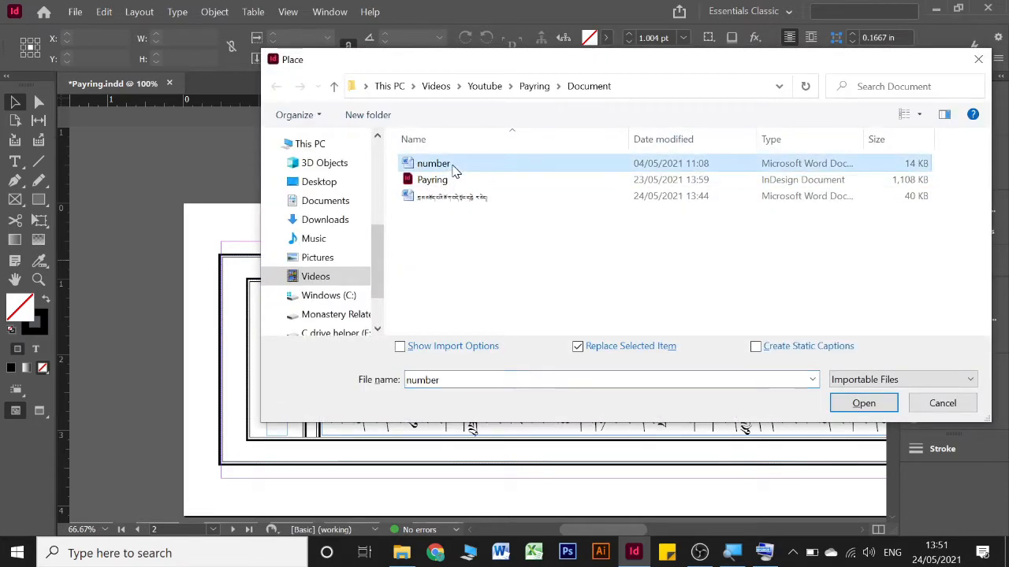
click(863, 403)
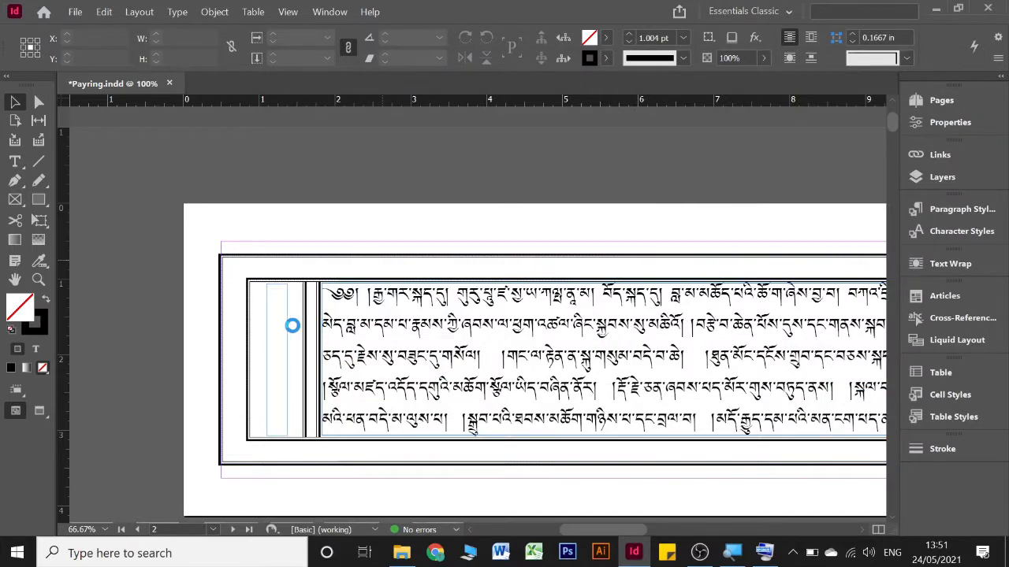
click(276, 323)
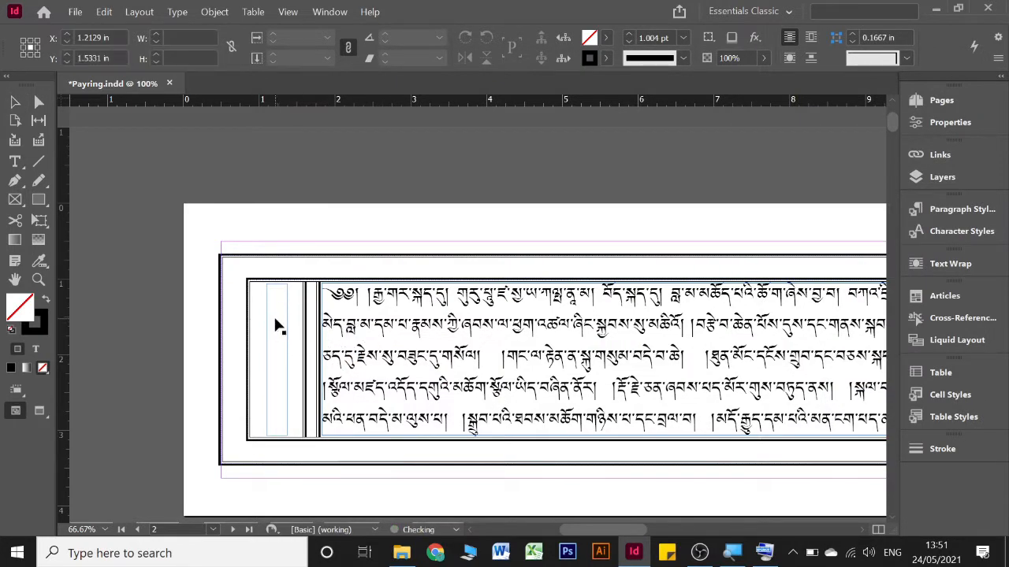
Undo the placement of the "number" document in the margin frames and discard the loaded text
scroll(289, 439, down, 10)
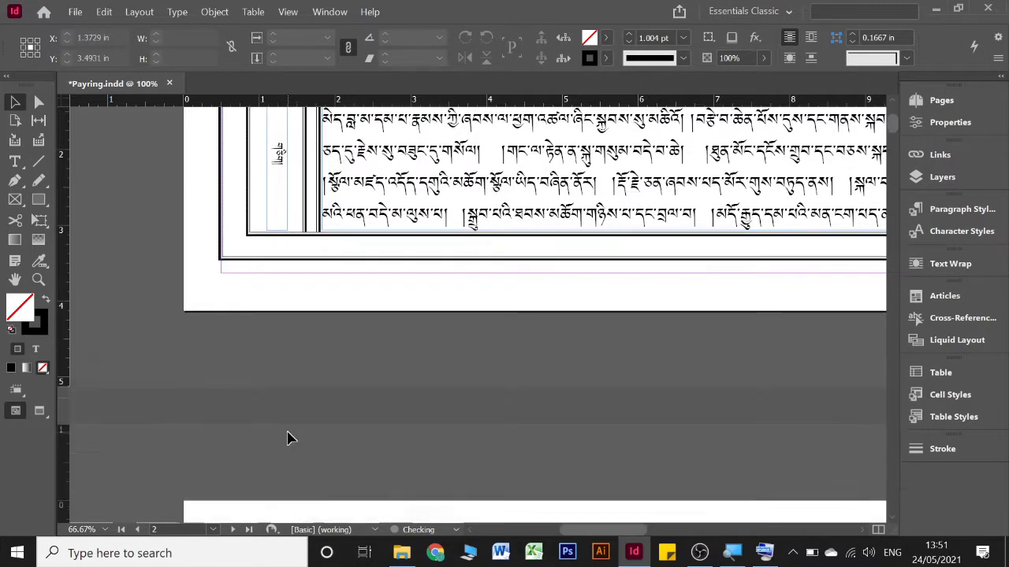
scroll(289, 439, down, 8)
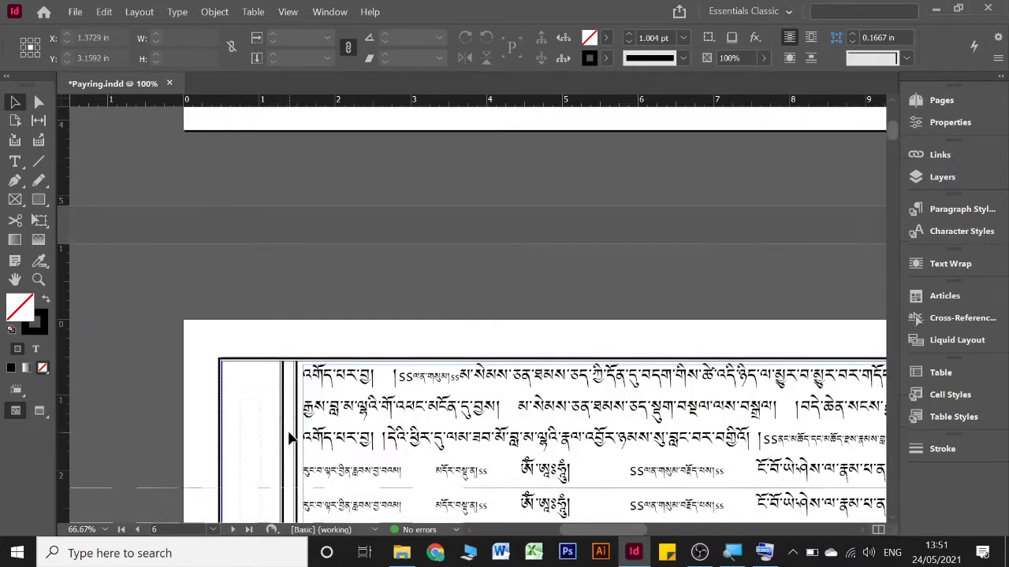
key(ctrl+z)
scroll(296, 429, up, 7)
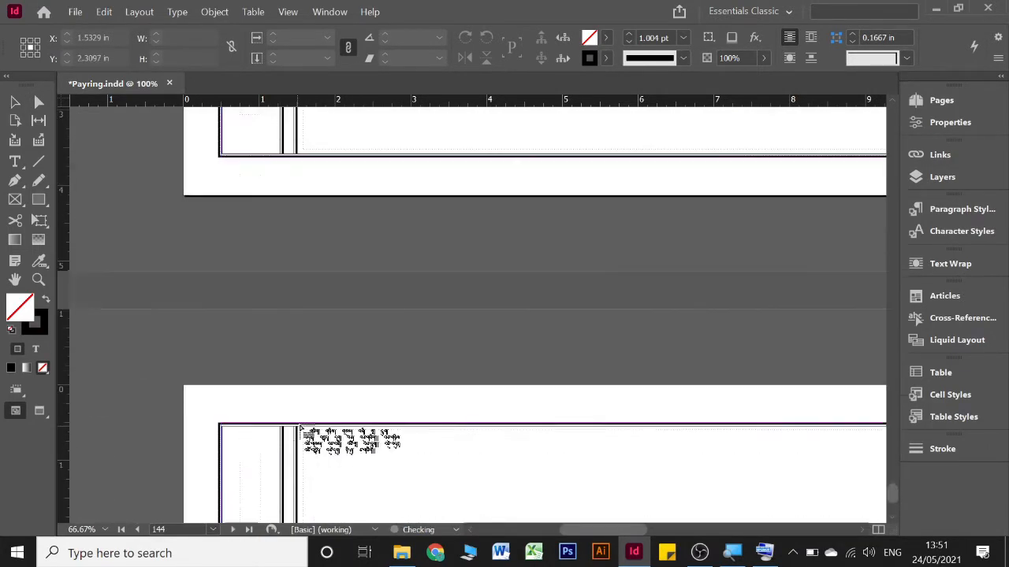
scroll(300, 429, up, 2)
click(14, 101)
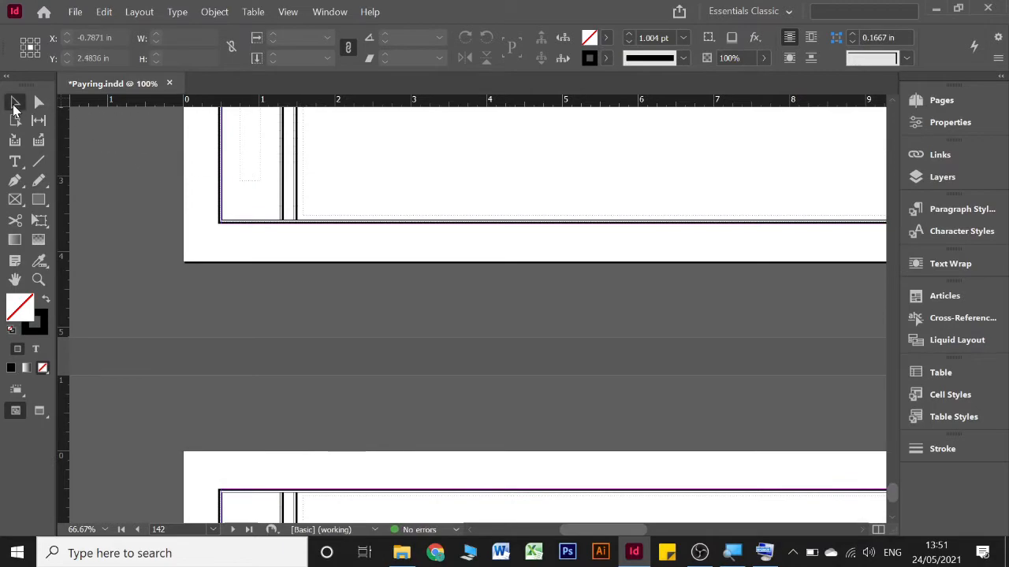
drag(892, 490, 889, 160)
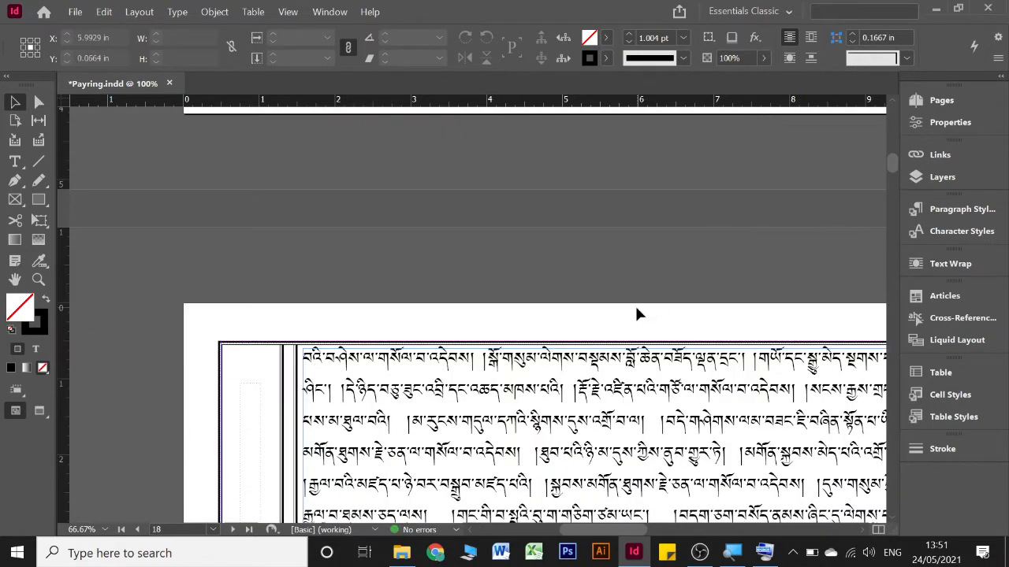
Switch to File Explorer, look over the "number" and Tibetan-titled Word files in the Document folder, and return to InDesign
scroll(634, 304, down, 6)
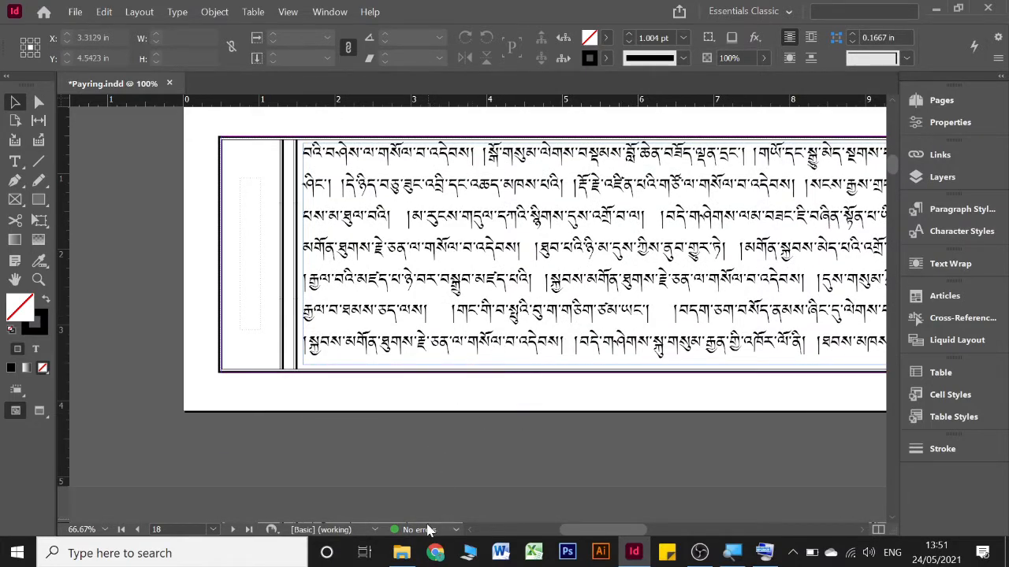
click(402, 554)
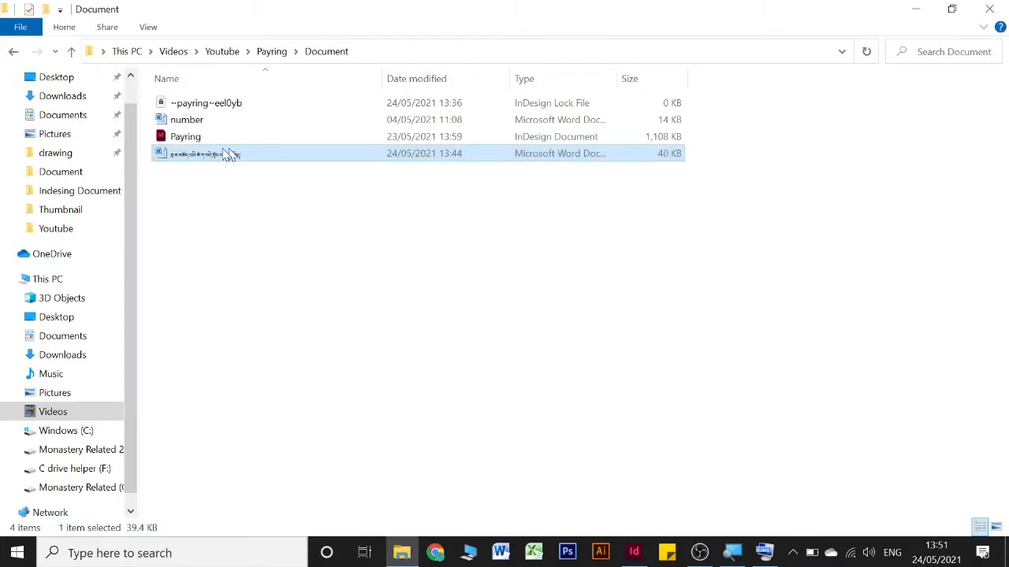
click(186, 121)
click(201, 155)
click(245, 122)
click(243, 156)
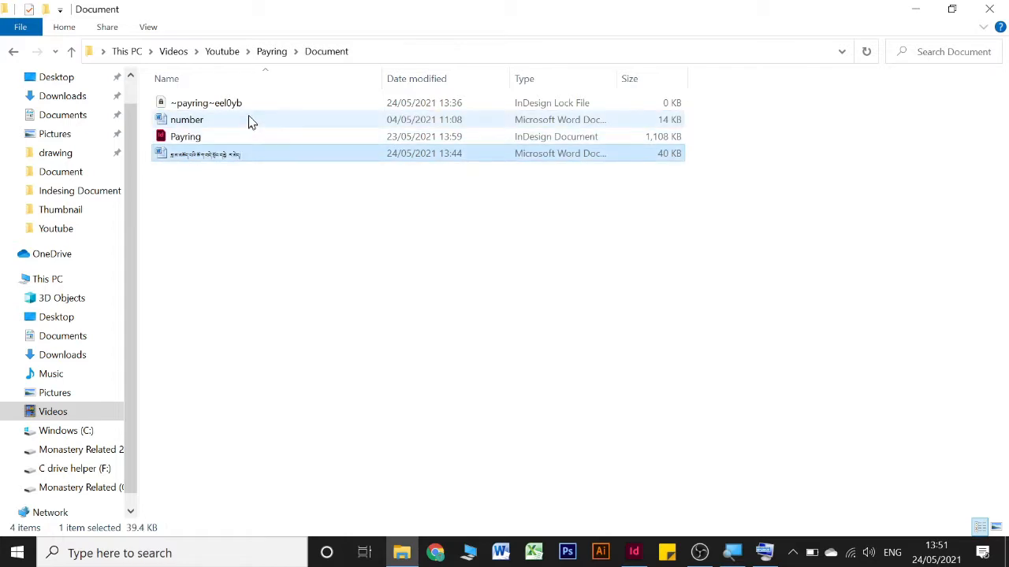
click(249, 122)
click(247, 156)
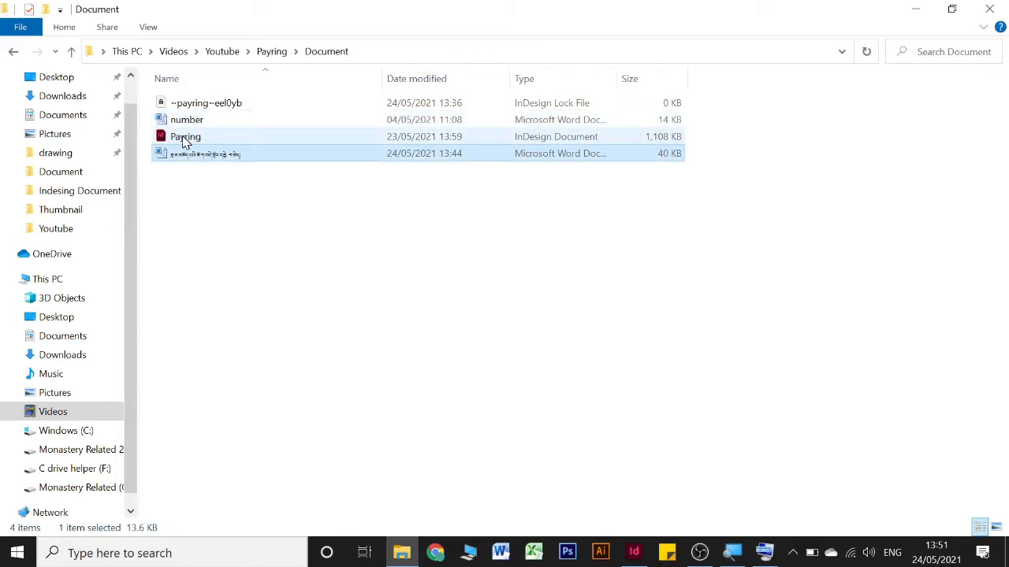
click(277, 236)
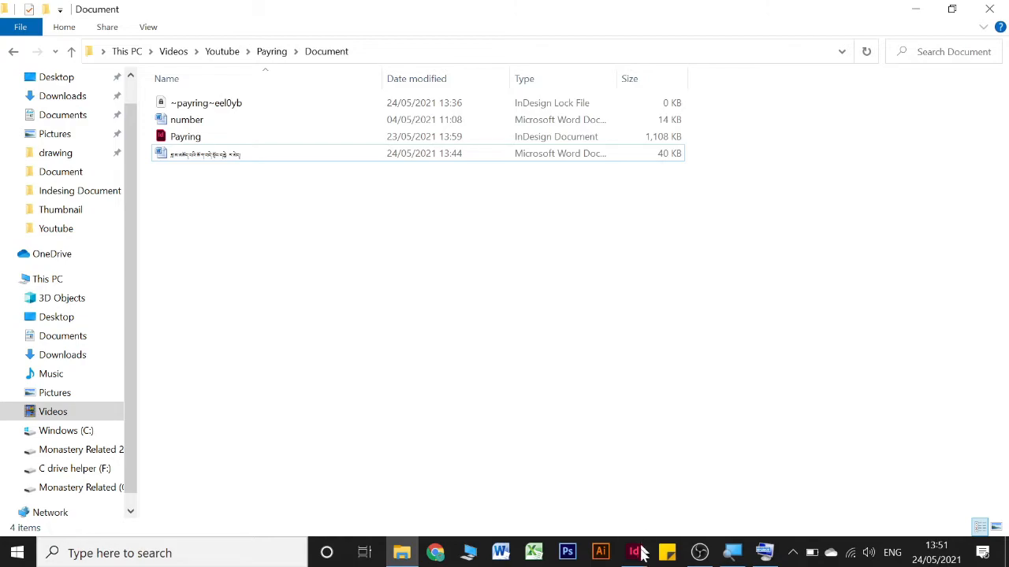
click(224, 136)
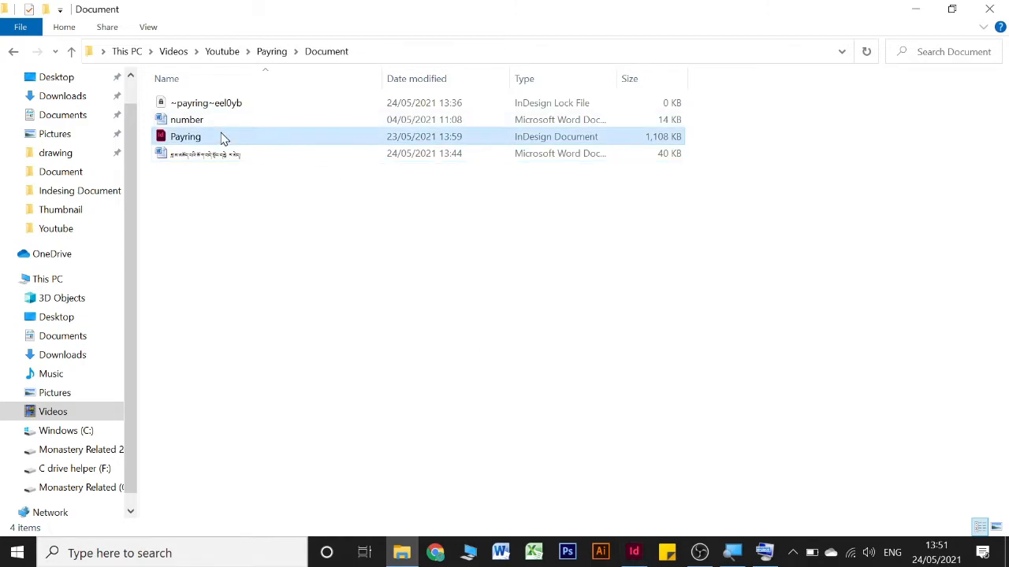
click(392, 323)
click(634, 551)
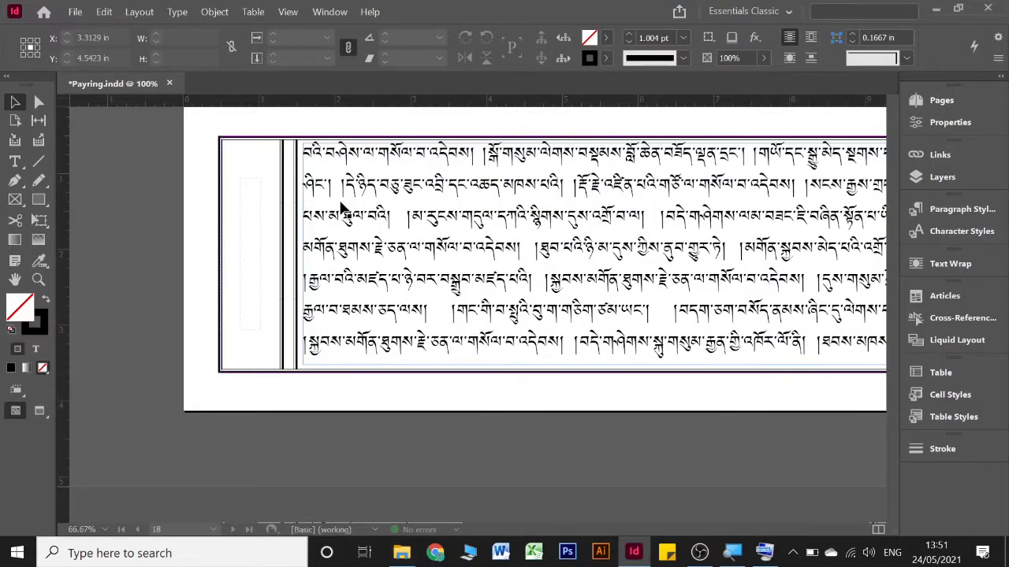
Undo the main text's line-spacing and paragraph-break edits, checking the result on page 2
scroll(431, 242, down, 5)
scroll(432, 242, up, 10)
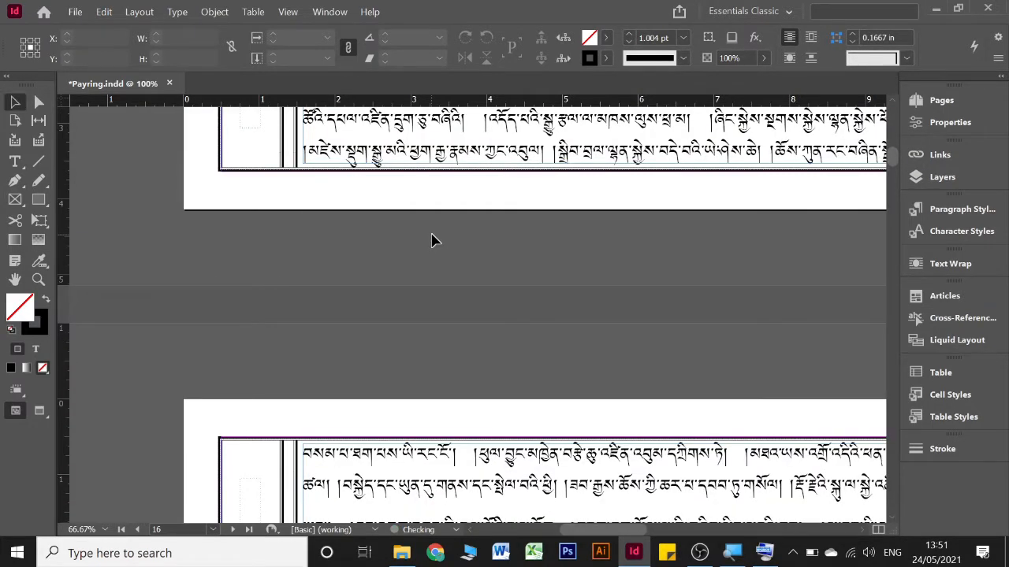
key(shift+Page_Up)
key(shift+Page_Up)
key(shift+Page_Up)
key(shift+Page_Up)
key(shift+Page_Up)
key(shift+Page_Up)
key(shift+Page_Up)
key(shift+Page_Up)
key(shift+Page_Up)
key(shift+Page_Up)
key(shift+Page_Up)
key(shift+Page_Up)
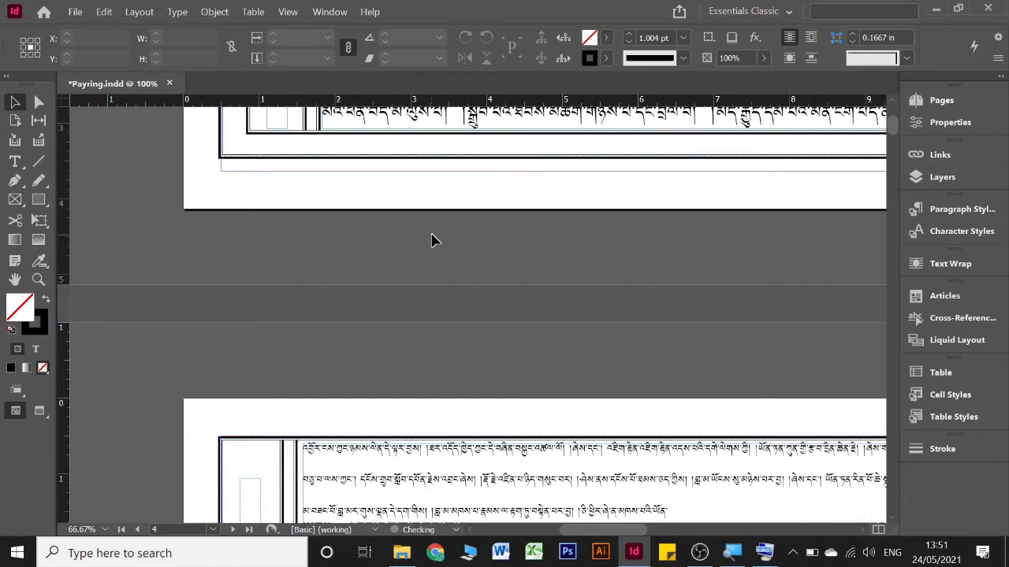
scroll(608, 311, up, 8)
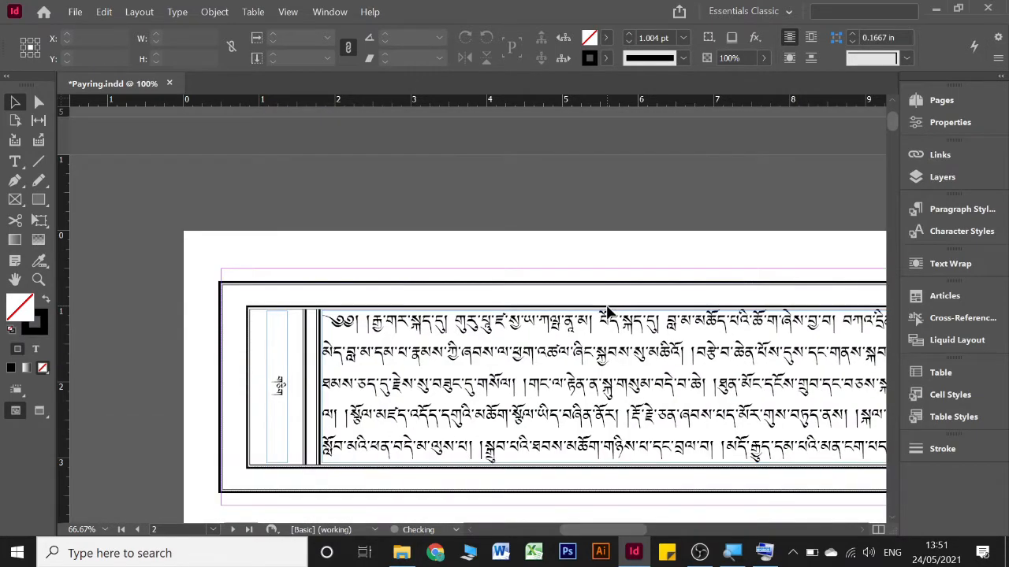
key(ctrl+z)
key(ctrl+z)
key(ctrl+z)
key(ctrl+z)
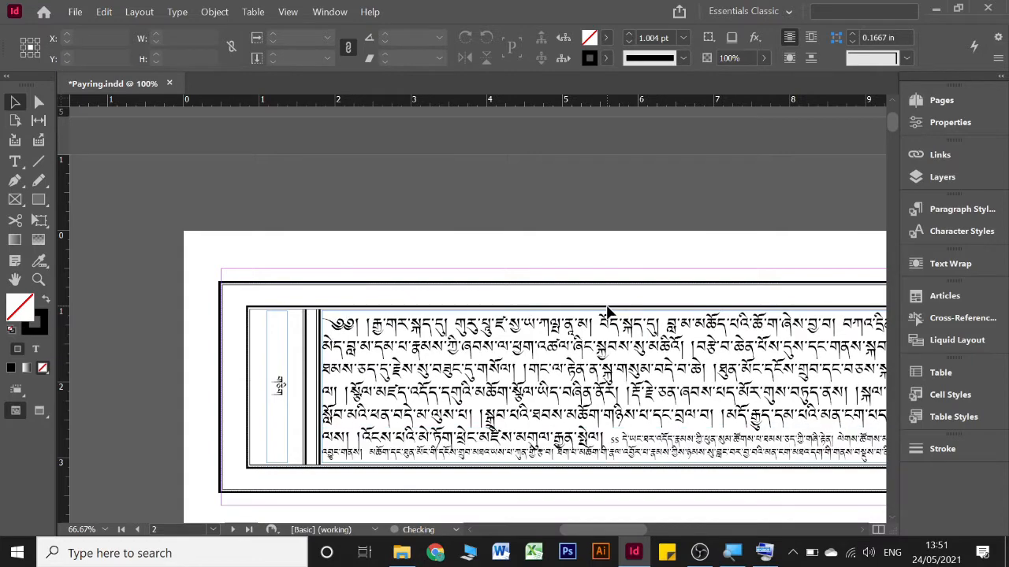
scroll(608, 312, down, 4)
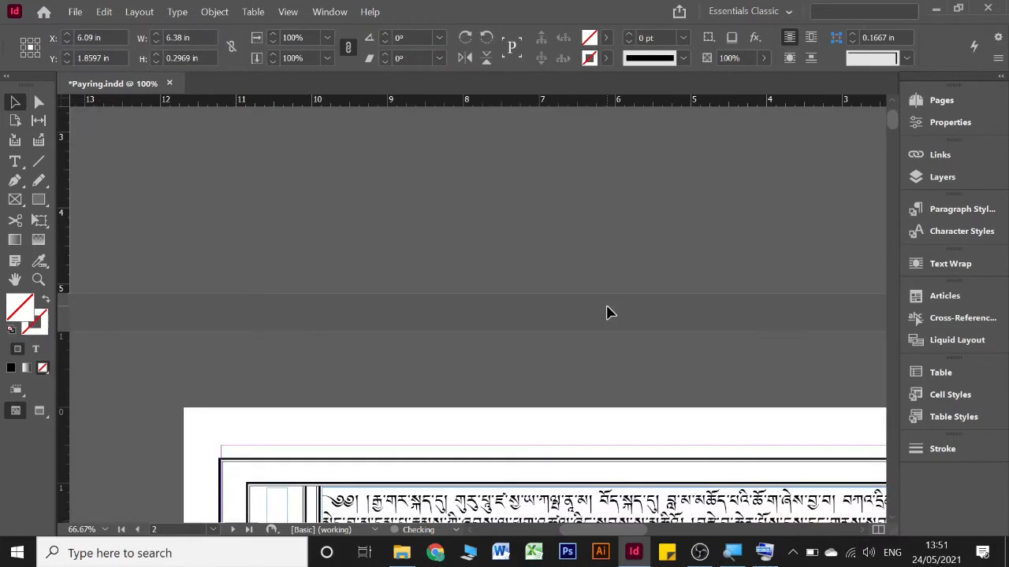
scroll(607, 312, down, 2)
click(608, 312)
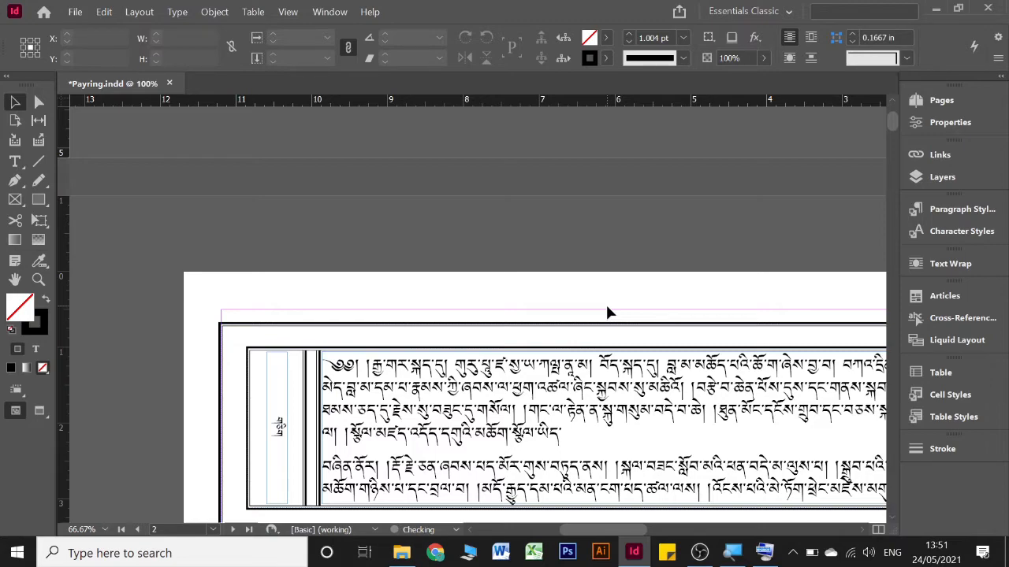
Undo the remaining main-text edits, including the title's removal and the text placement, until page 2's main frame is empty
key(ctrl+z)
key(ctrl+z)
key(ctrl+z)
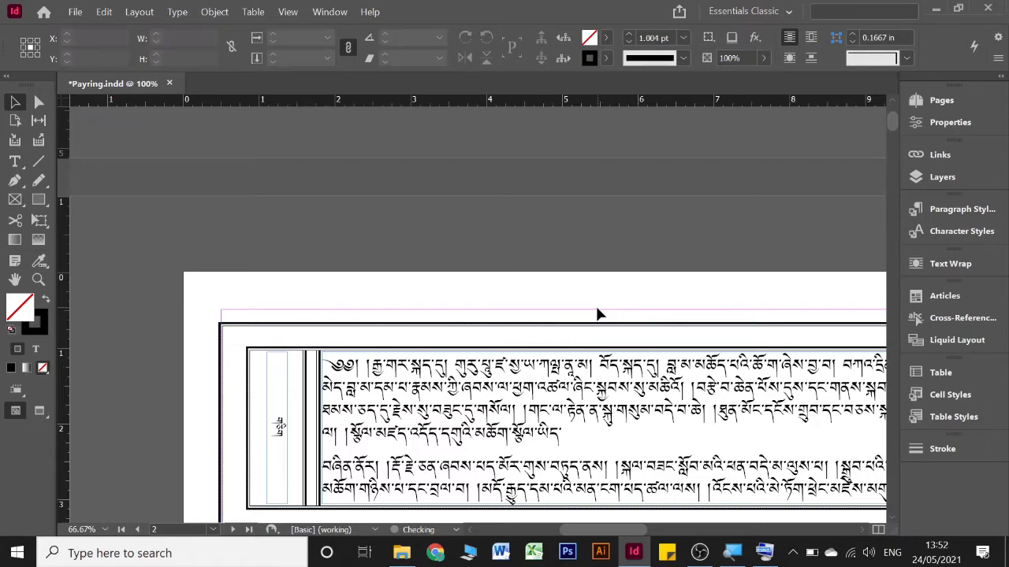
key(ctrl+z)
key(ctrl+z)
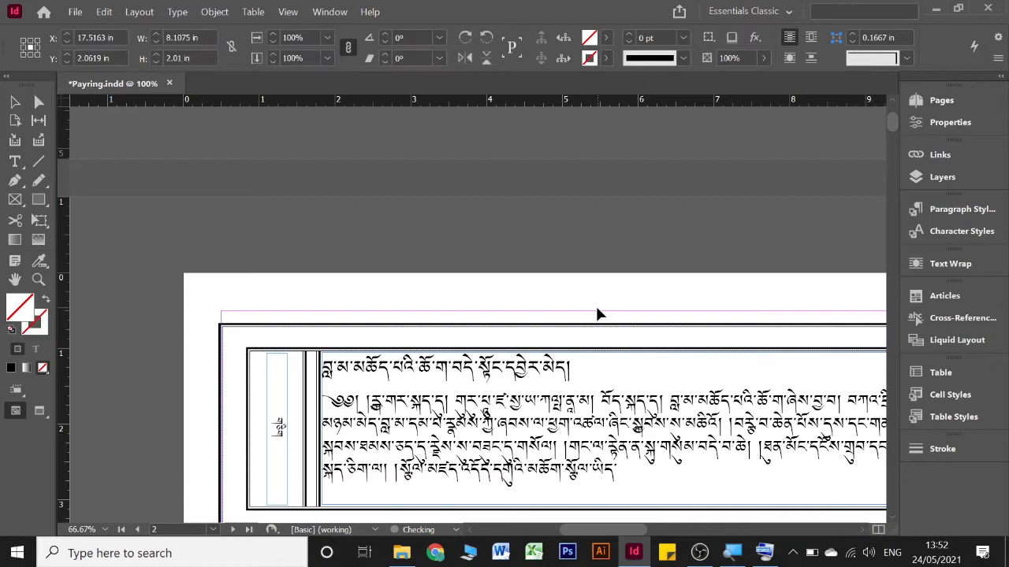
Undo the number text placement in the margin frames until the document is back to its saved layout with empty frames
key(ctrl+z)
key(ctrl+z)
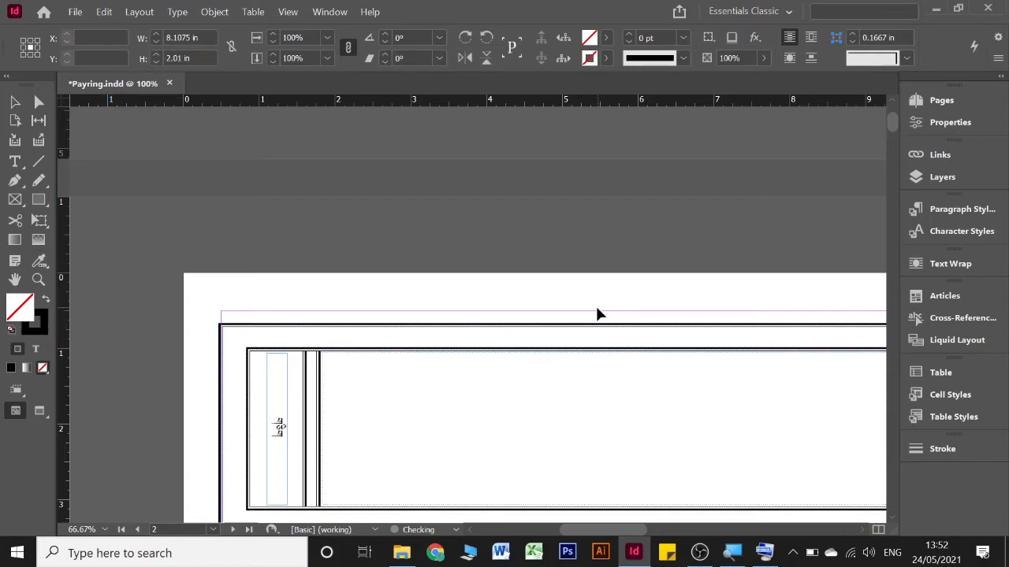
key(ctrl+z)
key(ctrl+z)
key(ctrl+z)
key(ctrl+z)
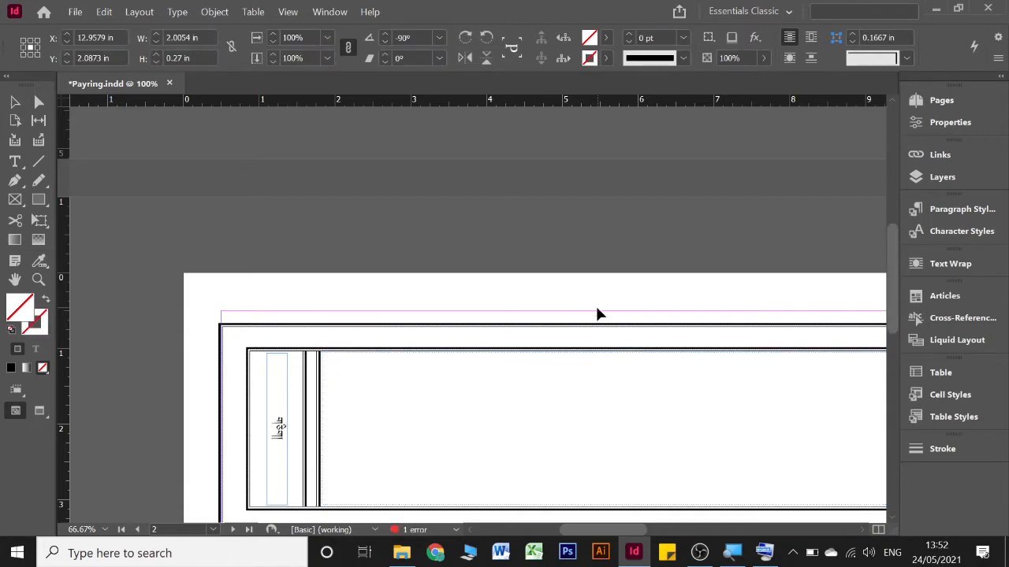
key(ctrl+z)
key(ctrl+z)
key(ctrl+z)
key(ctrl+z)
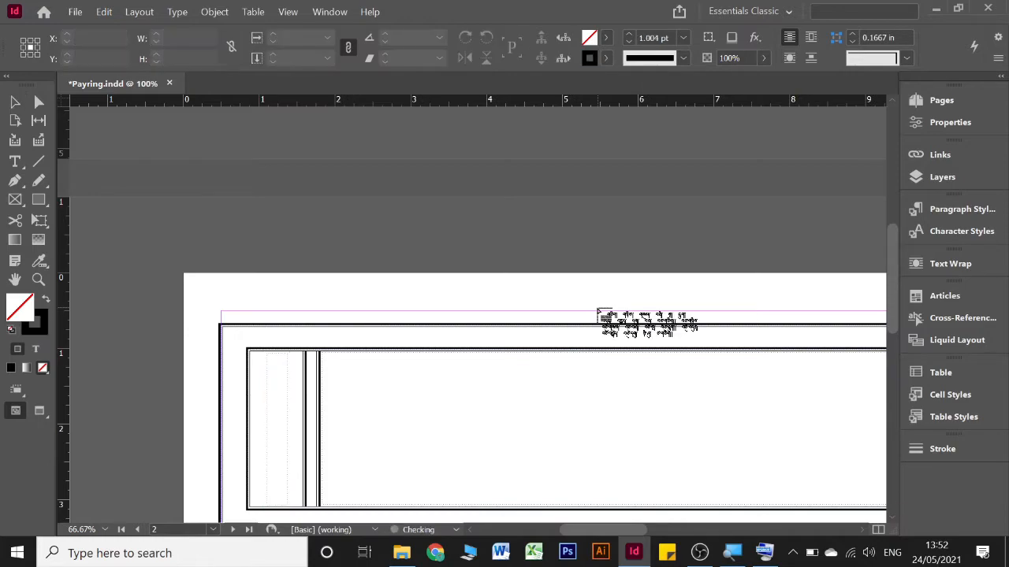
scroll(597, 313, down, 3)
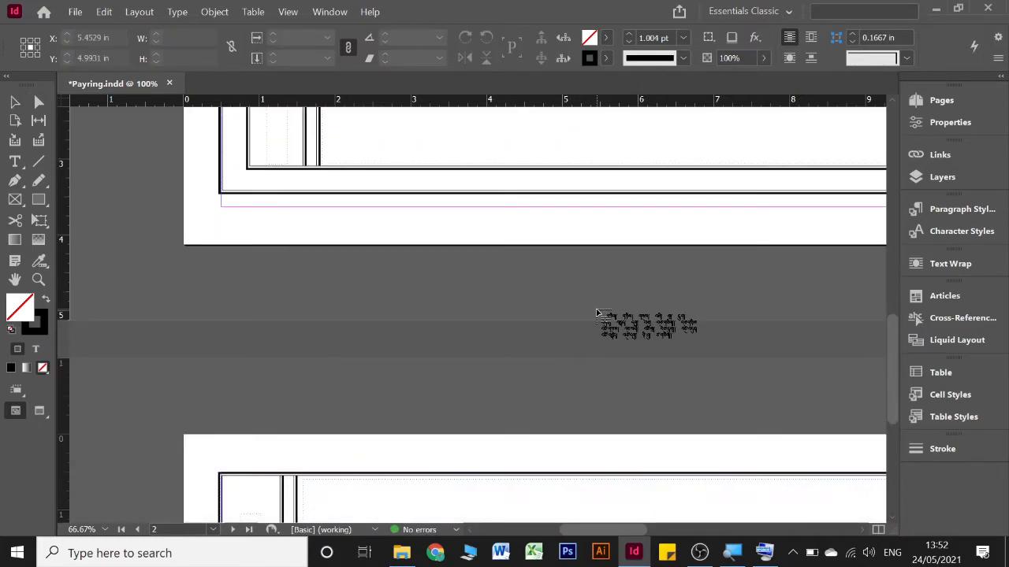
scroll(597, 312, up, 3)
click(271, 195)
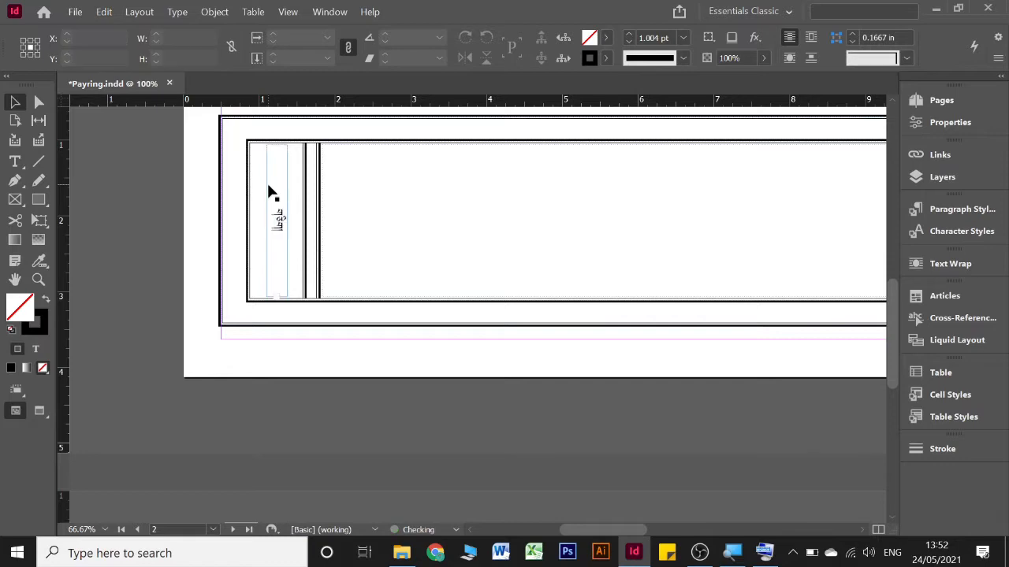
key(ctrl+z)
key(ctrl+z)
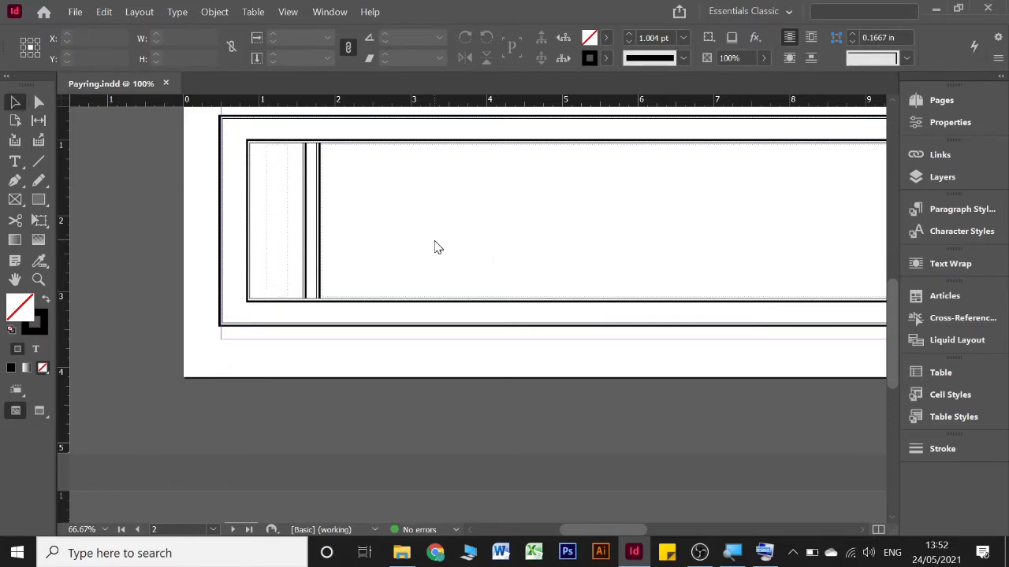
Place the Tibetan-titled Word document with the main text into the large empty frame on page 2
key(ctrl+d)
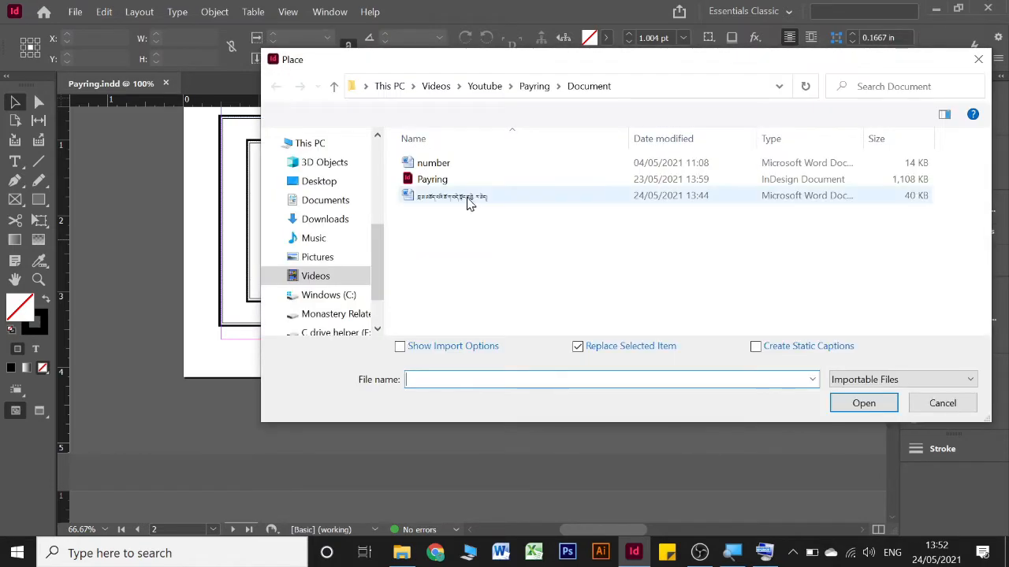
click(468, 197)
click(862, 402)
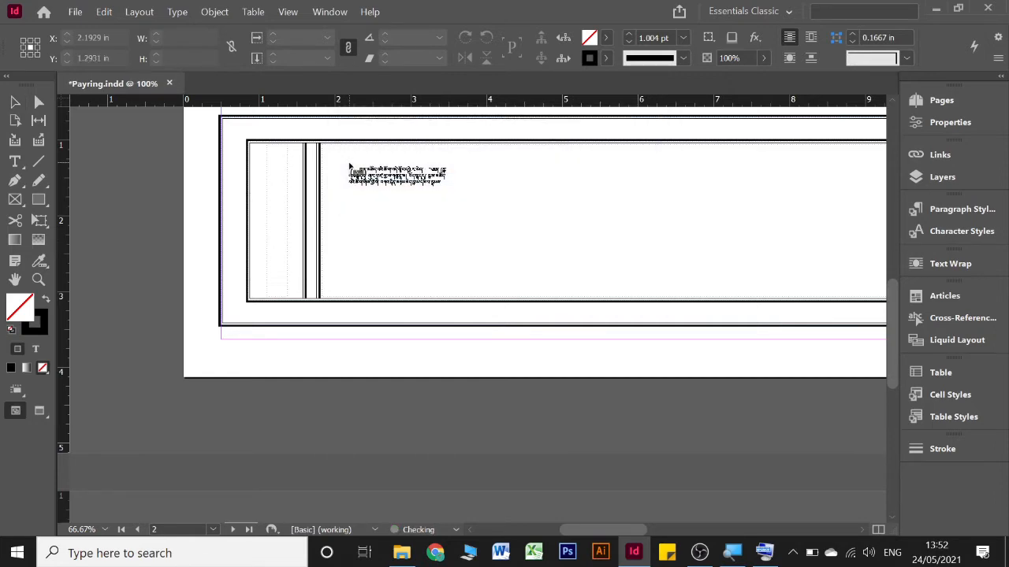
click(344, 160)
Thread the overset main text from page 2 into the large frame on page 3
scroll(604, 256, right, 5)
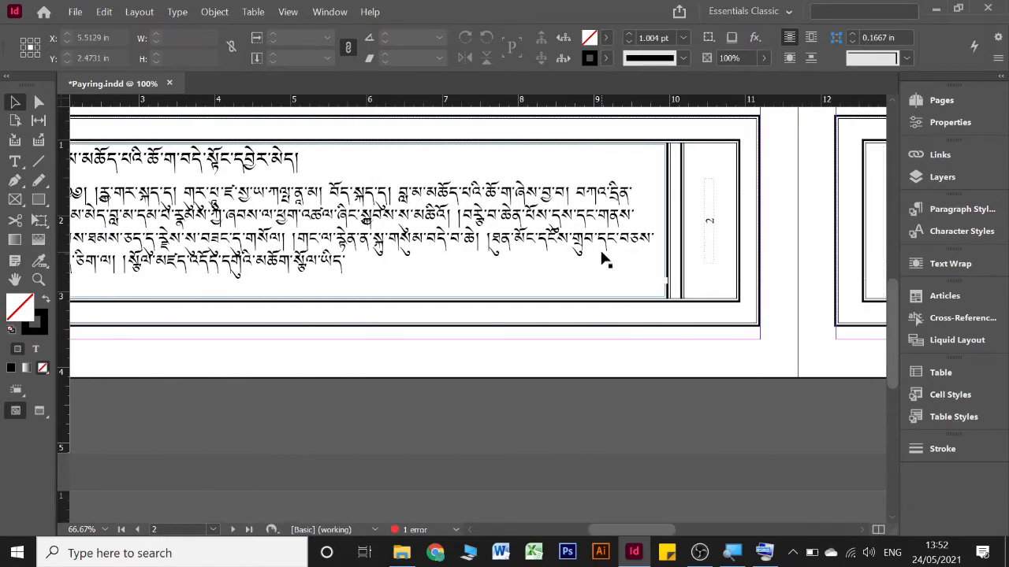
click(530, 286)
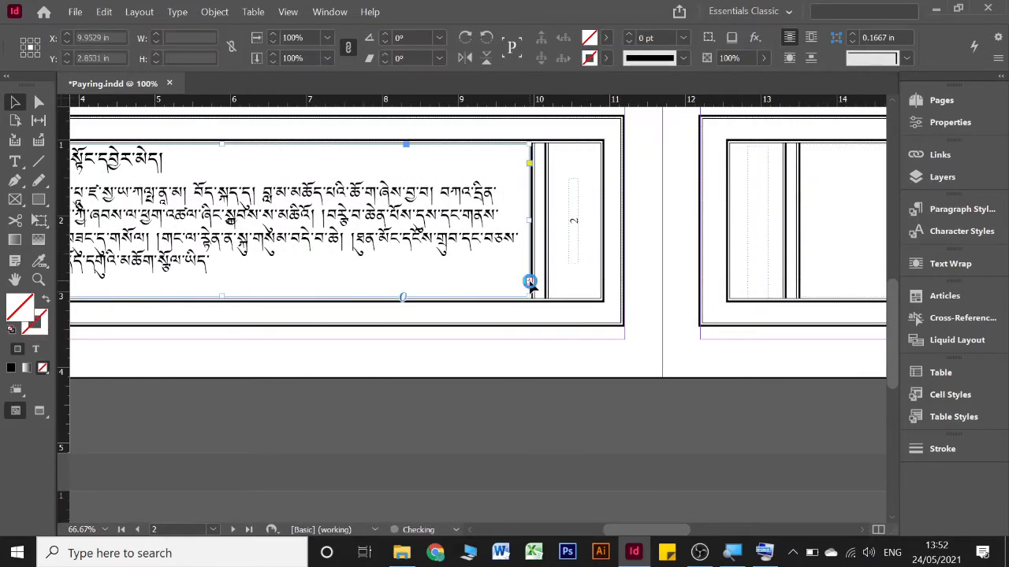
click(801, 214)
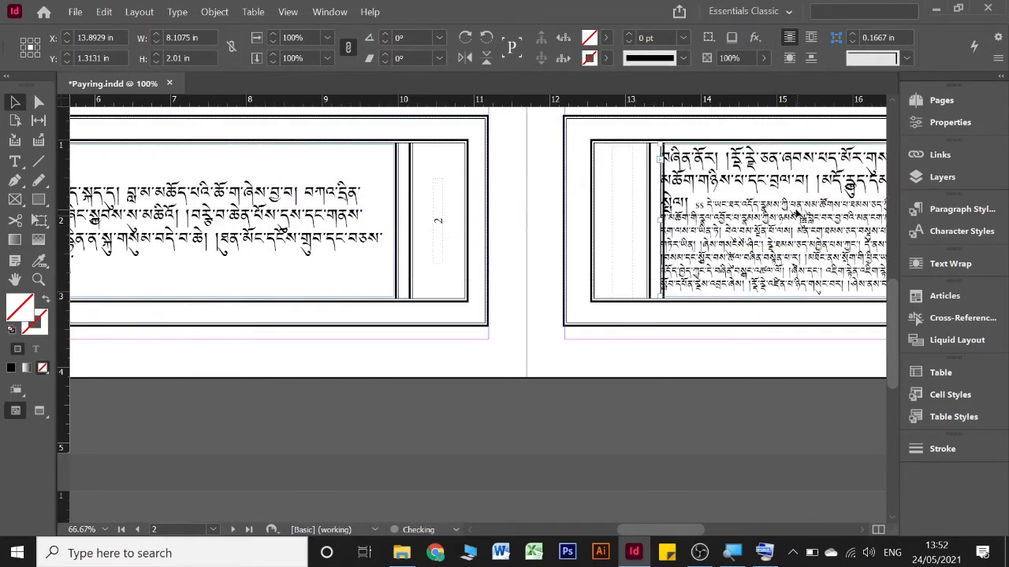
Autoflow the remaining overset text from page 3 into the main frame on page 4 and the pages after it
scroll(801, 213, right, 10)
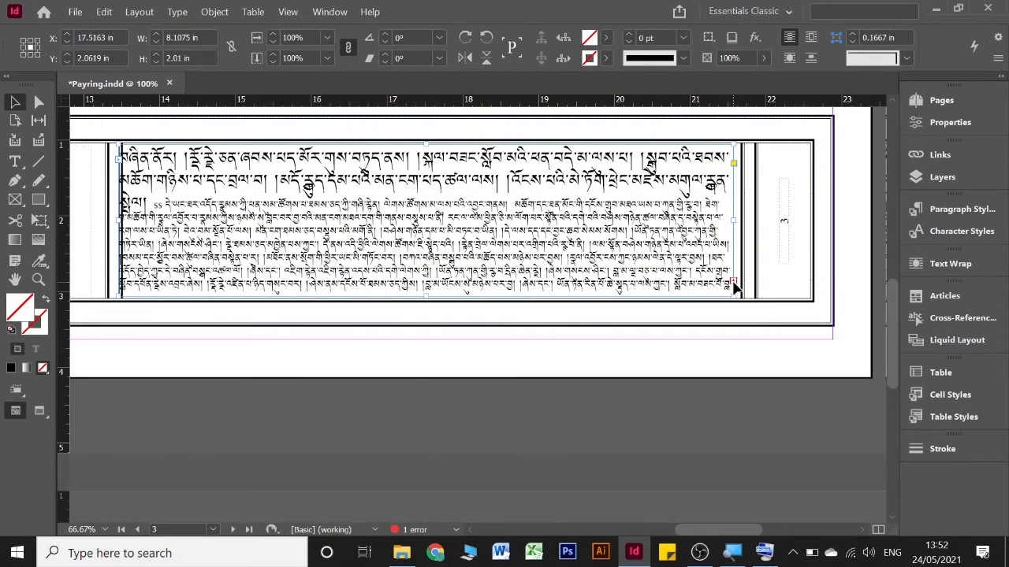
click(733, 288)
scroll(596, 288, down, 3)
scroll(596, 289, left, 6)
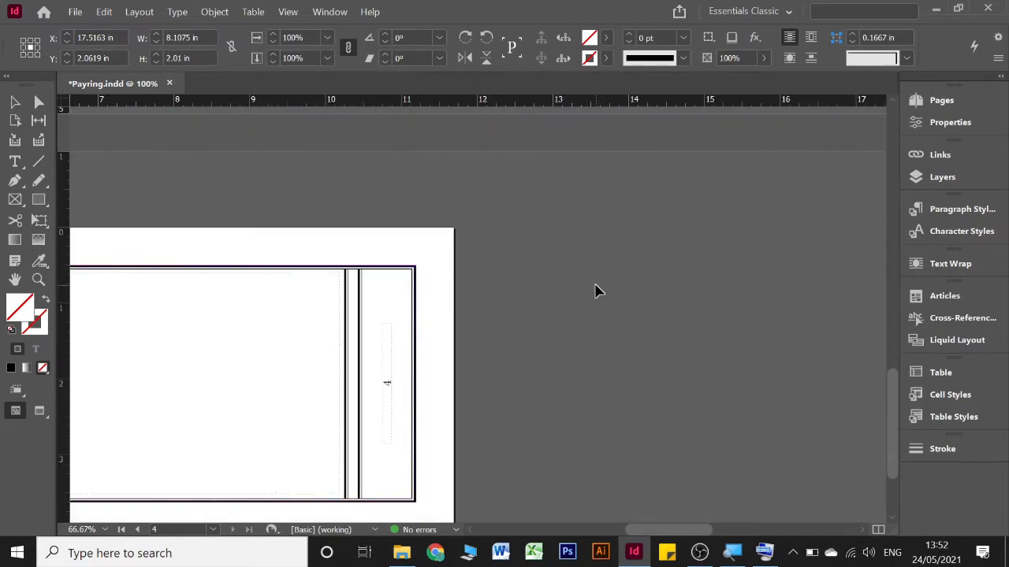
scroll(595, 283, left, 7)
click(229, 282)
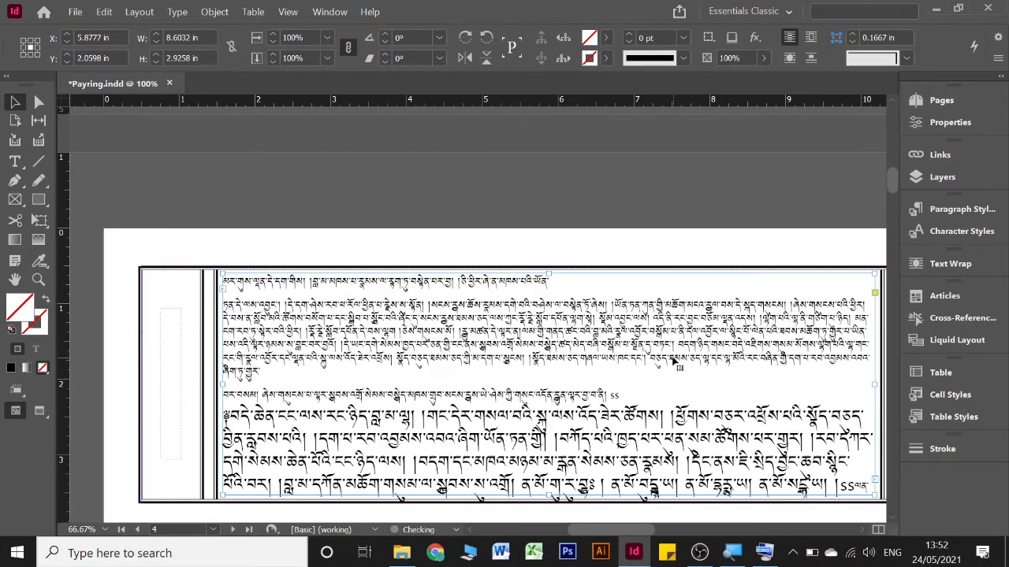
Apply the Adobe World-Ready Single-line Composer to the entire main text story starting on page 2
scroll(674, 359, up, 10)
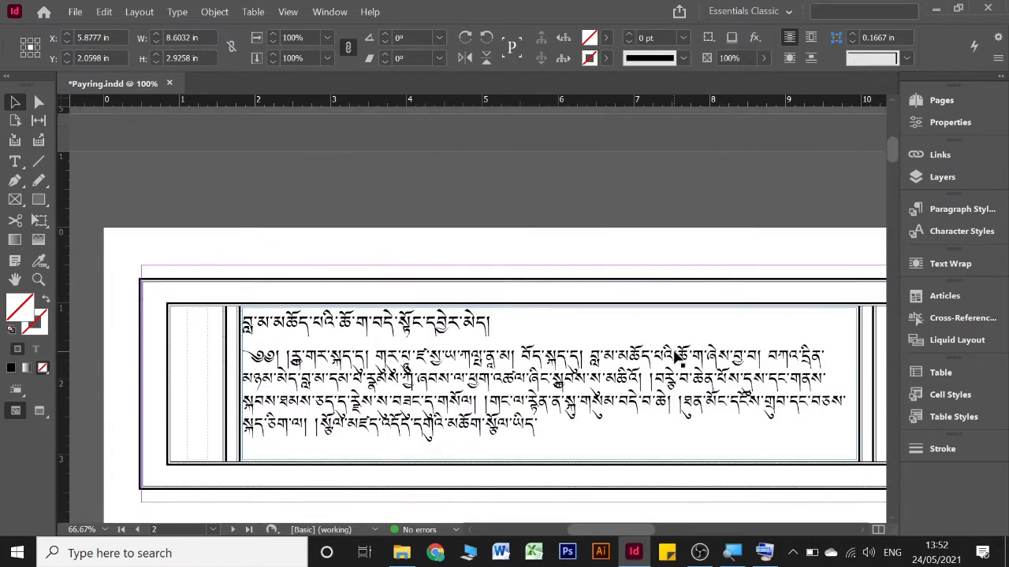
scroll(676, 357, down, 2)
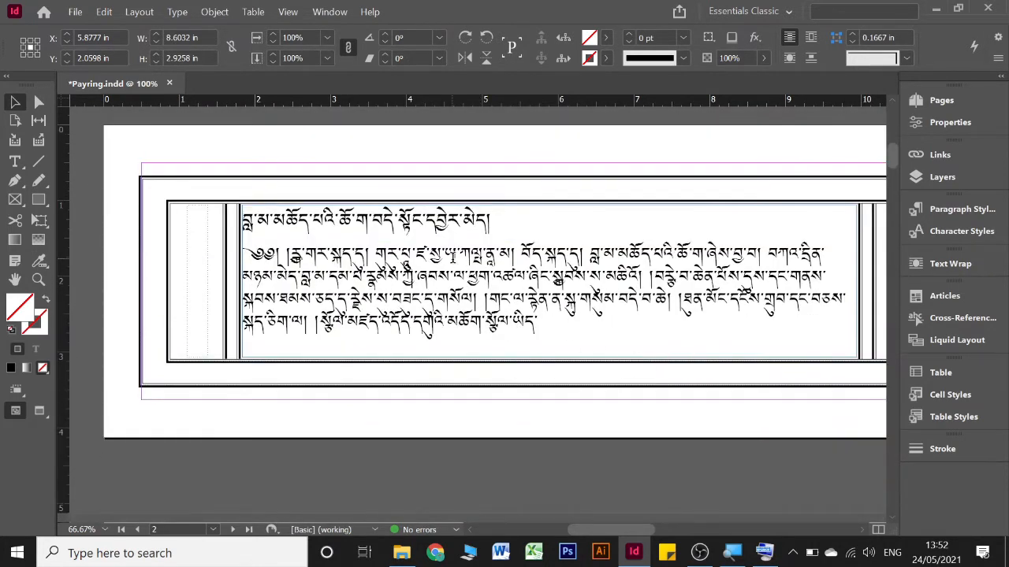
double_click(454, 257)
key(ctrl+a)
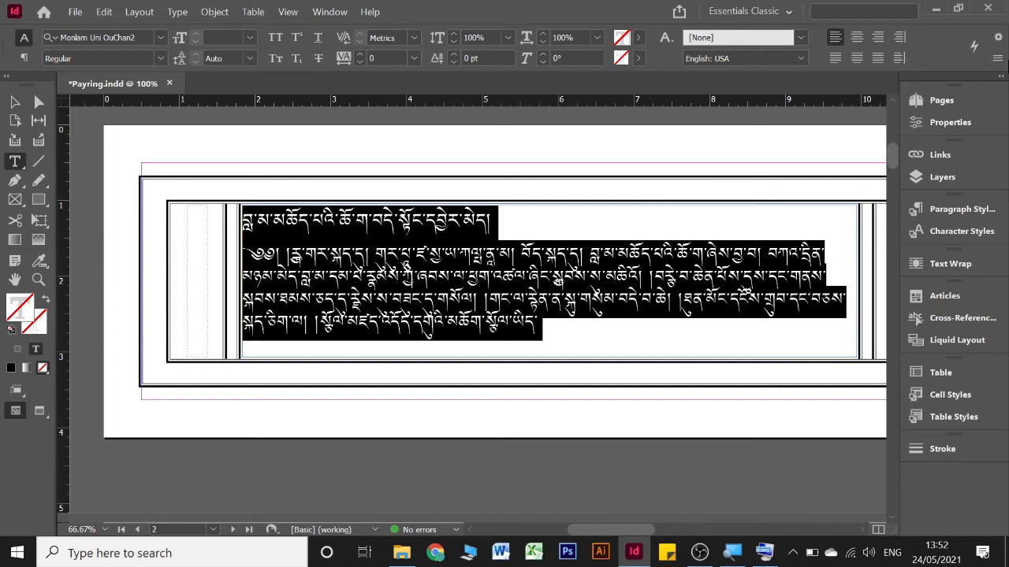
click(997, 58)
click(856, 151)
Set the leading of the entire main text to 30 pt
click(234, 60)
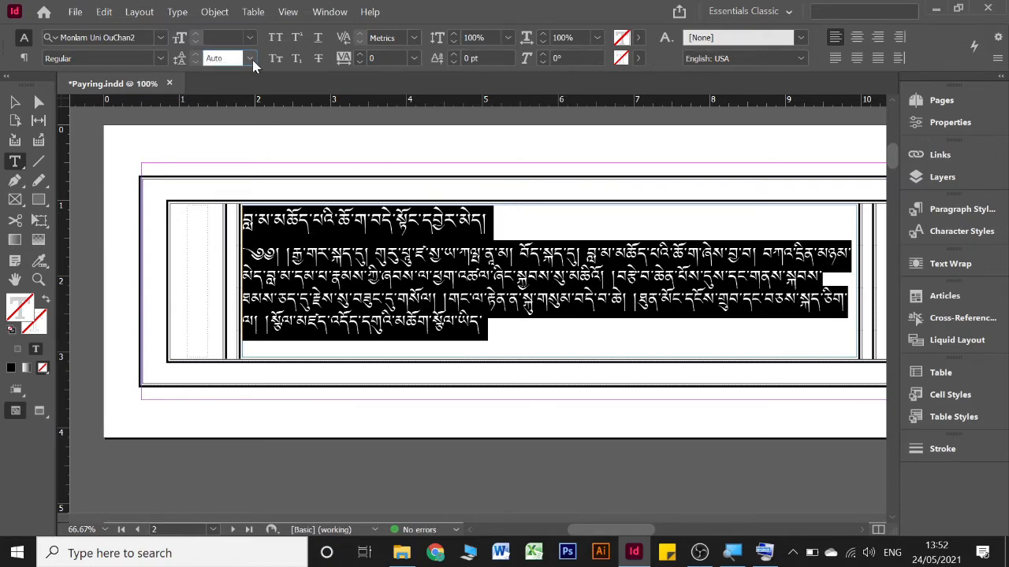
click(251, 63)
click(311, 253)
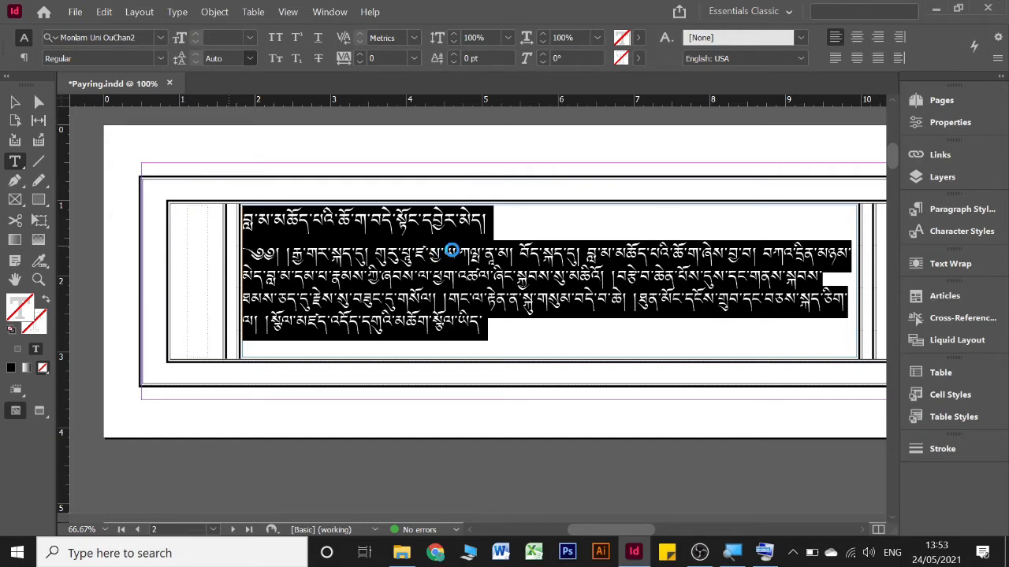
Try to cut the title line above the main text on page 2, and undo the cut, leading and composer changes
drag(547, 220, 212, 209)
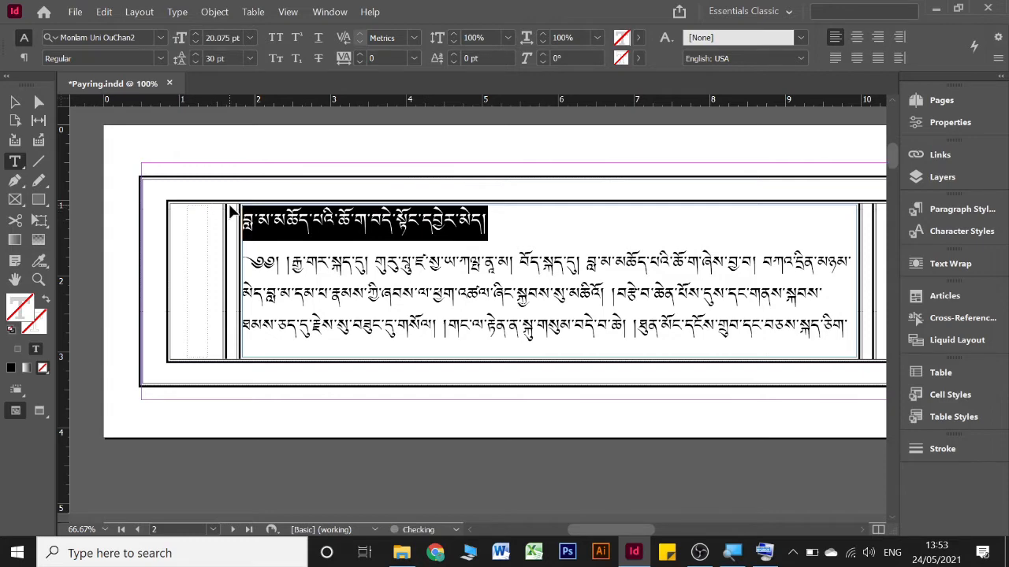
key(ctrl+x)
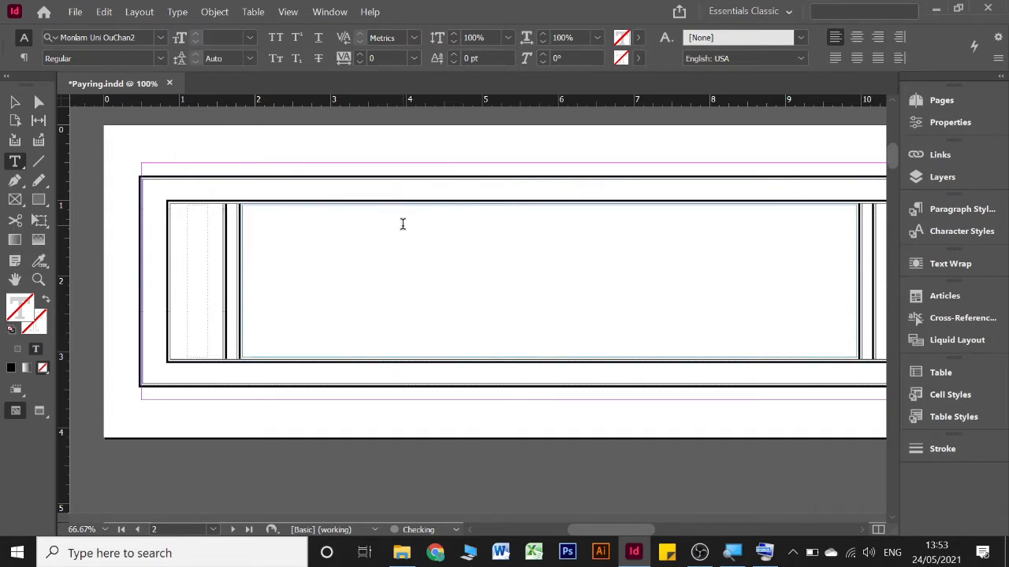
key(ctrl+z)
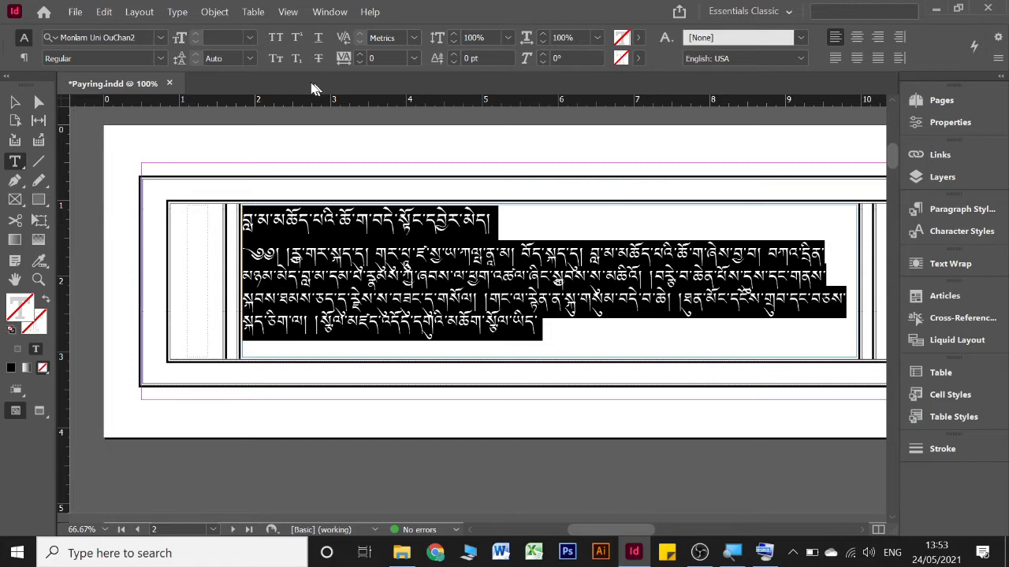
Set the leading of the whole main text to 30 pt and delete the title line at its start on page 2
click(249, 59)
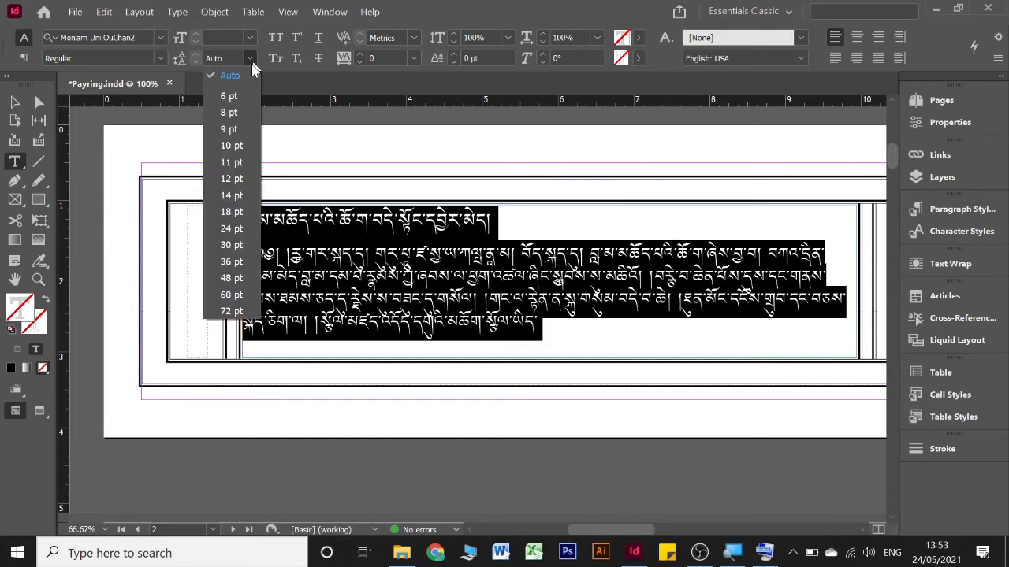
click(231, 245)
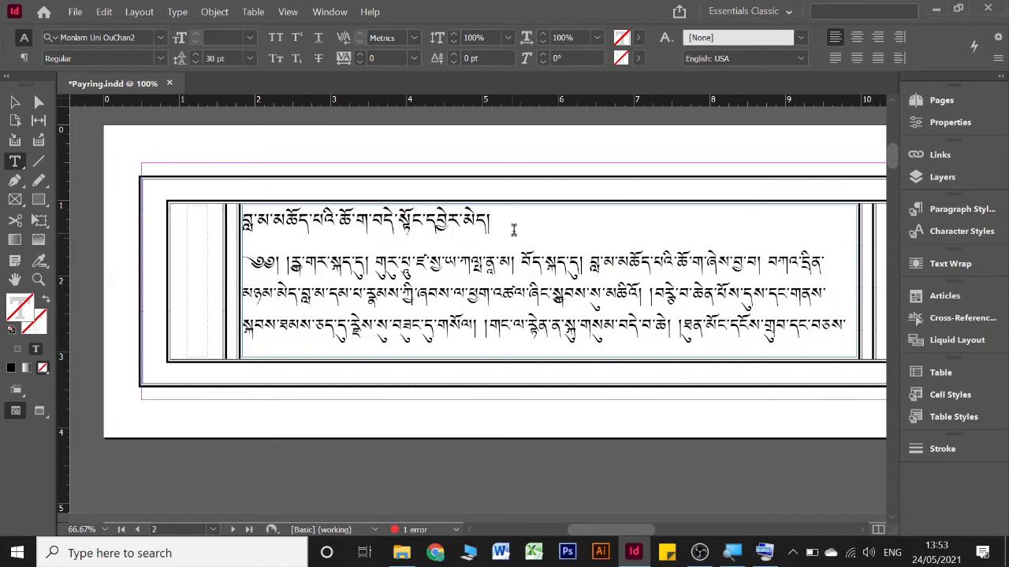
drag(513, 227, 205, 215)
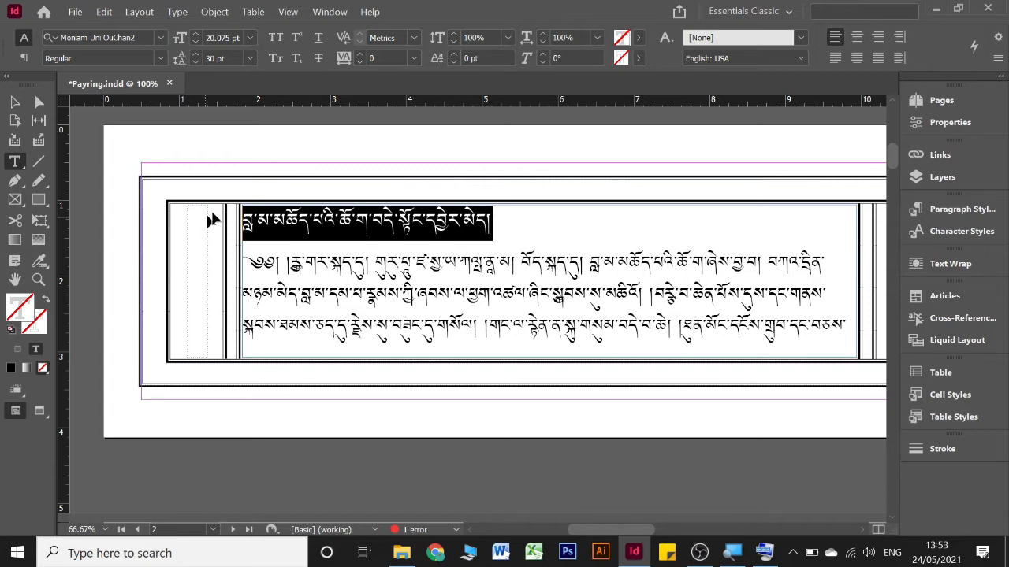
key(BackSpace)
key(BackSpace)
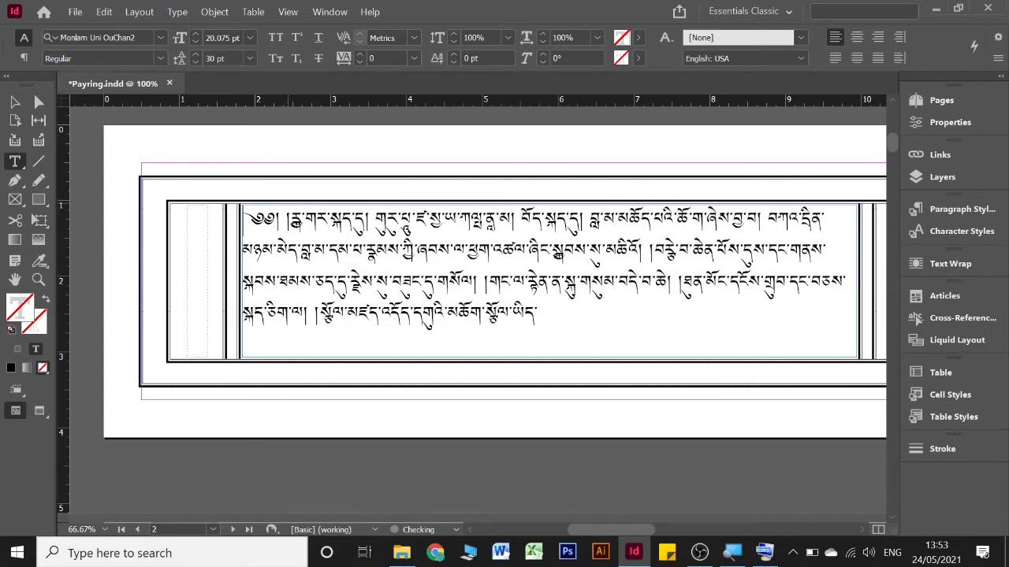
Switch the complete main text story to the Adobe World-Ready Single-line Composer
key(ctrl+a)
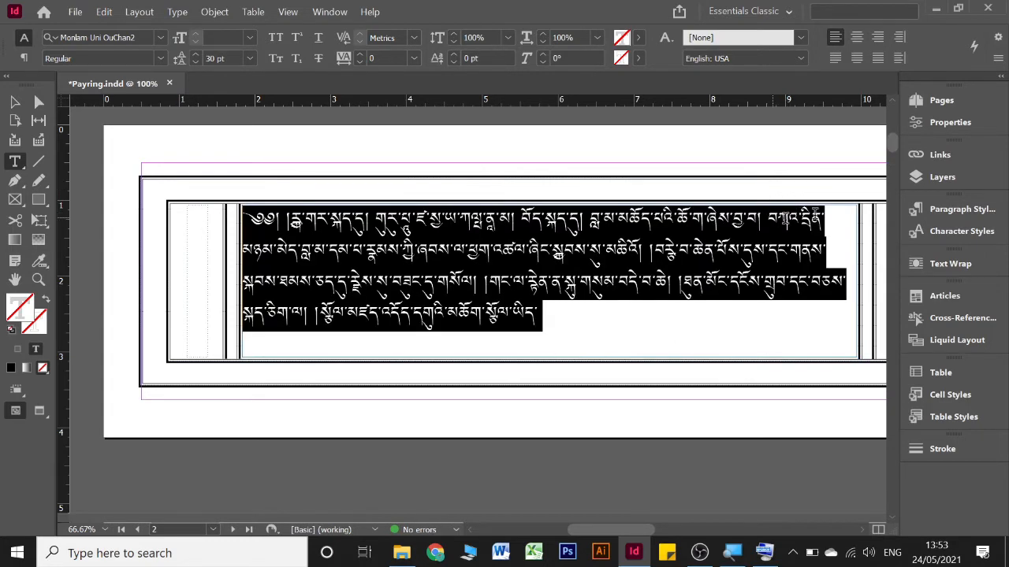
click(998, 58)
click(819, 147)
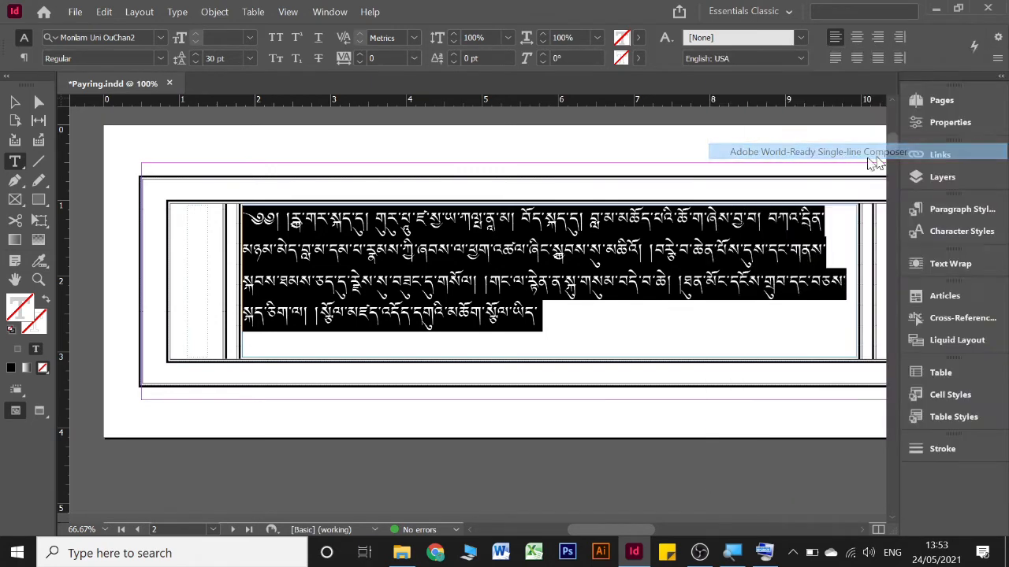
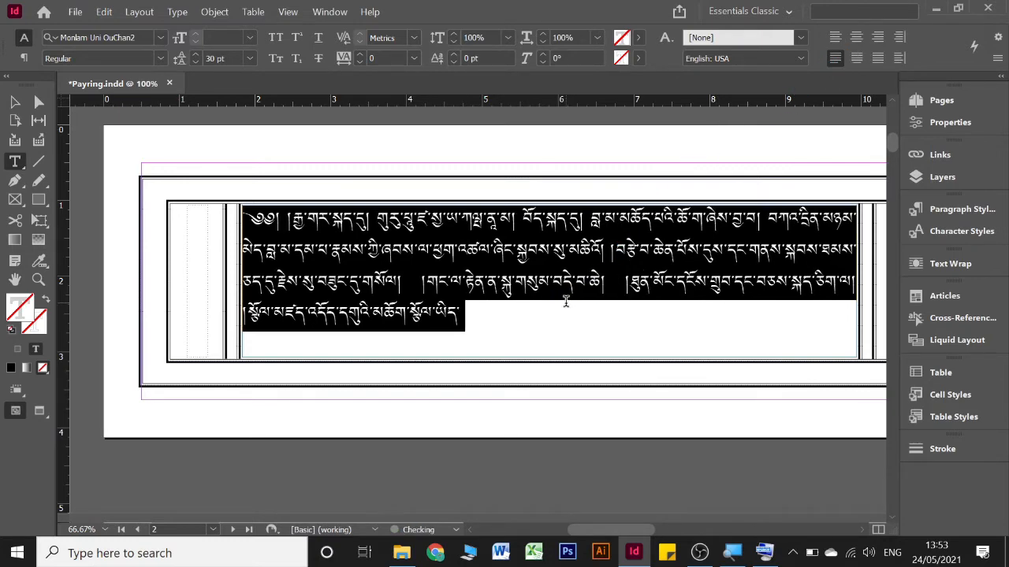
Remove the break after "ཡིད་" in the fourth line on page 2 so the following text continues on that line
click(496, 316)
key(ctrl+v)
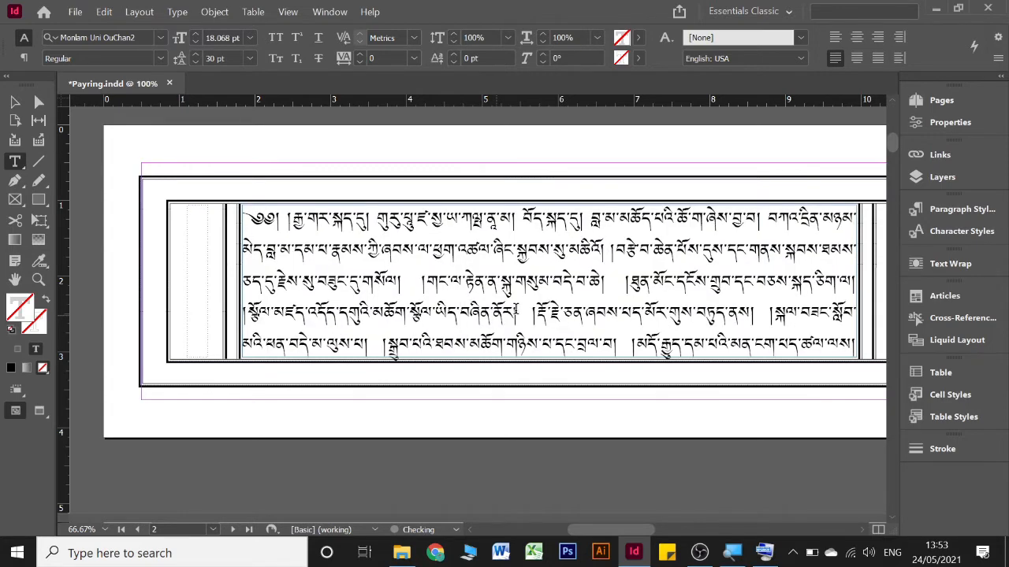
Place the Word file "number" into the rotated margin frame beside the main text on page 2
scroll(517, 309, down, 2)
scroll(522, 203, right, 6)
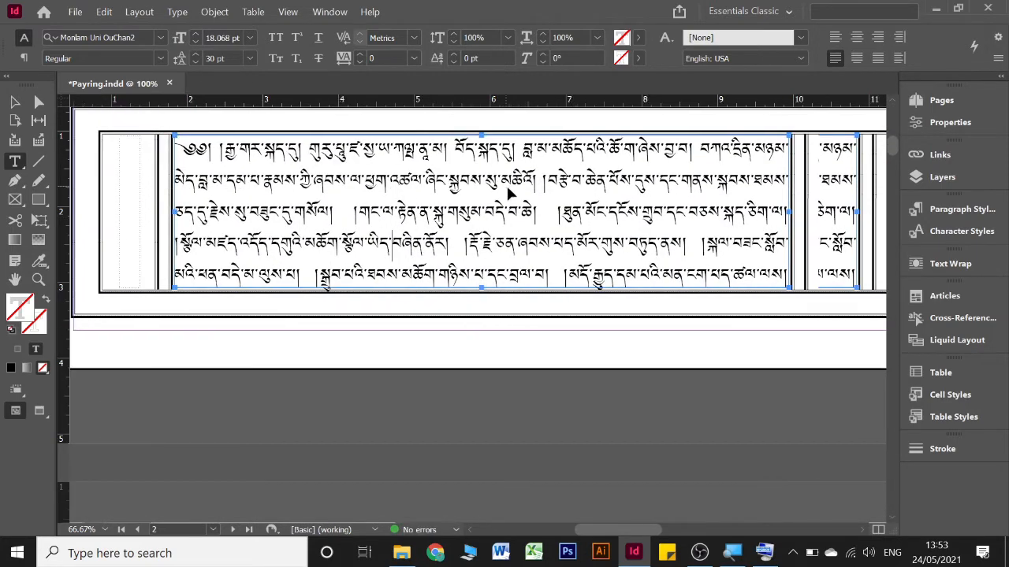
scroll(587, 212, right, 1)
scroll(585, 203, left, 8)
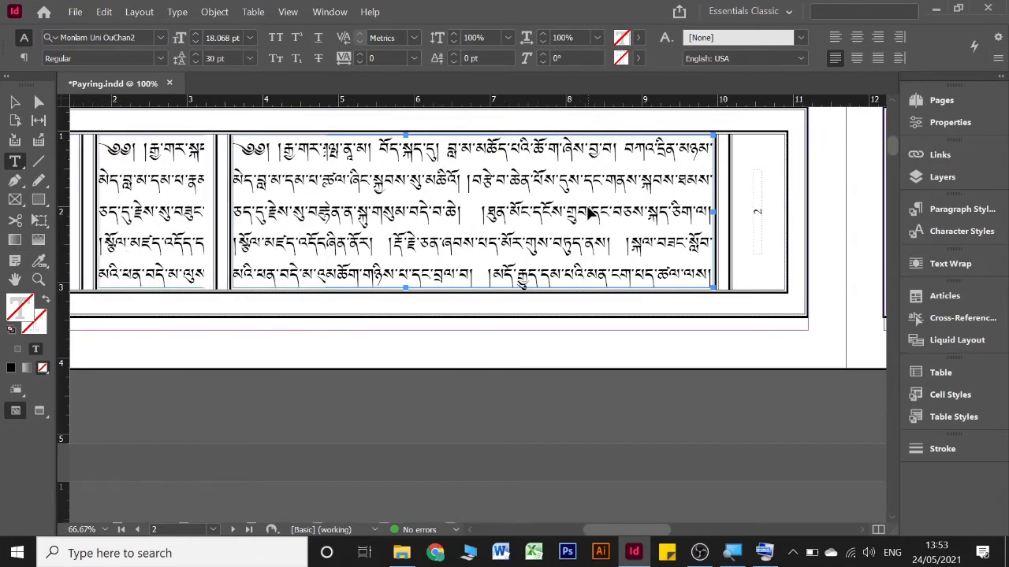
scroll(588, 205, up, 3)
scroll(588, 205, down, 4)
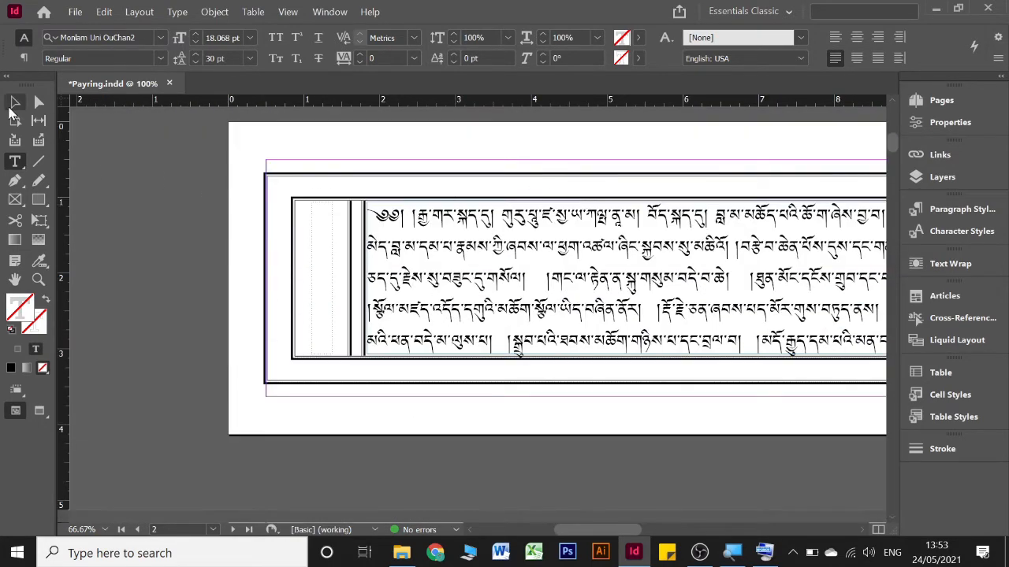
key(Escape)
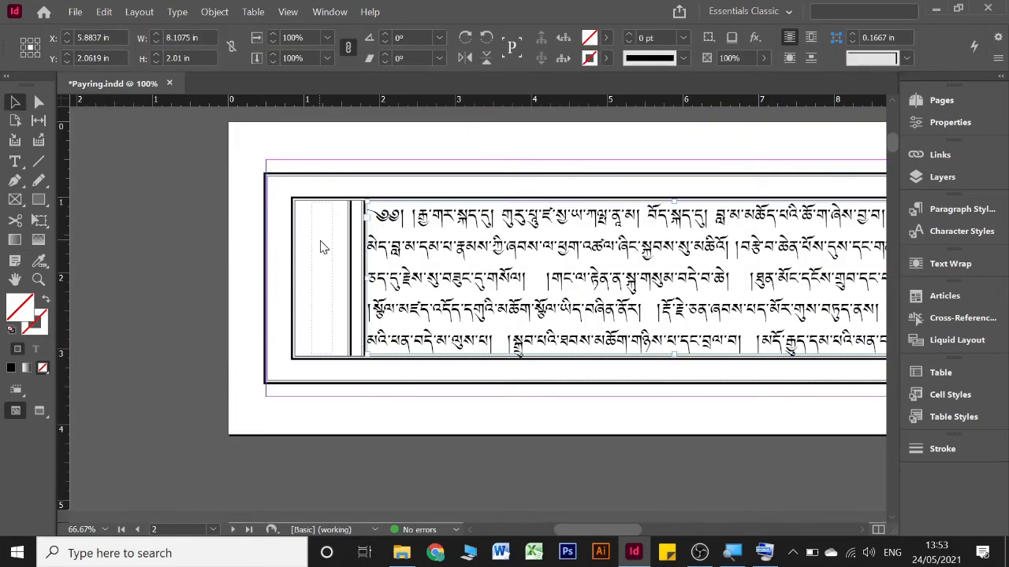
key(ctrl+d)
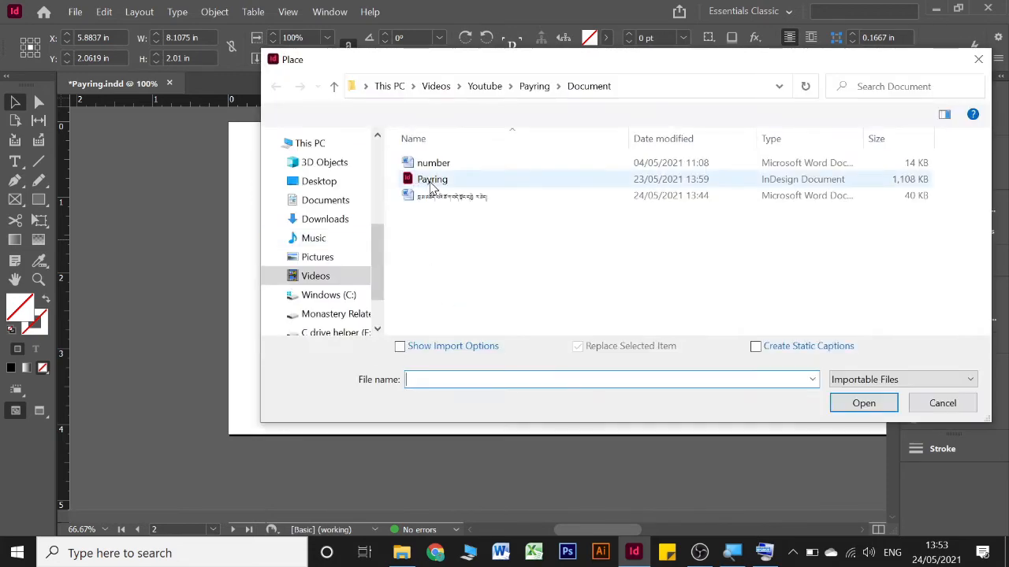
click(433, 163)
click(840, 405)
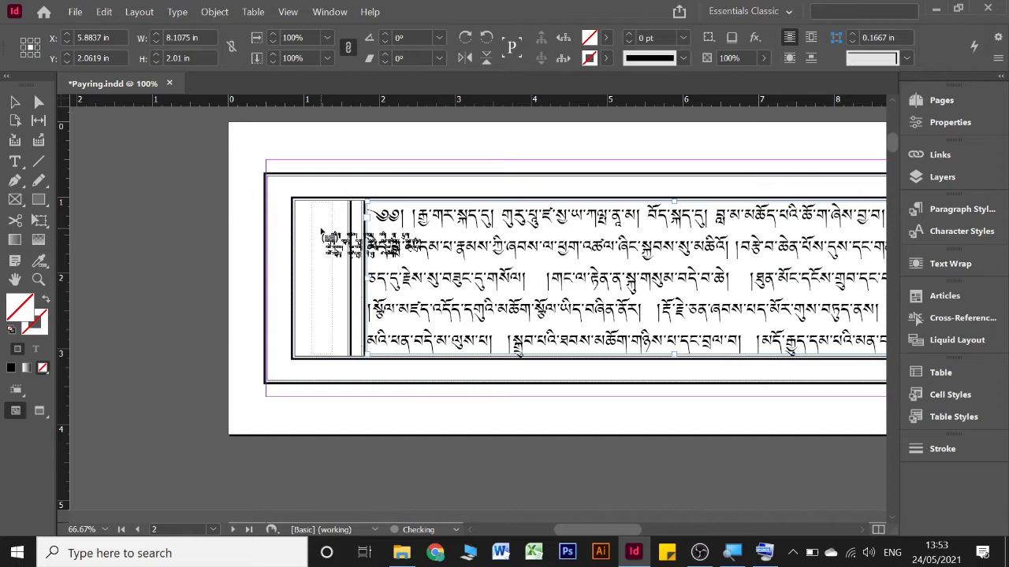
click(322, 232)
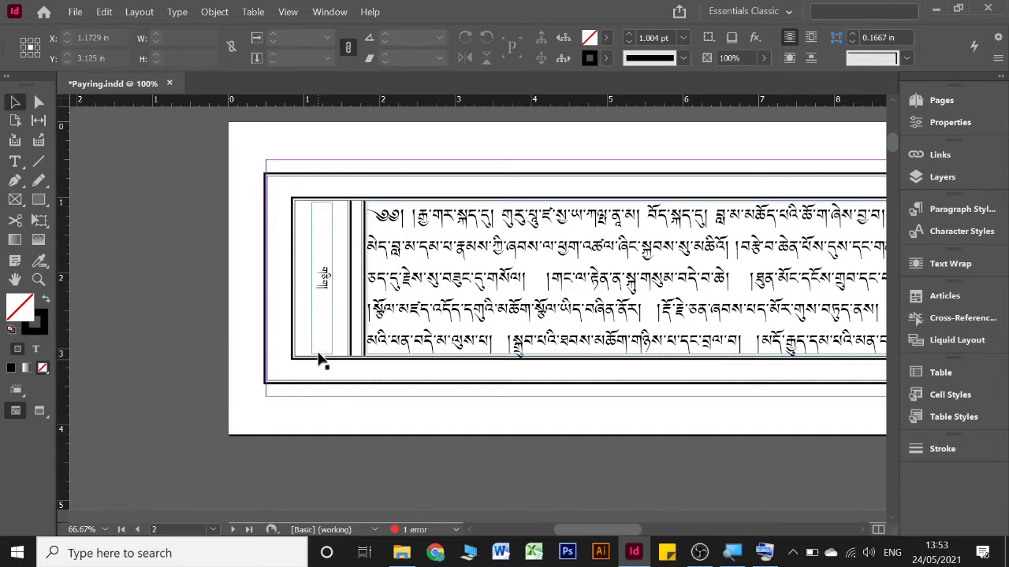
Continue the overset number text from page 2 into the rotated margin frame on page 3
click(323, 356)
click(321, 357)
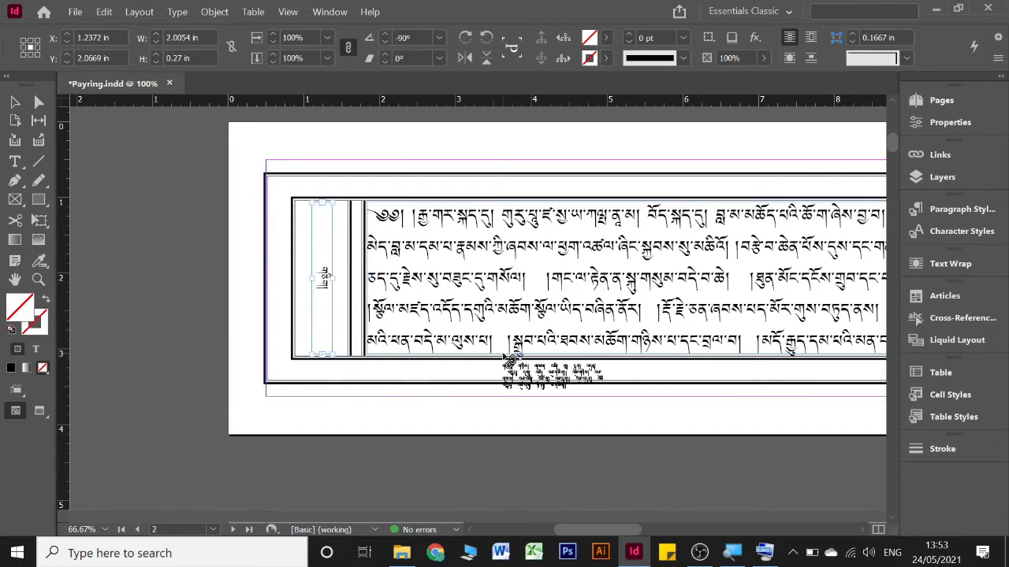
scroll(505, 358, right, 5)
click(531, 218)
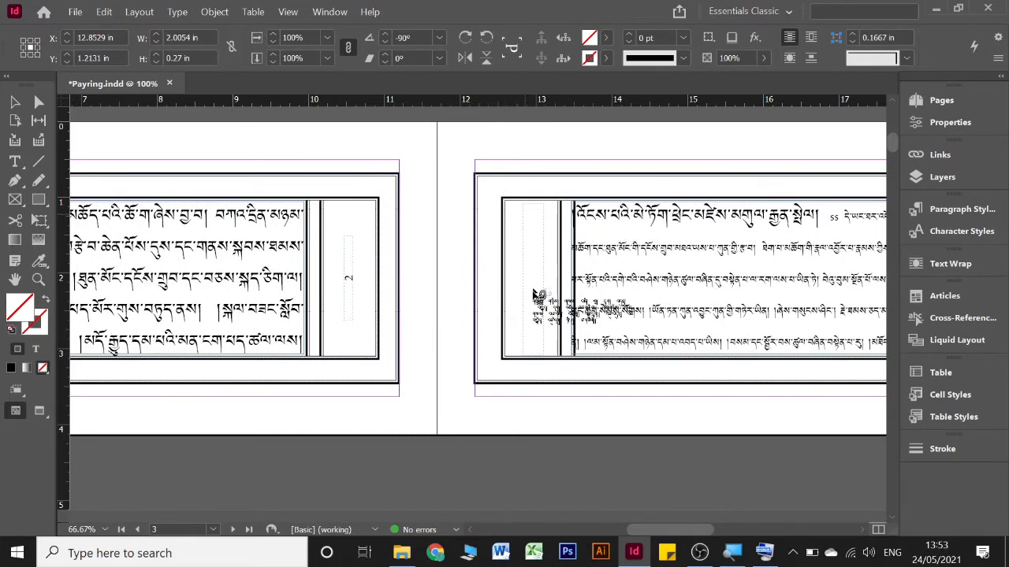
Flow the remaining number text from page 3 into the margin frame on page 4 and through the following pages
click(533, 357)
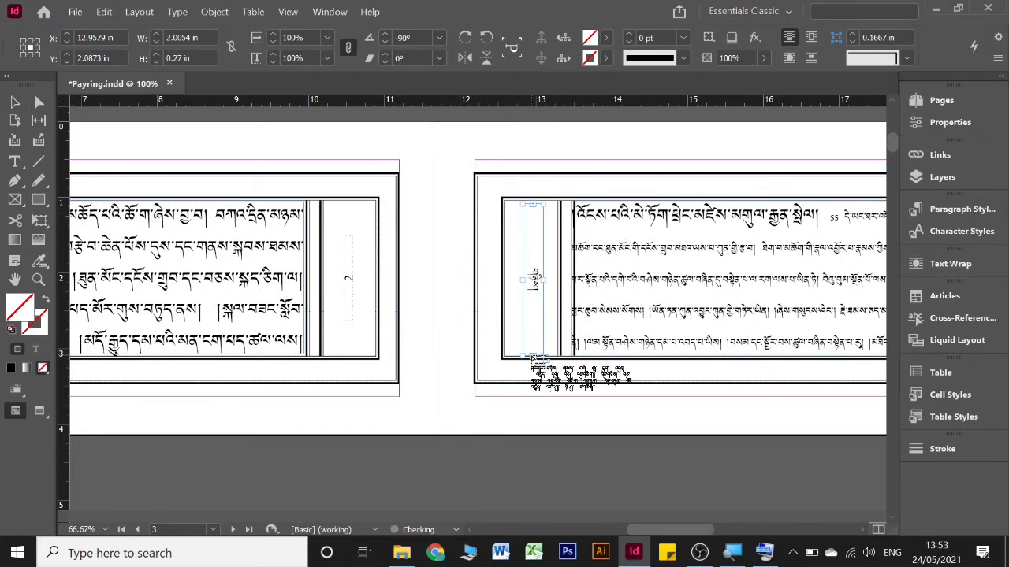
scroll(334, 353, down, 4)
scroll(333, 353, left, 4)
scroll(334, 352, left, 4)
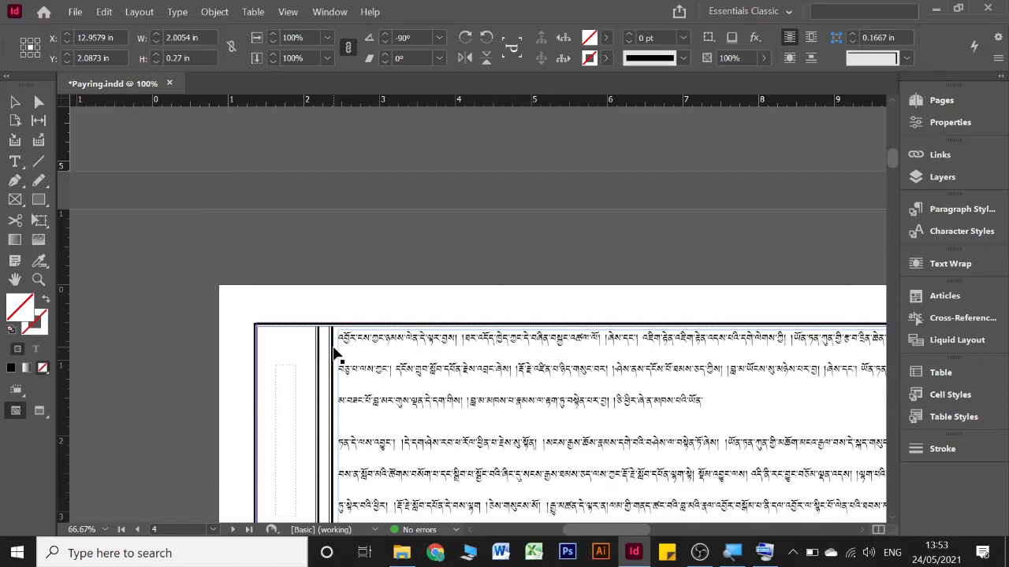
scroll(333, 356, down, 2)
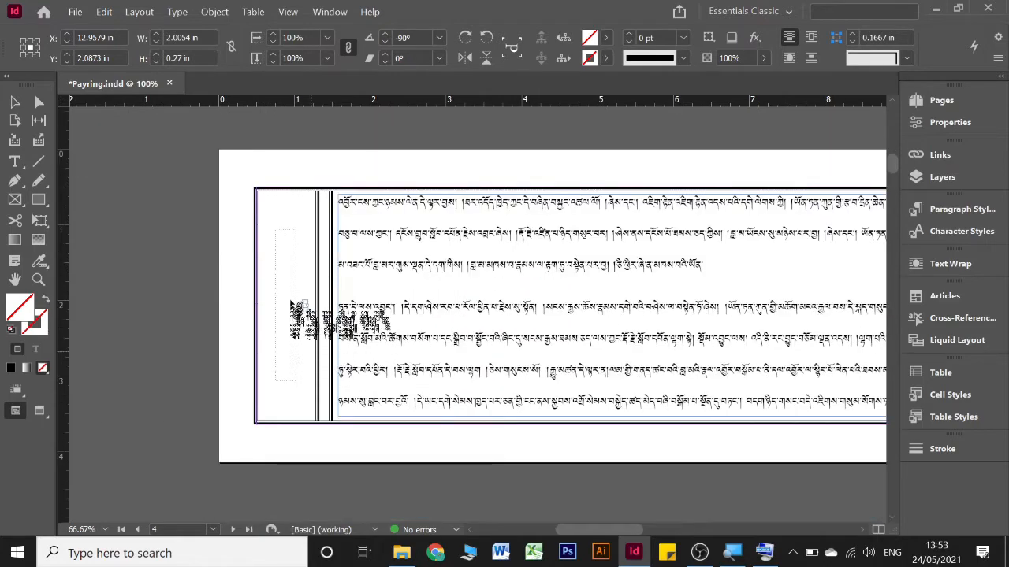
click(283, 254)
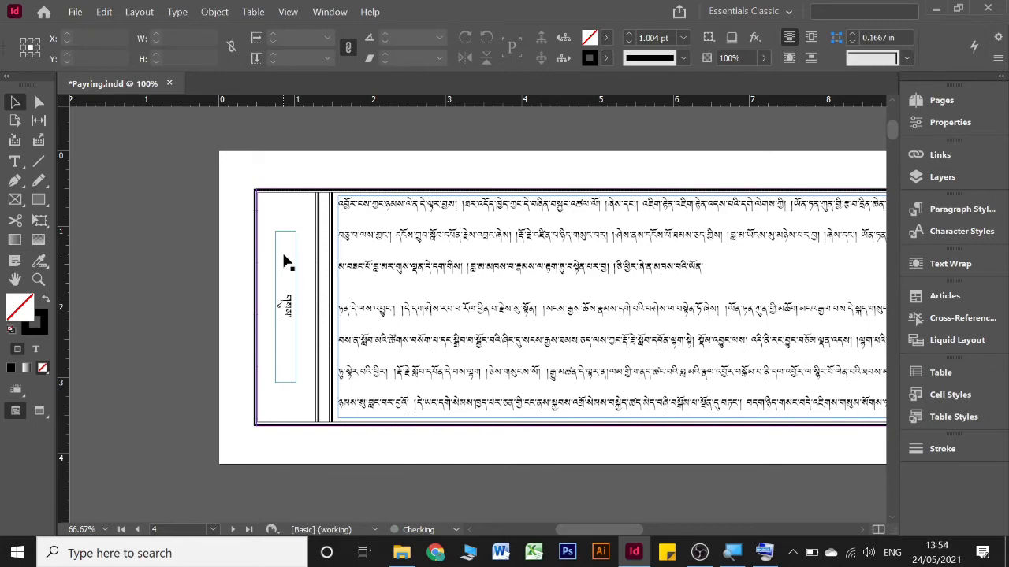
Switch the whole margin number story to the Adobe World-Ready Single-line Composer
double_click(287, 260)
key(ctrl+a)
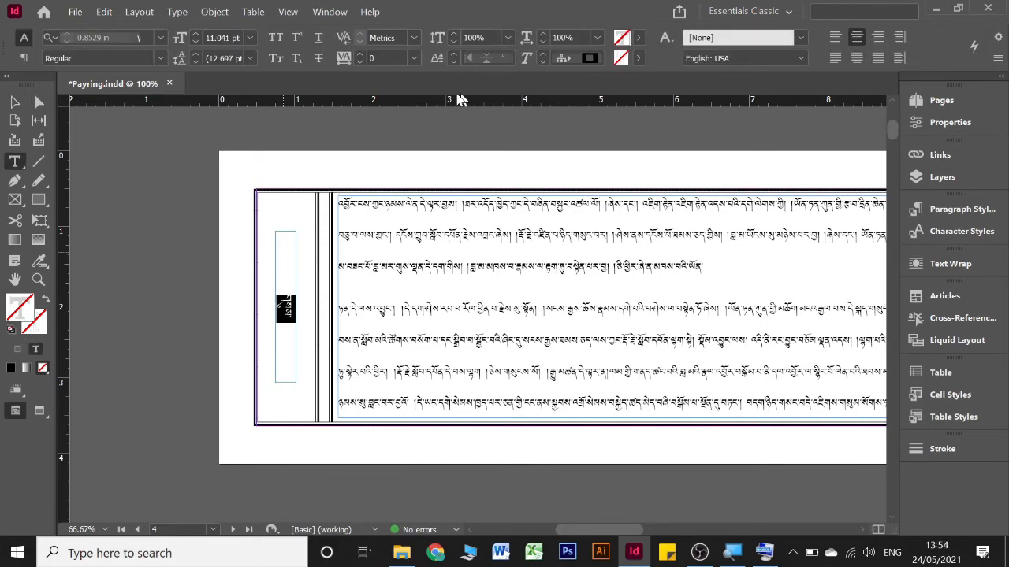
click(996, 59)
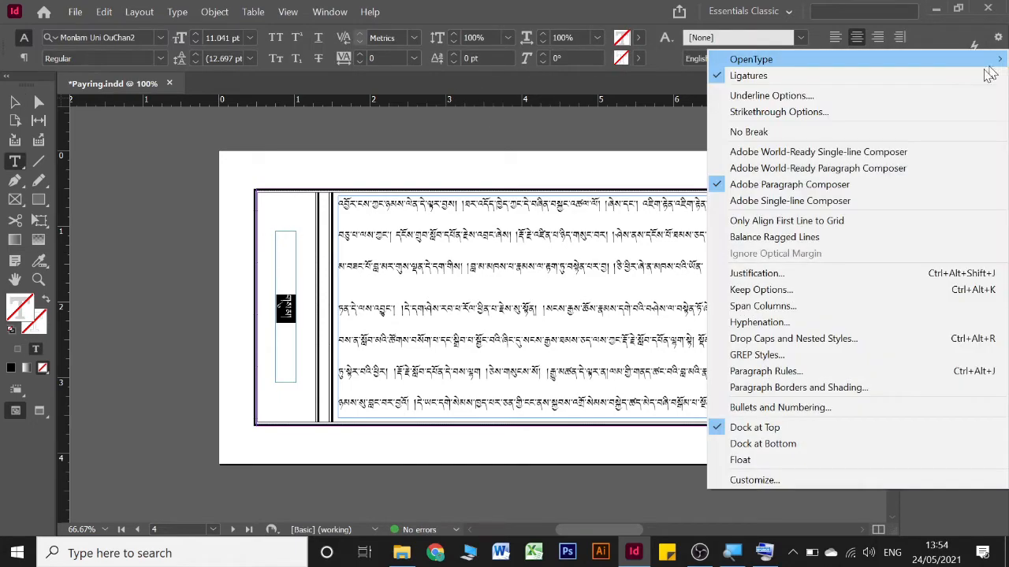
click(802, 152)
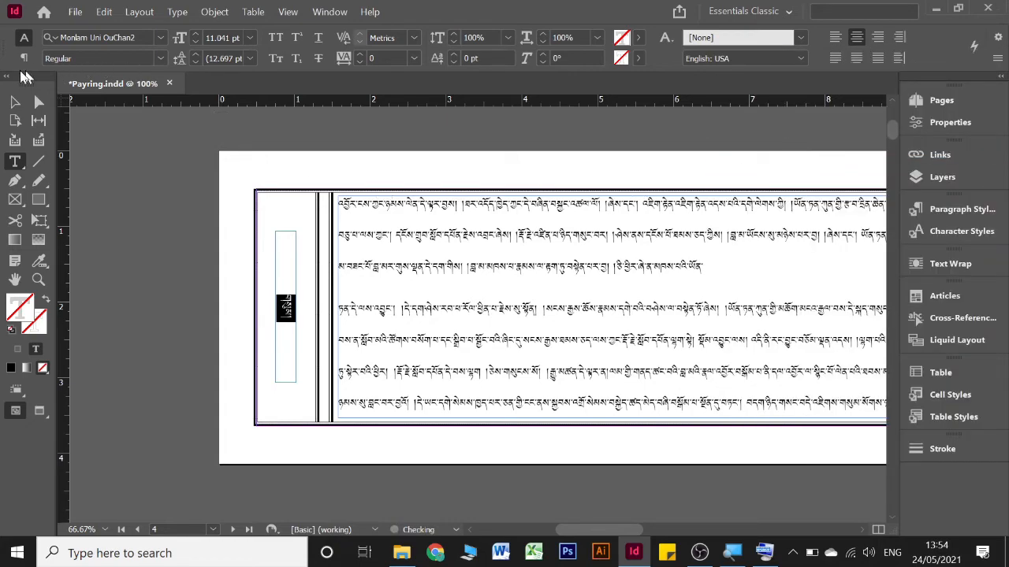
scroll(154, 251, down, 15)
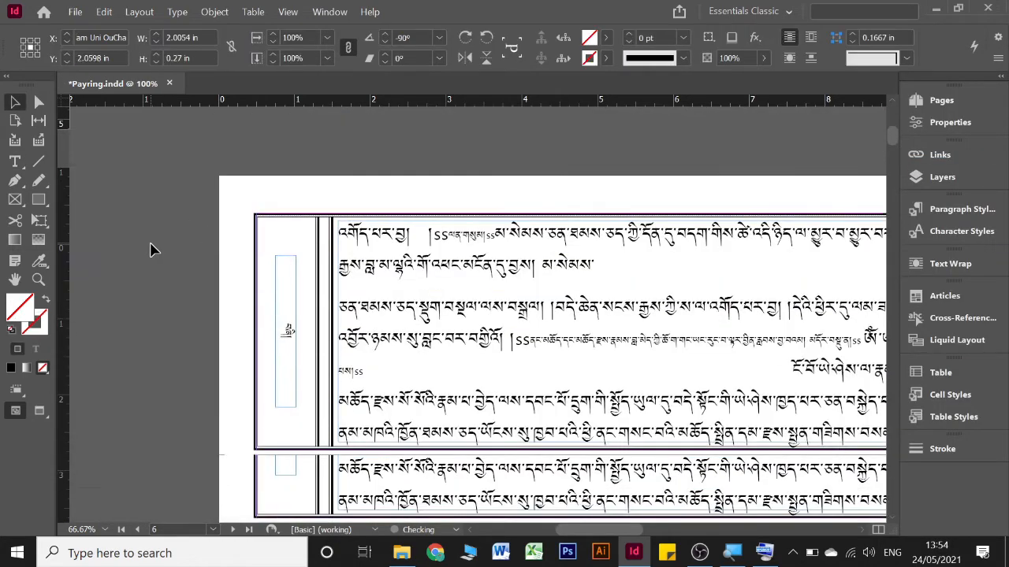
key(Escape)
Check the margin numbers and the main text layout on the pages from page 6 onward
scroll(154, 250, up, 10)
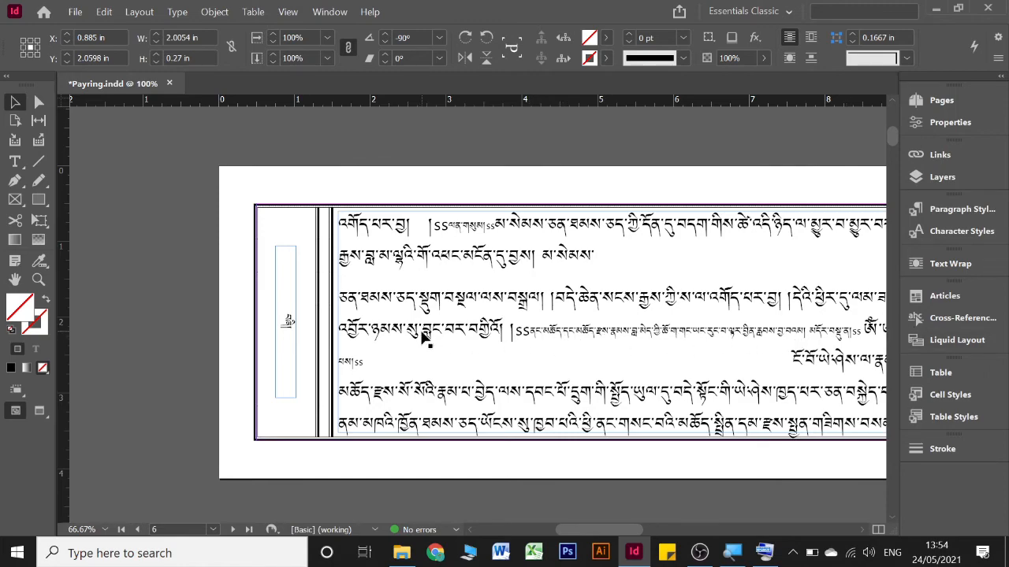
scroll(419, 335, down, 10)
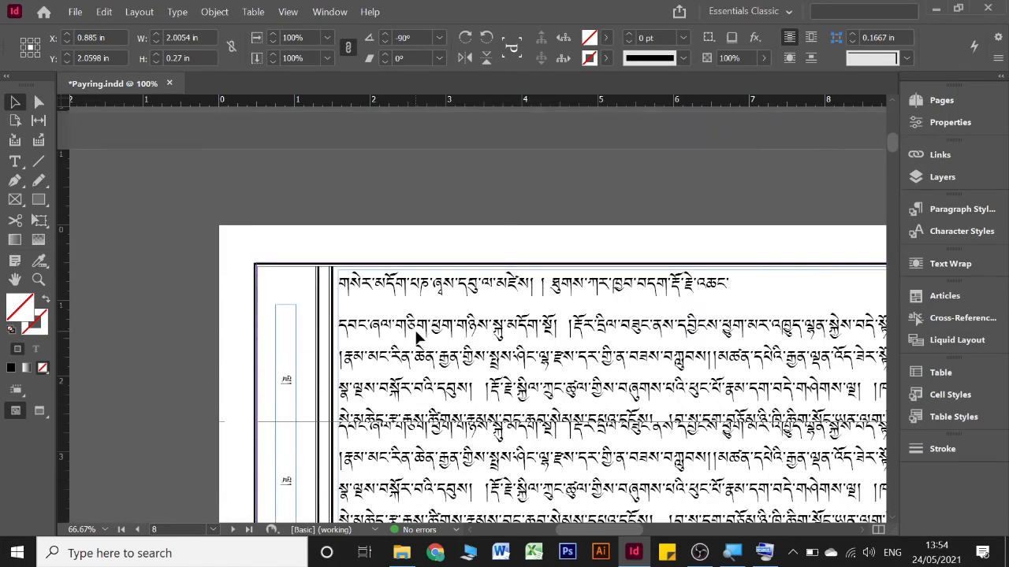
scroll(417, 338, down, 4)
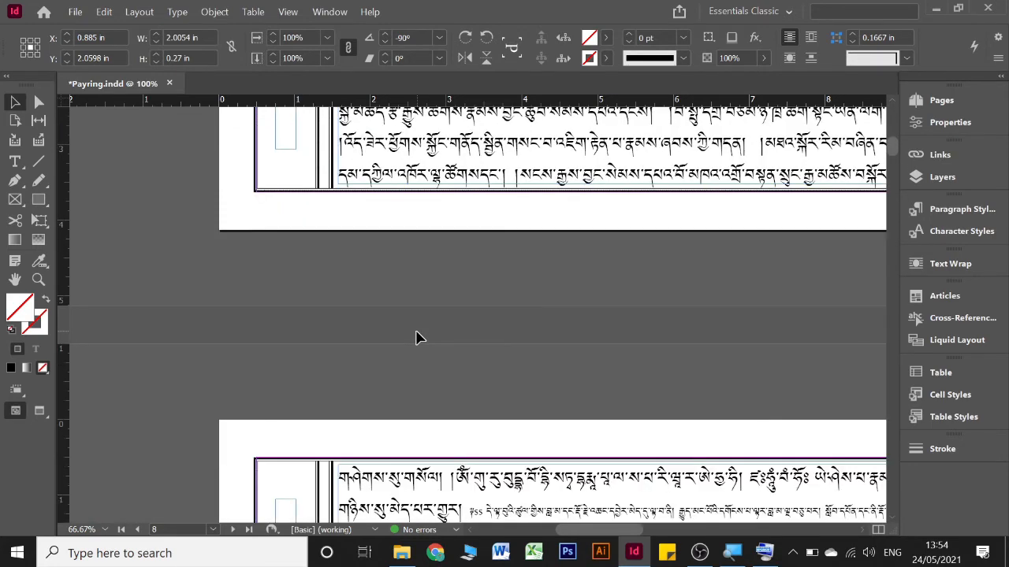